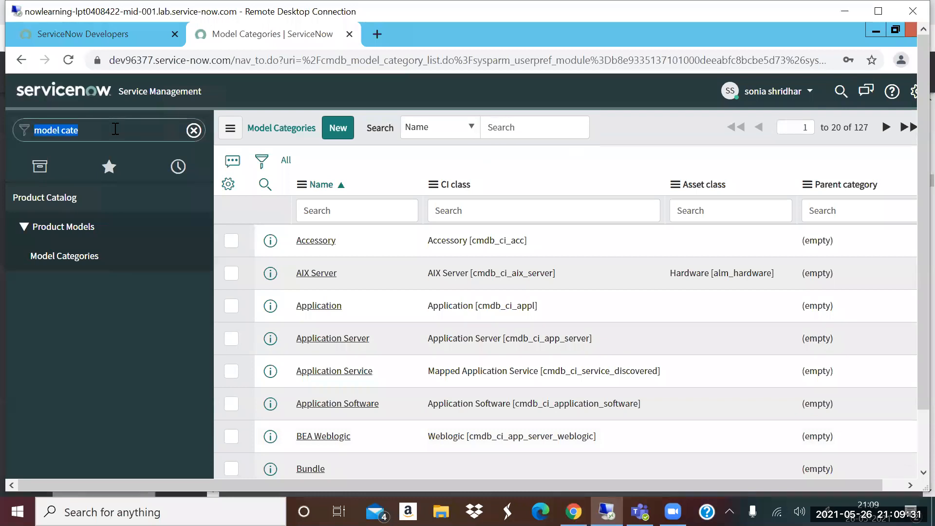
- Filter the navigator for "incident", list the active incidents and open record INC0010111
{"action": "type", "text": "cident"}
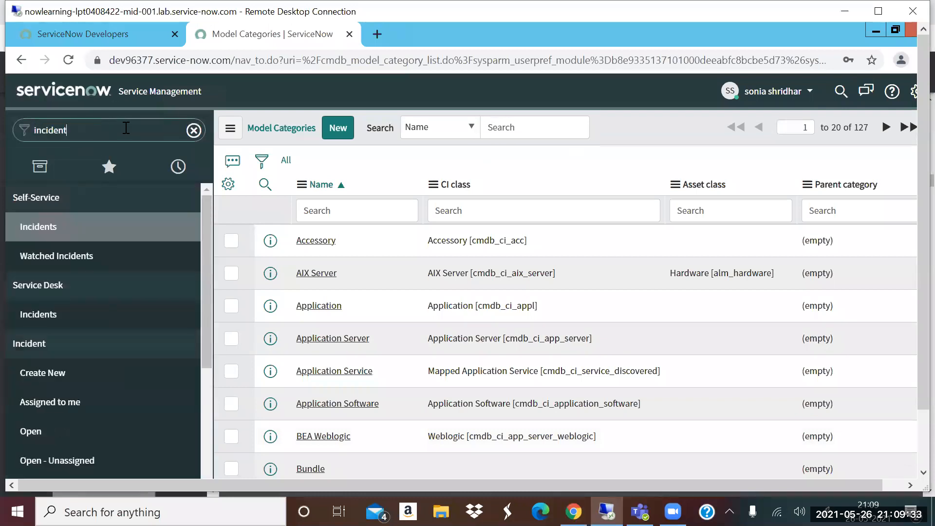
{"action": "scroll", "coordinate": [73, 400], "scroll_direction": "down", "scroll_amount": 2}
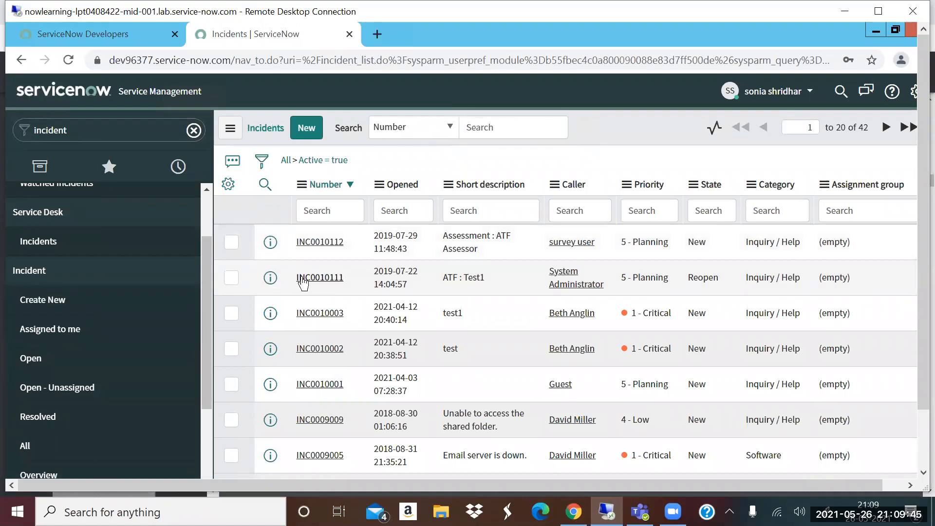
{"action": "left_click", "coordinate": [302, 277]}
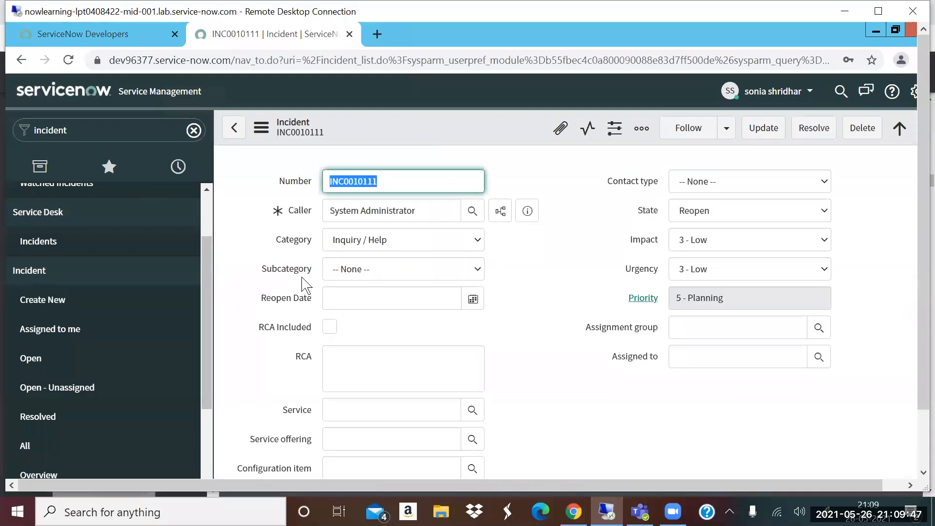
- Set the incident's configuration item to Server Administrator and preview that software record
{"action": "scroll", "coordinate": [453, 310], "scroll_direction": "down", "scroll_amount": 3}
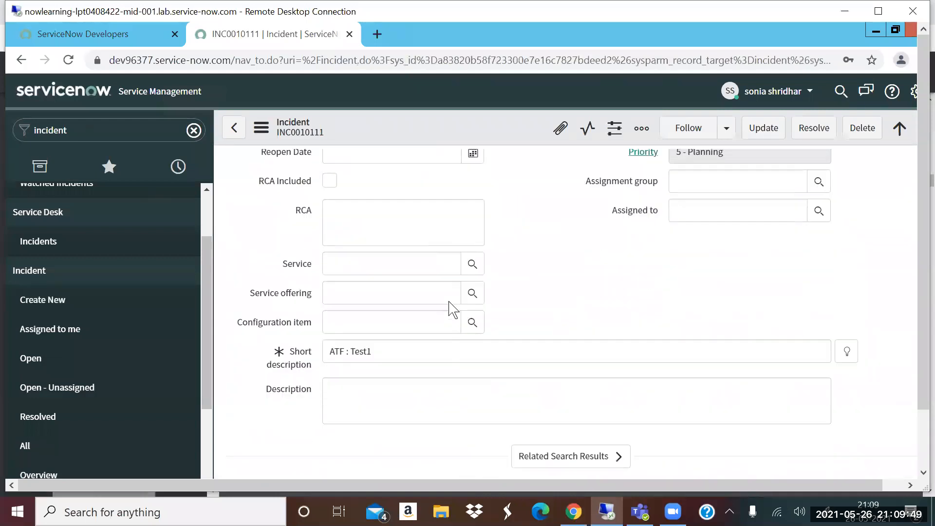
{"action": "scroll", "coordinate": [453, 310], "scroll_direction": "down", "scroll_amount": 1}
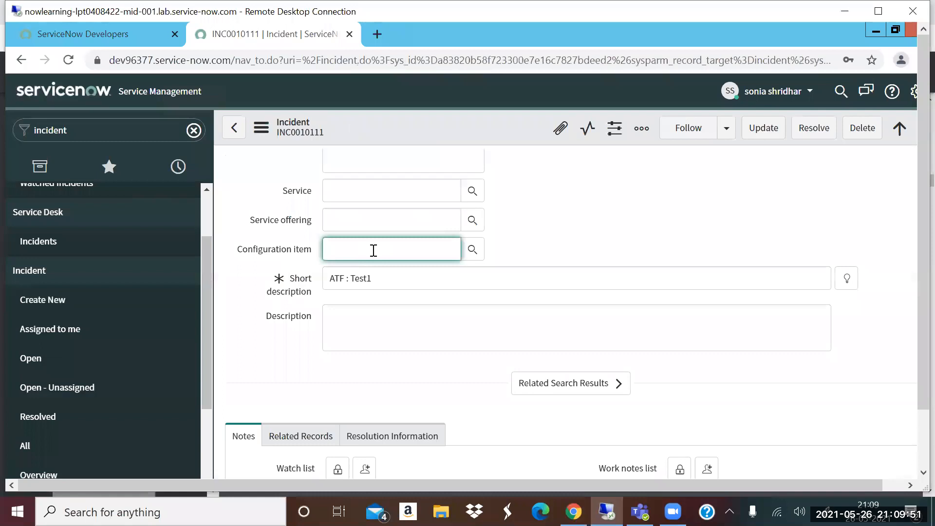
{"action": "type", "text": "ver"}
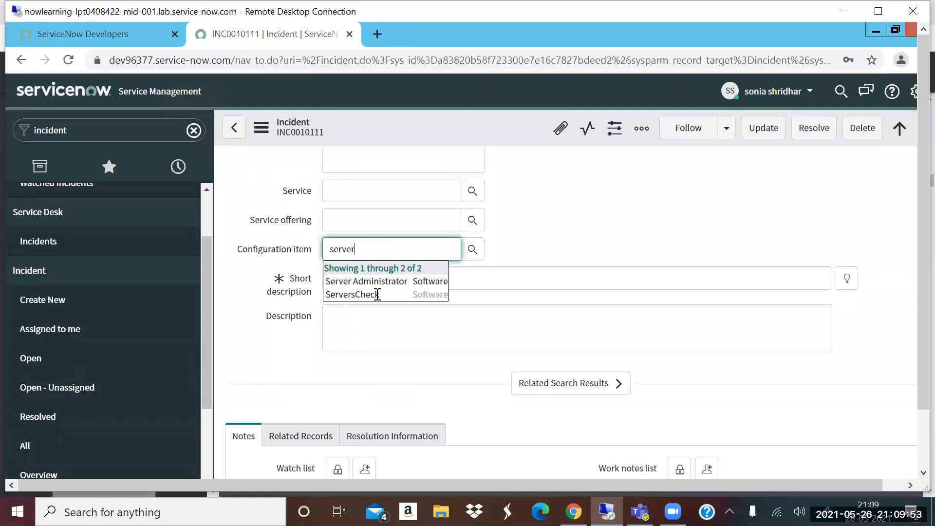
{"action": "left_click", "coordinate": [384, 281]}
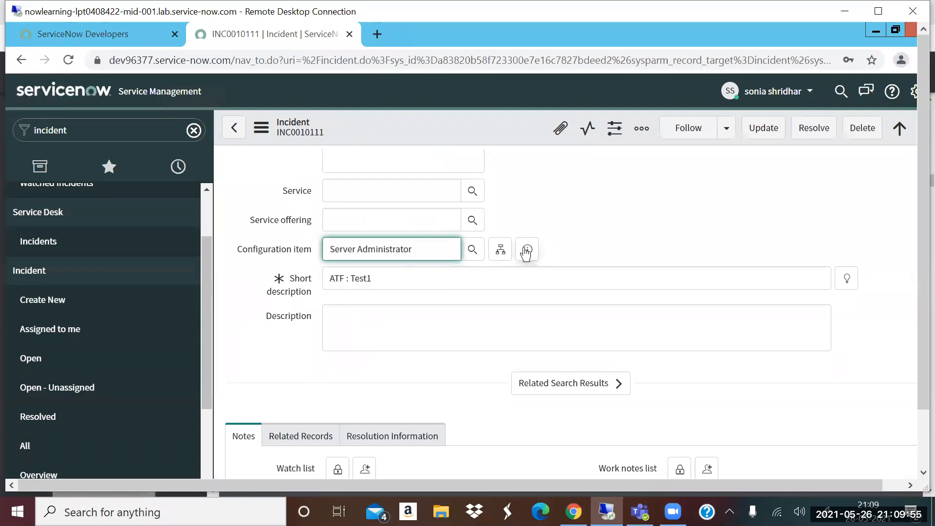
{"action": "left_click", "coordinate": [526, 251]}
{"action": "scroll", "coordinate": [540, 287], "scroll_direction": "down", "scroll_amount": 3}
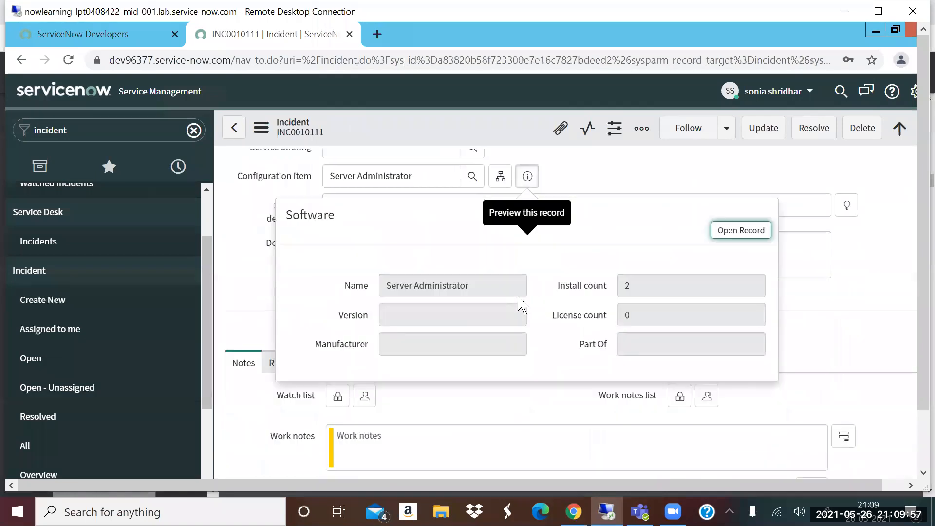
{"action": "scroll", "coordinate": [536, 267], "scroll_direction": "up", "scroll_amount": 4}
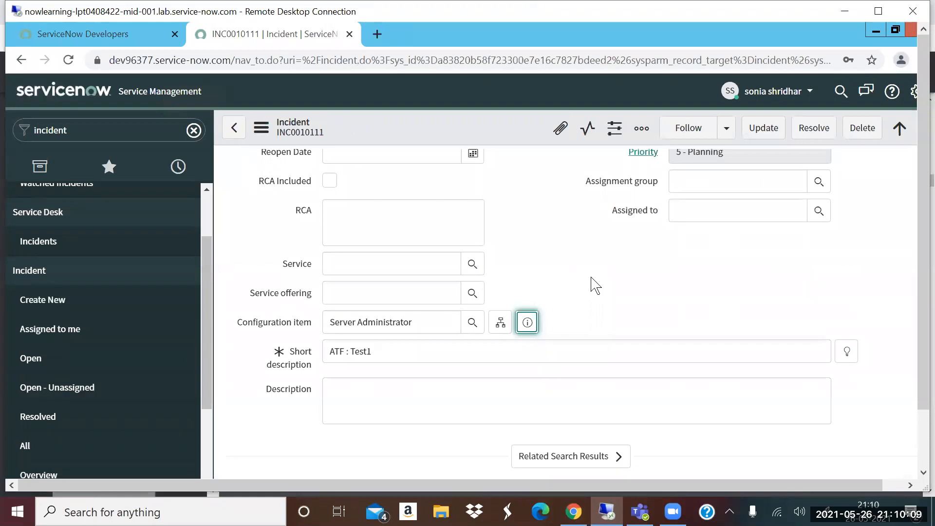
- Switch to QBrainX-Webinar-CMDB,Discovery.pdf in the local Chrome and show page 13, CMDB Data Model & CI Class Manager
{"action": "left_click", "coordinate": [576, 511]}
{"action": "scroll", "coordinate": [105, 285], "scroll_direction": "down", "scroll_amount": 4}
{"action": "scroll", "coordinate": [114, 269], "scroll_direction": "down", "scroll_amount": 2}
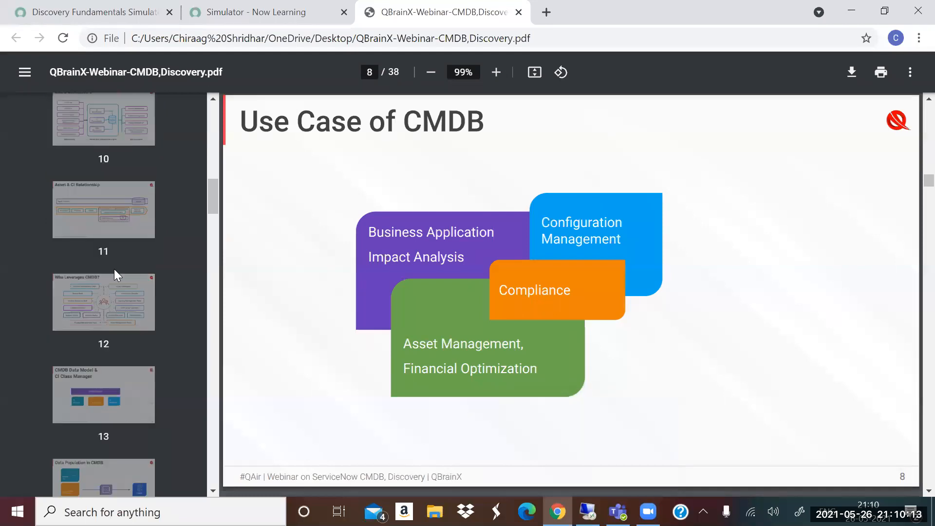
{"action": "scroll", "coordinate": [113, 272], "scroll_direction": "down", "scroll_amount": 5}
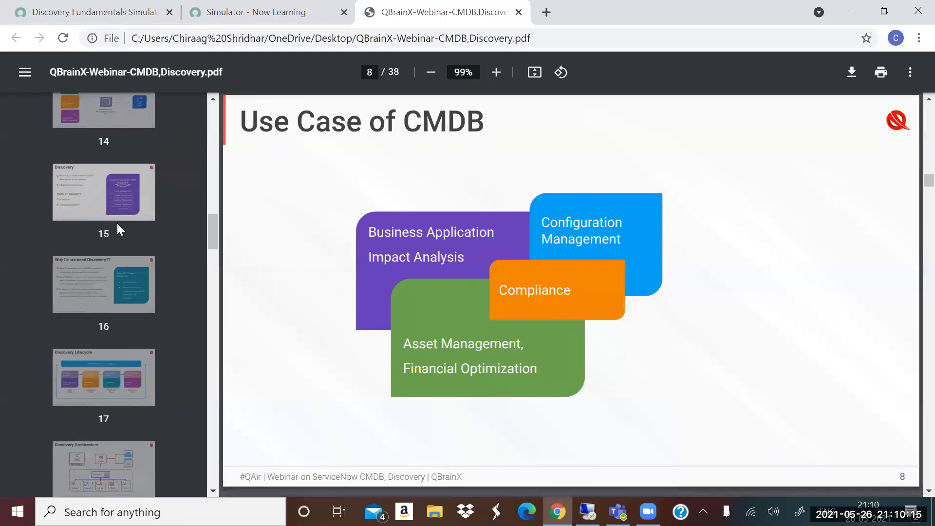
{"action": "scroll", "coordinate": [109, 250], "scroll_direction": "up", "scroll_amount": 4}
{"action": "left_click", "coordinate": [108, 288]}
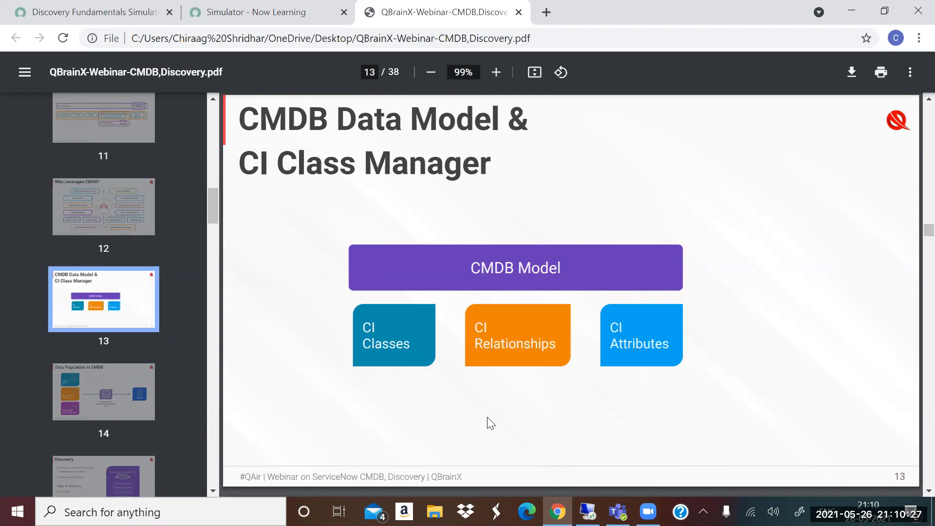
- Switch back to ServiceNow, find the Windows server list by filtering the navigator for "servers", and open the OWA-SD-01 record
{"action": "key", "text": "alt+Tab"}
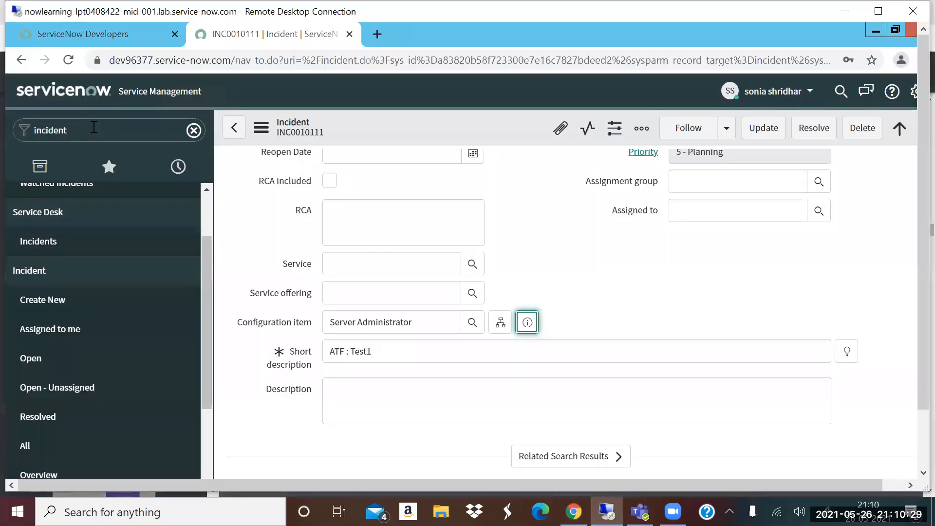
{"action": "left_click", "coordinate": [93, 127]}
{"action": "type", "text": "servers"}
{"action": "scroll", "coordinate": [68, 273], "scroll_direction": "down", "scroll_amount": 5}
{"action": "left_click", "coordinate": [92, 298]}
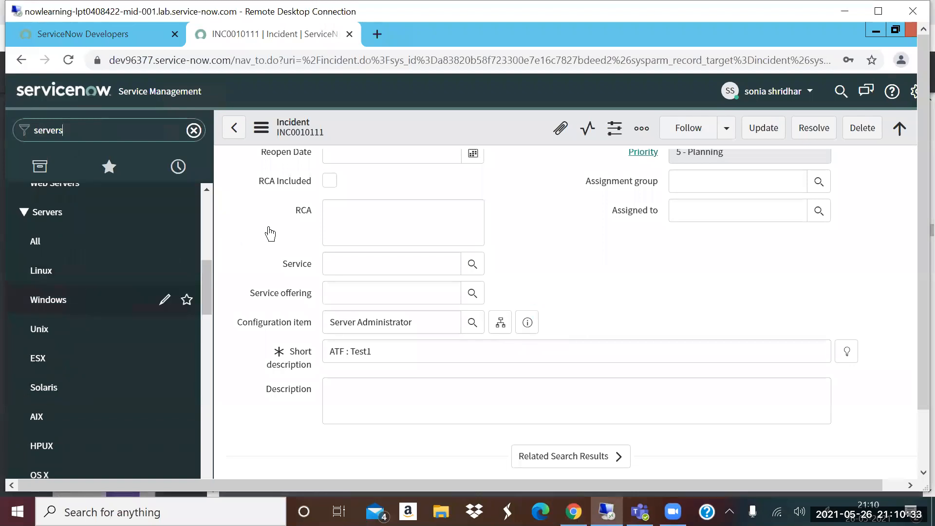
{"action": "left_click", "coordinate": [533, 145]}
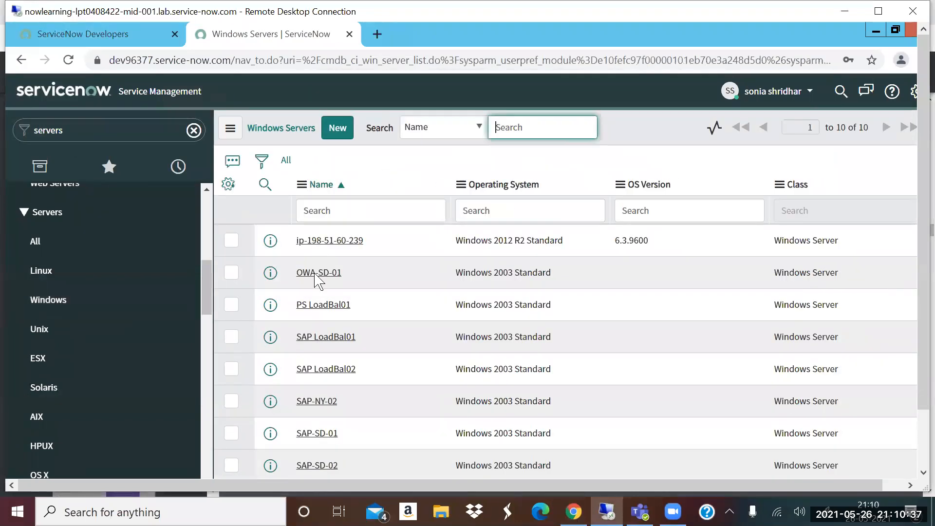
{"action": "left_click", "coordinate": [316, 271]}
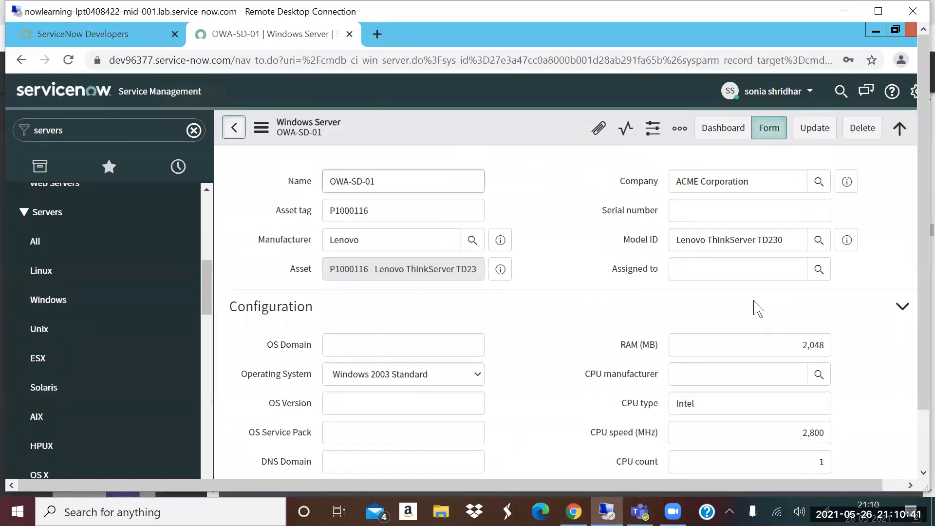
- Change the class of OWA-SD-01 to Linux Server directly in the Windows Servers list and refresh the list
{"action": "left_click_drag", "start_coordinate": [776, 240], "coordinate": [848, 380]}
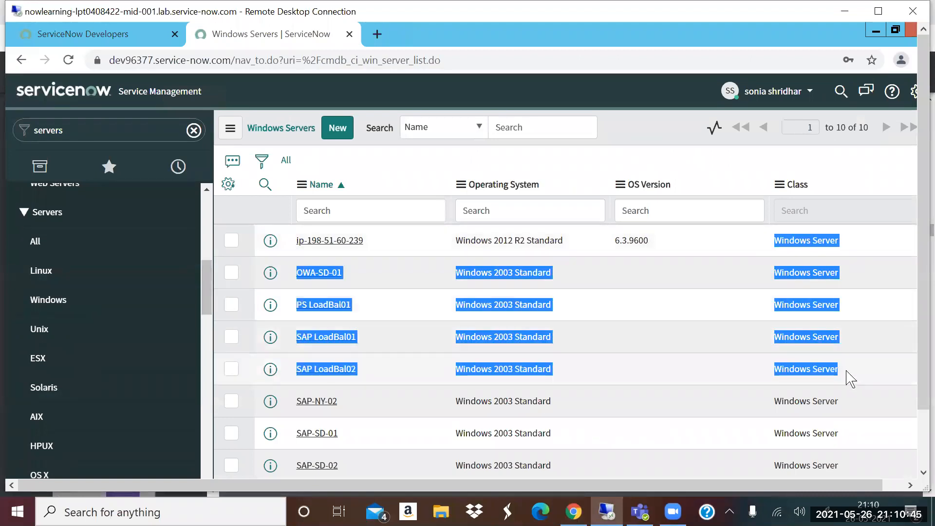
{"action": "left_click", "coordinate": [846, 283]}
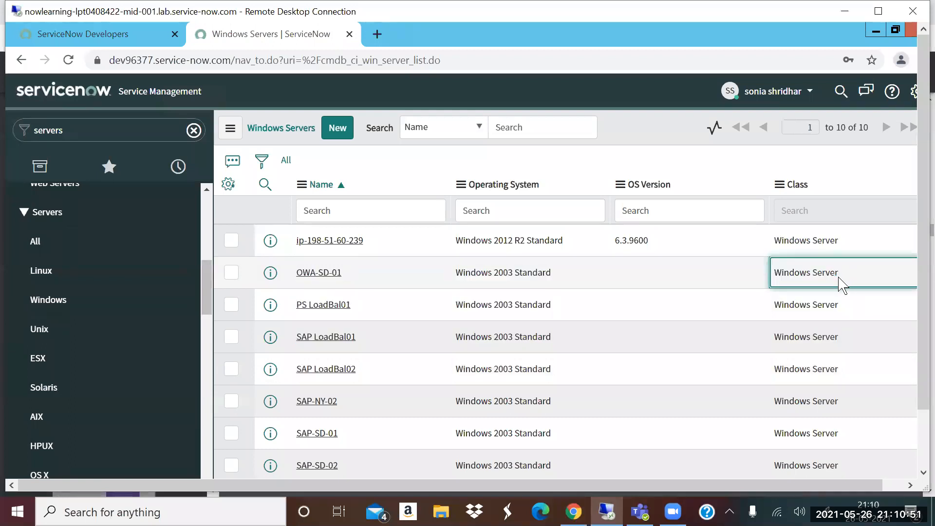
{"action": "double_click", "coordinate": [871, 278]}
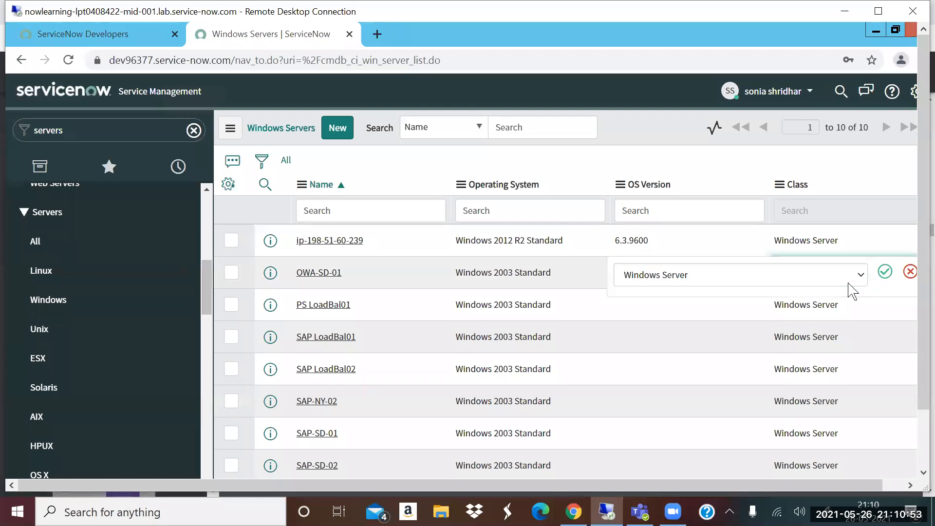
{"action": "left_click", "coordinate": [811, 280]}
{"action": "type", "text": "li"}
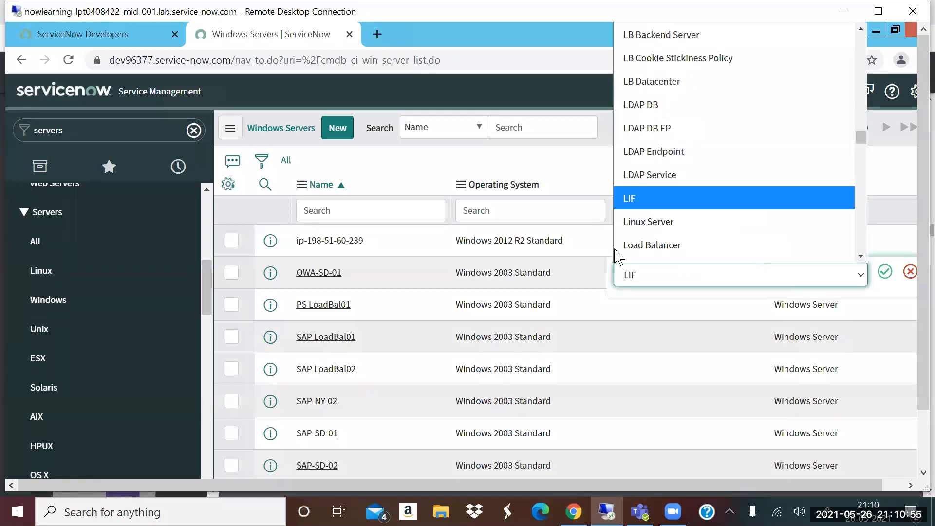
{"action": "type", "text": "n"}
{"action": "left_click", "coordinate": [684, 208]}
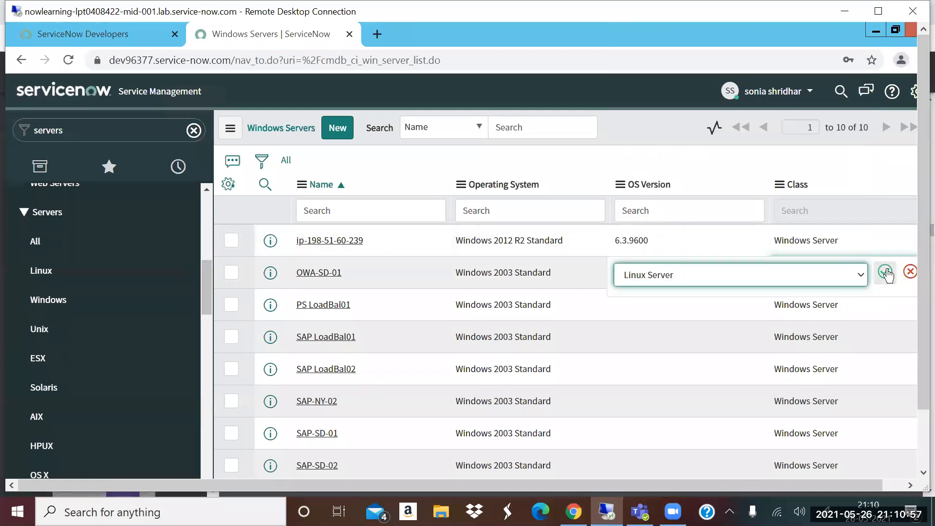
{"action": "left_click", "coordinate": [885, 271]}
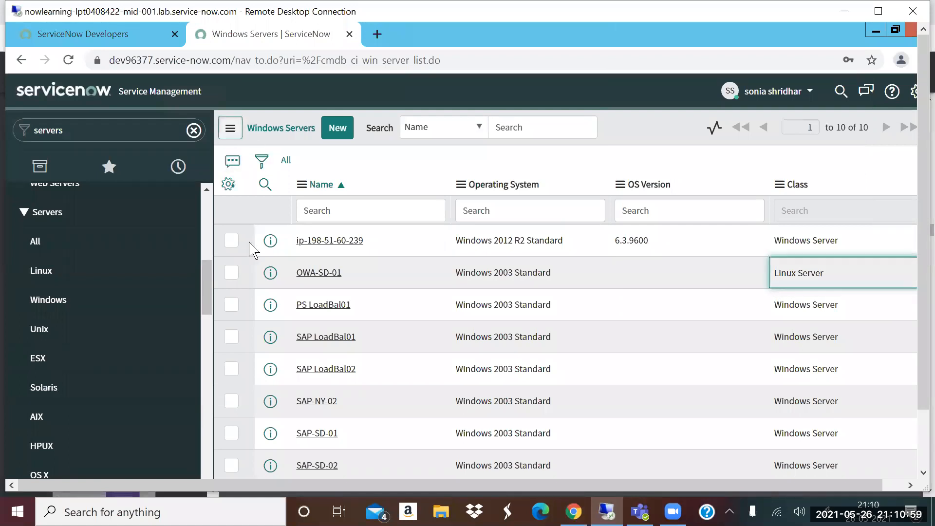
{"action": "left_click", "coordinate": [230, 128]}
{"action": "left_click", "coordinate": [270, 204]}
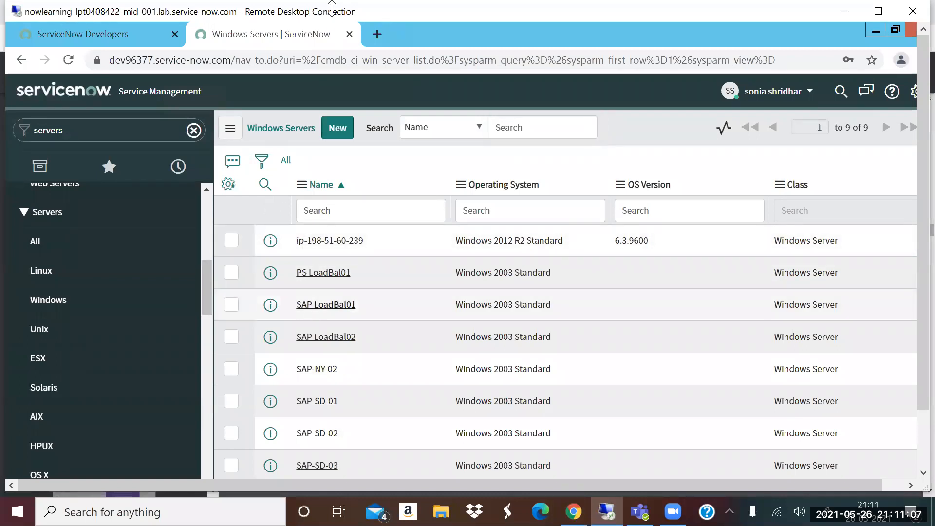
- Open the SAP LoadBal01 Windows server record and examine the CI relationships under Related Items
{"action": "left_click", "coordinate": [326, 305]}
{"action": "scroll", "coordinate": [593, 253], "scroll_direction": "down", "scroll_amount": 4}
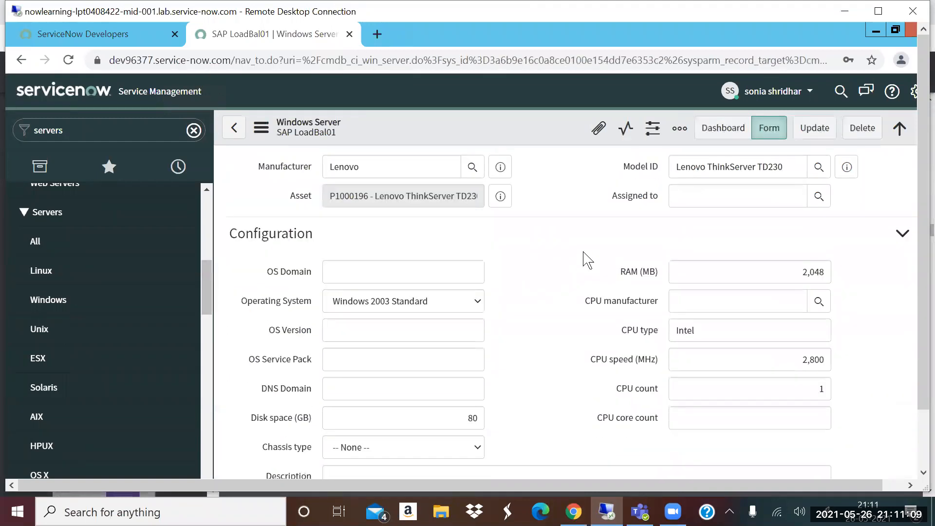
{"action": "scroll", "coordinate": [236, 398], "scroll_direction": "down", "scroll_amount": 1}
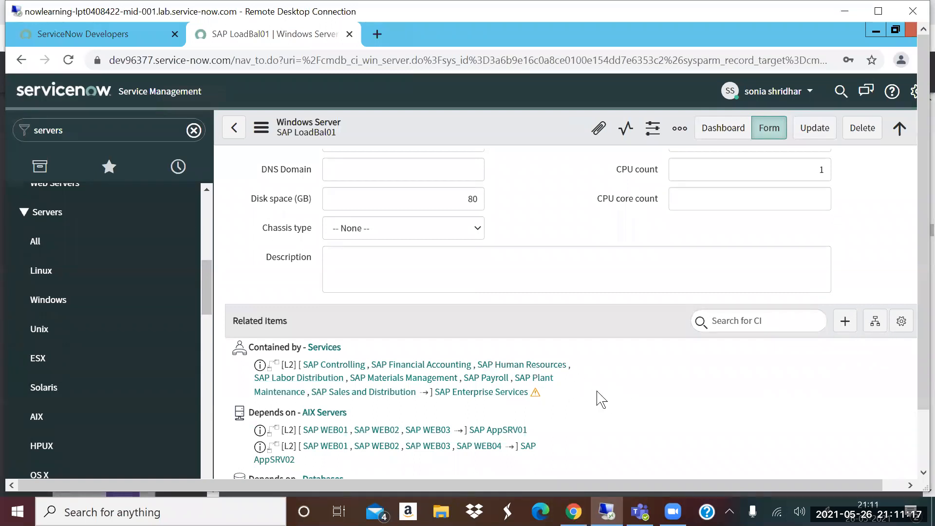
{"action": "triple_click", "coordinate": [296, 316]}
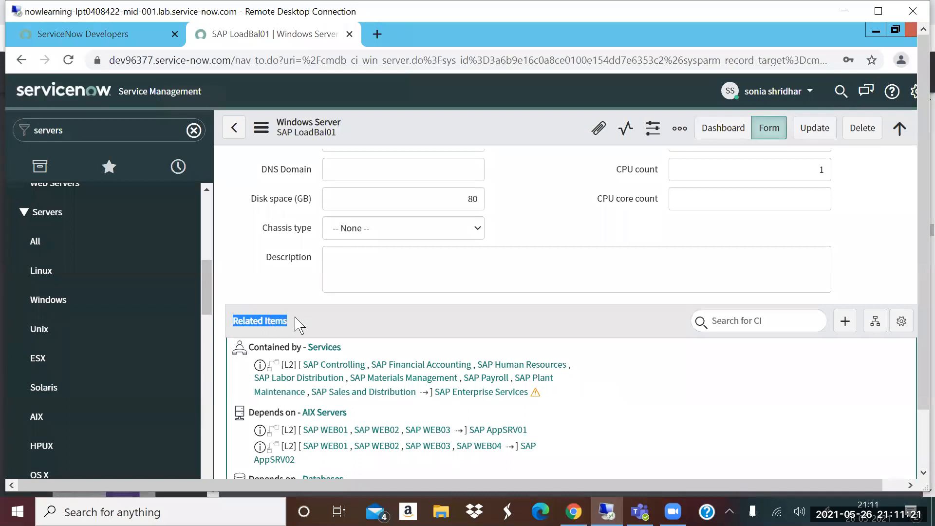
{"action": "scroll", "coordinate": [307, 358], "scroll_direction": "down", "scroll_amount": 1}
{"action": "scroll", "coordinate": [329, 360], "scroll_direction": "down", "scroll_amount": 1}
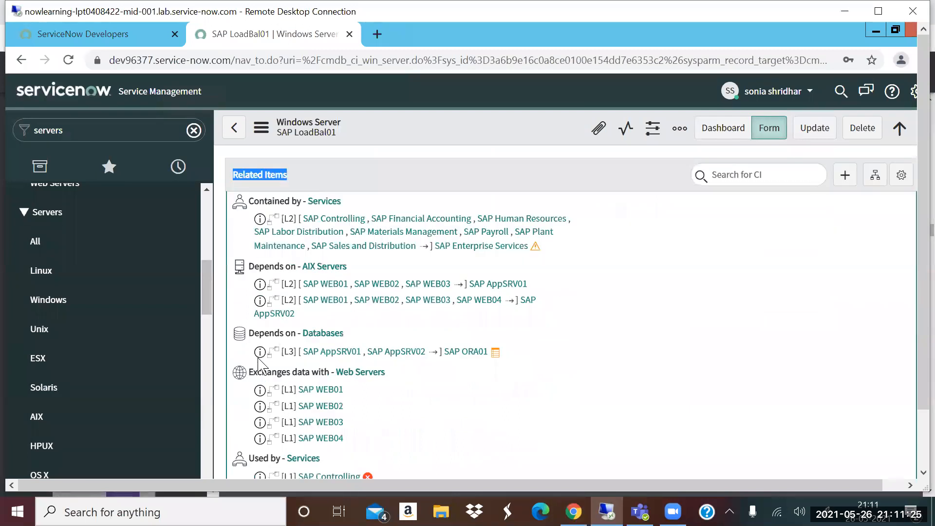
{"action": "scroll", "coordinate": [333, 375], "scroll_direction": "down", "scroll_amount": 1}
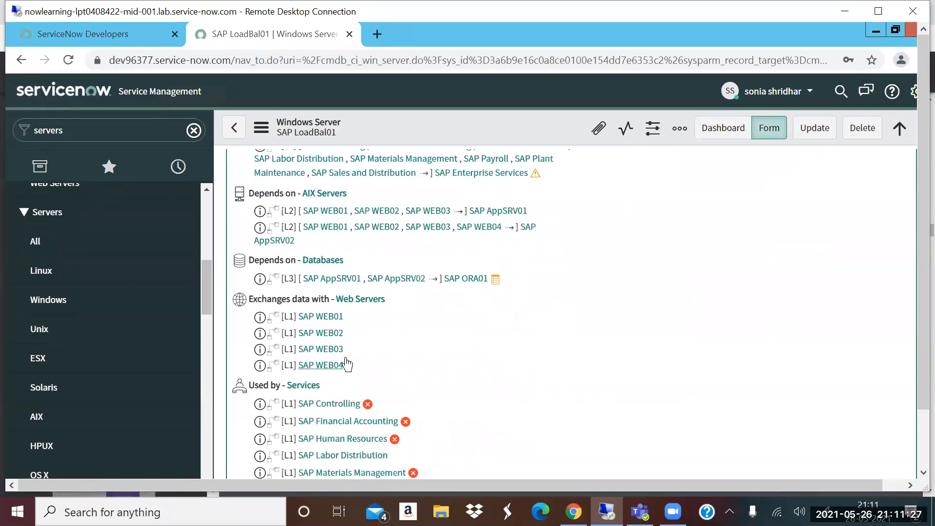
- Highlight the Asset tag, Manufacturer and Model ID attribute labels on the SAP LoadBal01 record
{"action": "scroll", "coordinate": [516, 328], "scroll_direction": "up", "scroll_amount": 10}
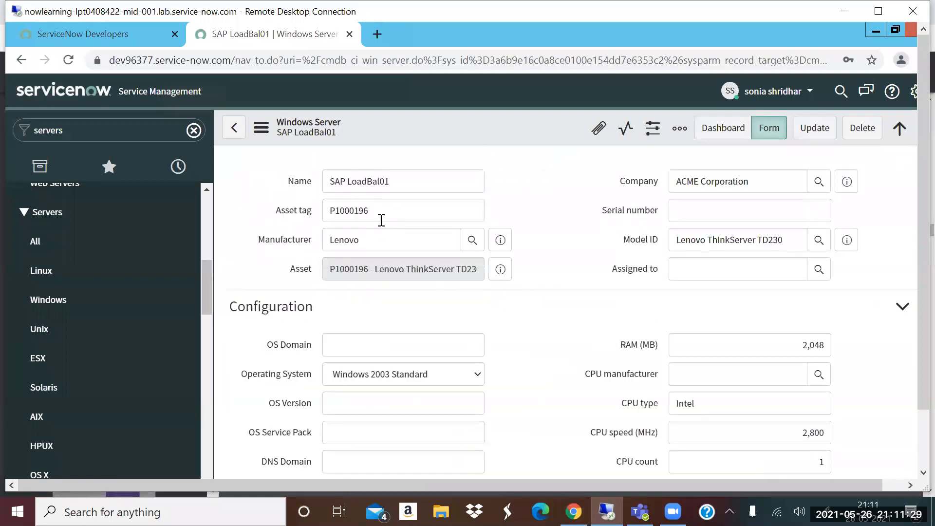
{"action": "left_click_drag", "start_coordinate": [270, 209], "coordinate": [312, 213]}
{"action": "left_click_drag", "start_coordinate": [266, 240], "coordinate": [321, 249]}
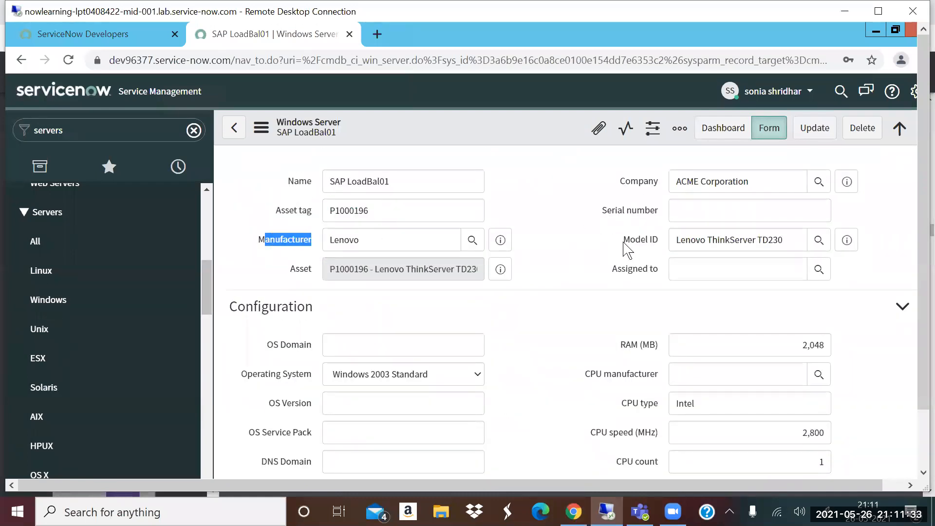
{"action": "left_click_drag", "start_coordinate": [670, 241], "coordinate": [621, 237]}
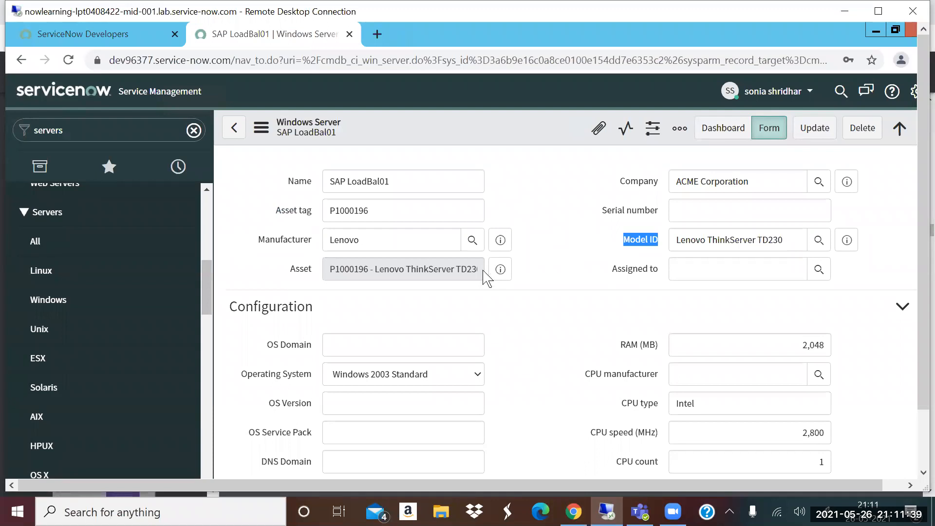
- Revisit the CMDB Data Model slide in the PDF, return to ServiceNow, filter the navigator for "class mana" and open CI Class Manager
{"action": "left_click", "coordinate": [573, 511]}
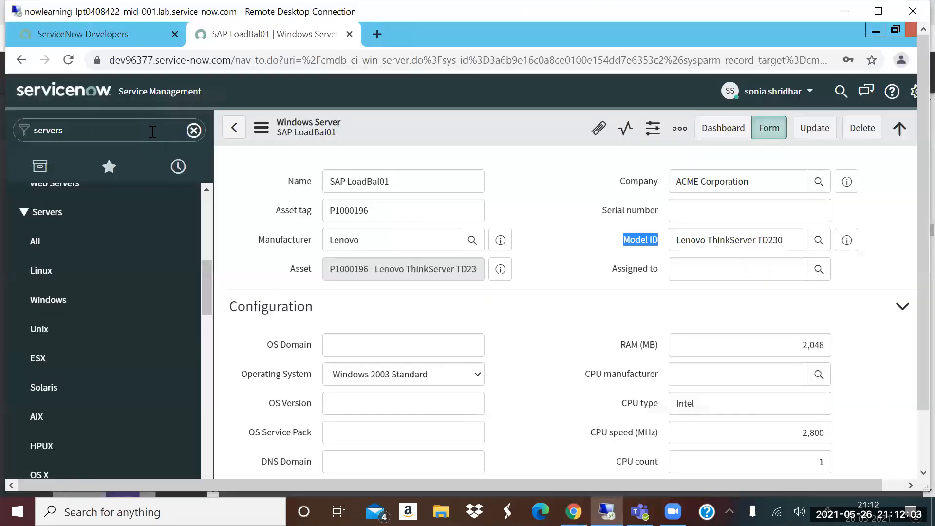
{"action": "type", "text": "=c"}
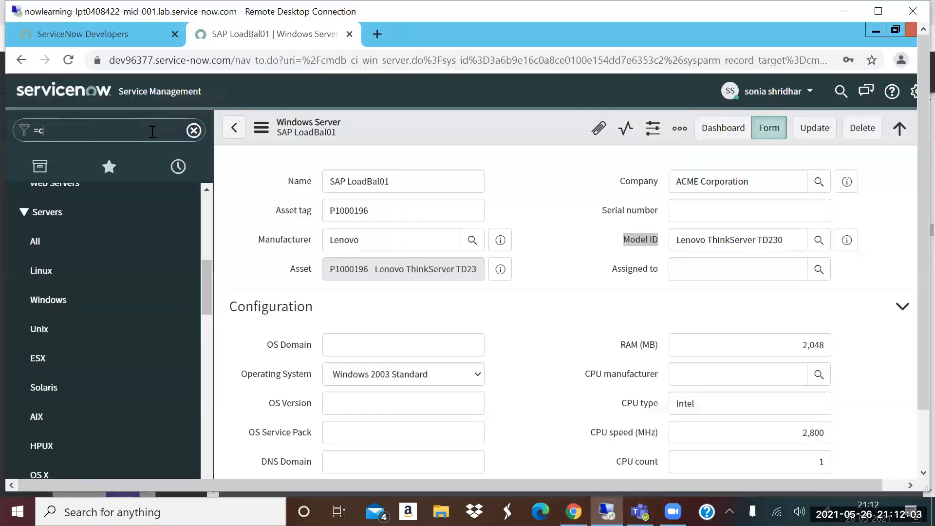
{"action": "type", "text": "lass manah"}
{"action": "key", "text": "BackSpace"}
{"action": "key", "text": "BackSpace"}
{"action": "key", "text": "BackSpace"}
{"action": "key", "text": "BackSpace"}
{"action": "key", "text": "BackSpace"}
{"action": "key", "text": "BackSpace"}
{"action": "key", "text": "BackSpace"}
{"action": "key", "text": "BackSpace"}
{"action": "key", "text": "BackSpace"}
{"action": "key", "text": "BackSpace"}
{"action": "key", "text": "BackSpace"}
{"action": "type", "text": "class mana"}
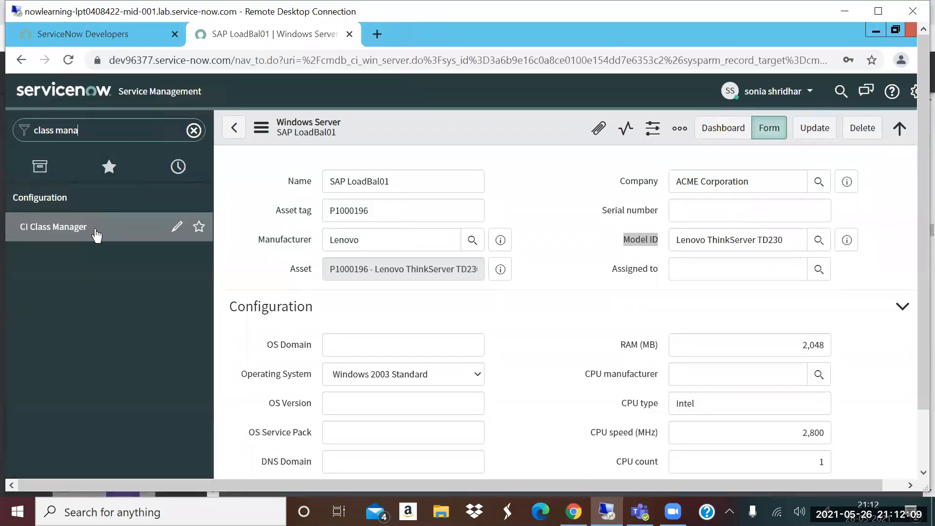
{"action": "left_click", "coordinate": [96, 235]}
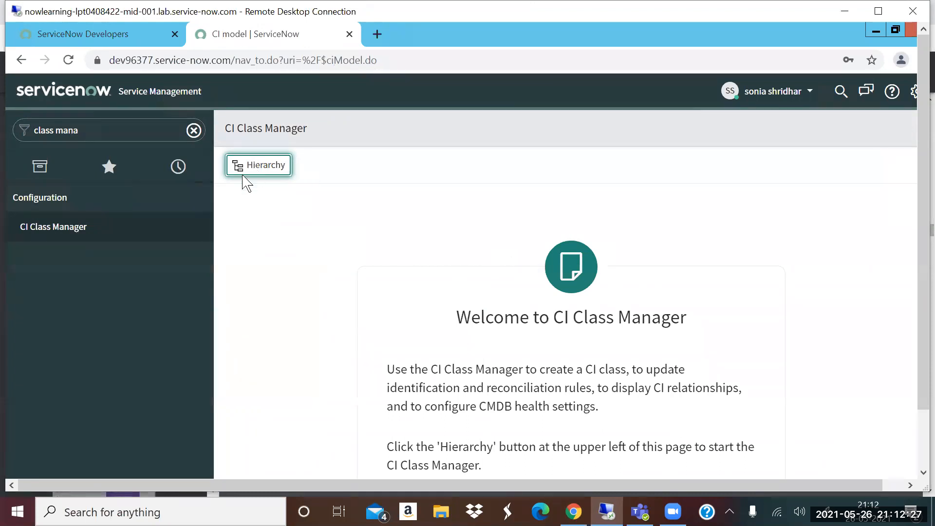
- Open the CI class hierarchy, search for "web server" and pick the Web Server class
{"action": "left_click", "coordinate": [255, 173]}
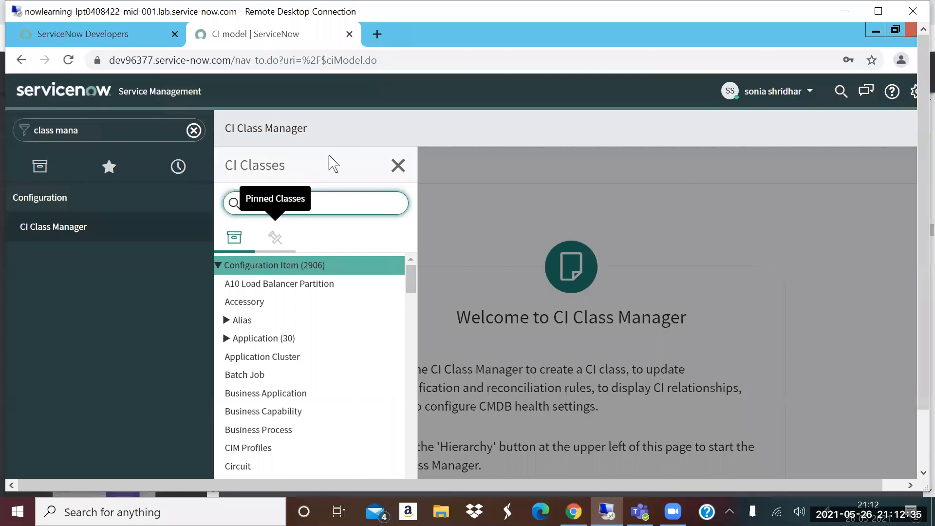
{"action": "left_click", "coordinate": [330, 202]}
{"action": "type", "text": "web serevr"}
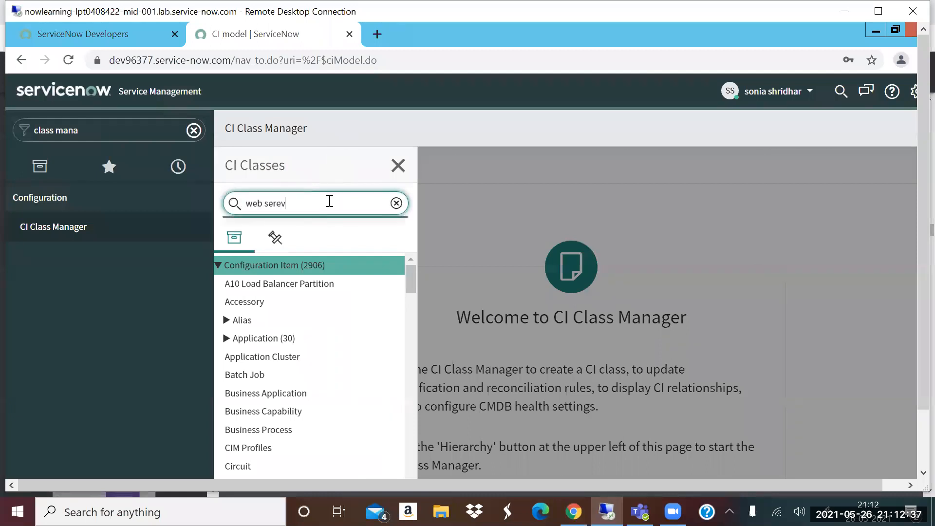
{"action": "key", "text": "BackSpace"}
{"action": "type", "text": "ver"}
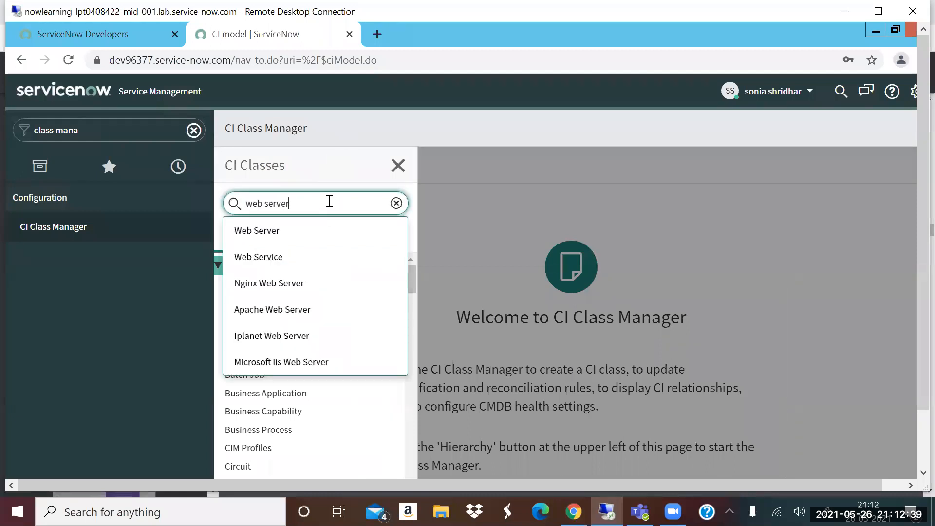
{"action": "left_click", "coordinate": [279, 236]}
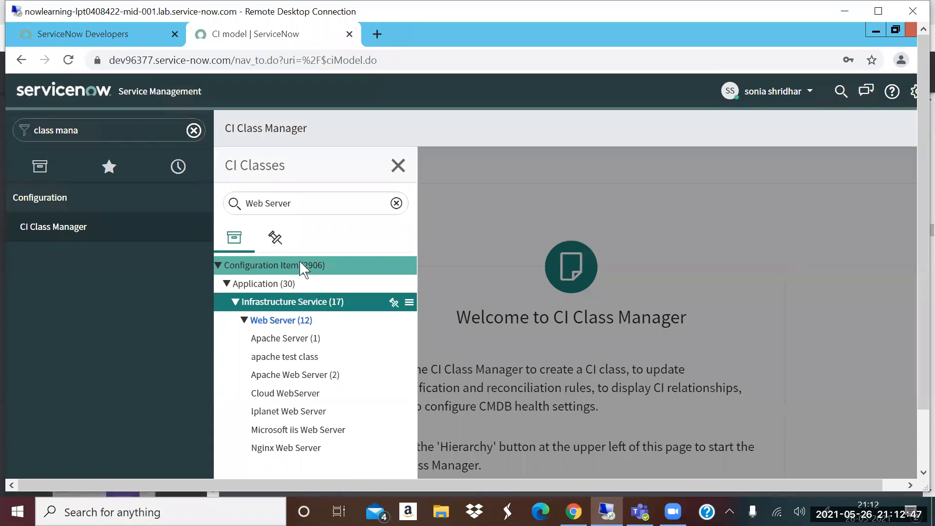
- Trace the Web Server branch beneath Infrastructure Service and start adding a child class to Web Server
{"action": "left_click", "coordinate": [310, 304]}
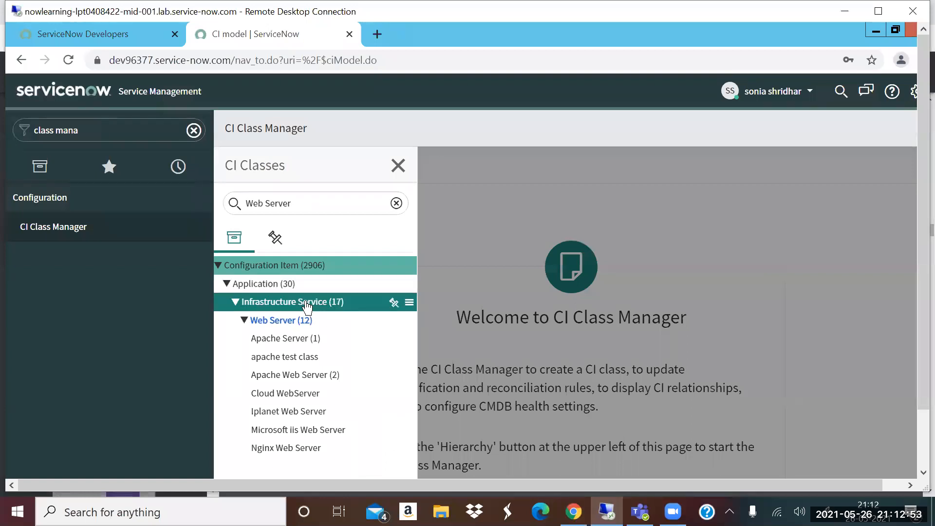
{"action": "left_click", "coordinate": [300, 375]}
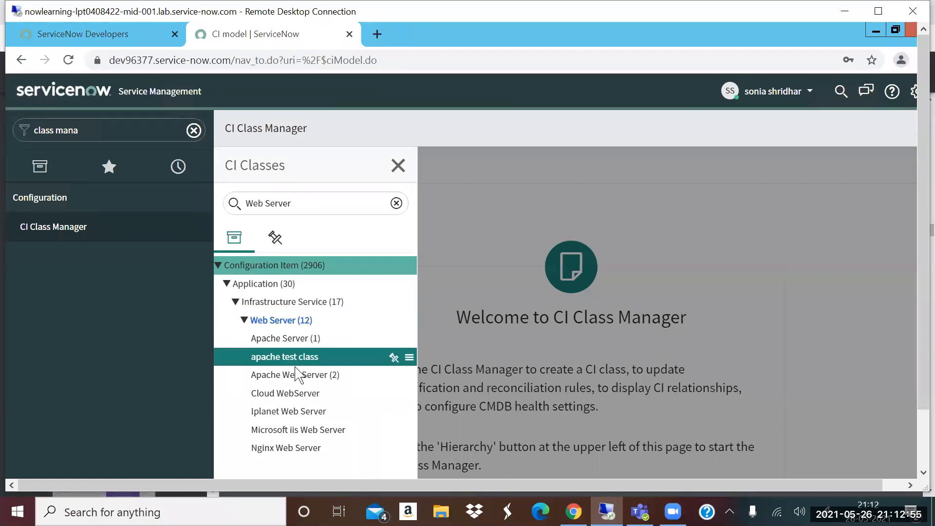
{"action": "left_click", "coordinate": [306, 327]}
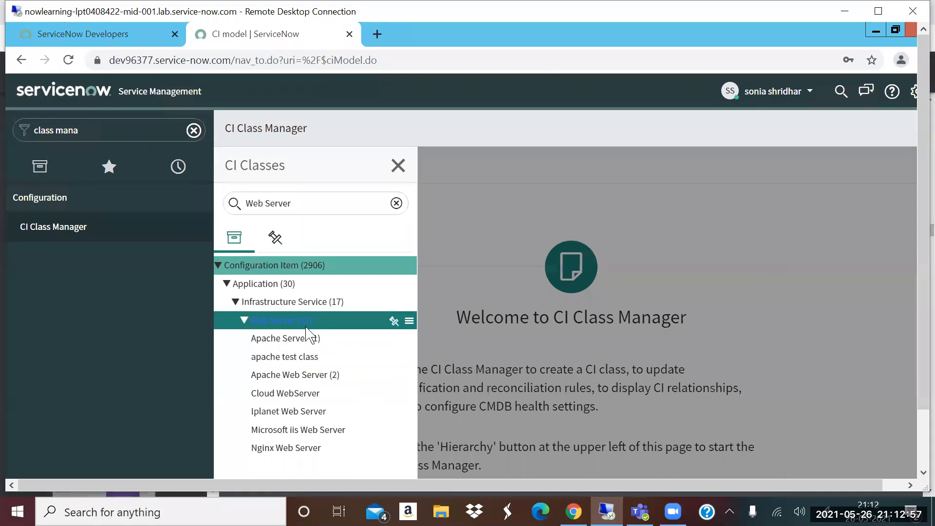
{"action": "left_click", "coordinate": [323, 308]}
{"action": "left_click", "coordinate": [320, 323]}
{"action": "right_click", "coordinate": [306, 326]}
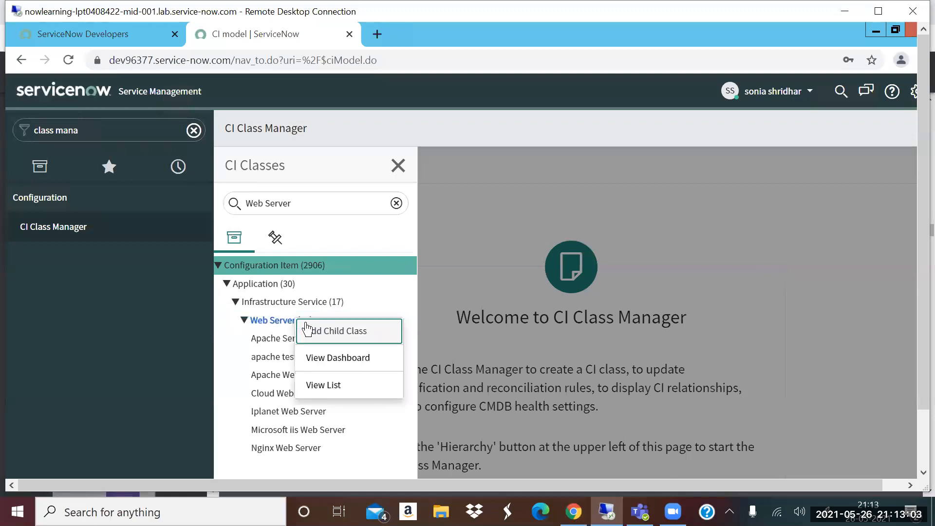
{"action": "left_click", "coordinate": [323, 331]}
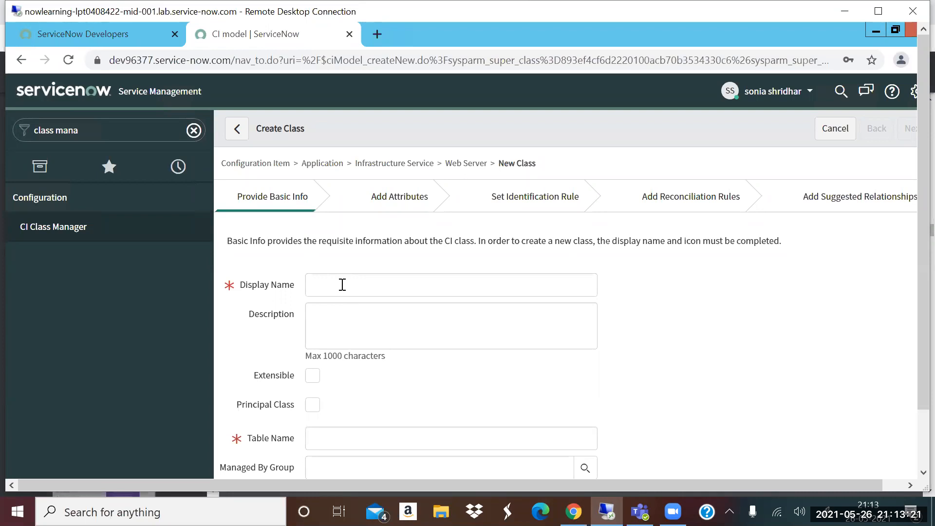
- Make the new class extensible and set its display name to "web server class", correcting the spelling
{"action": "scroll", "coordinate": [319, 349], "scroll_direction": "down", "scroll_amount": 1}
{"action": "left_click", "coordinate": [314, 315]}
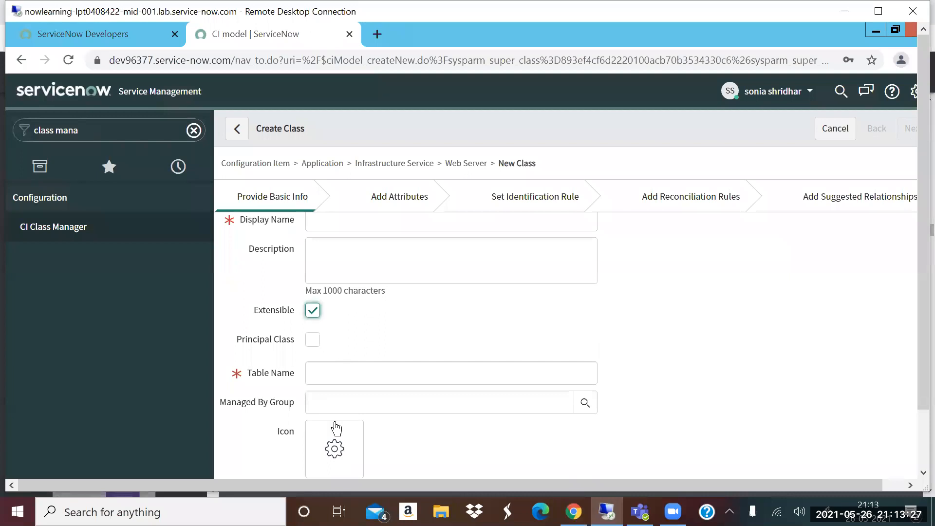
{"action": "scroll", "coordinate": [339, 307], "scroll_direction": "up", "scroll_amount": 1}
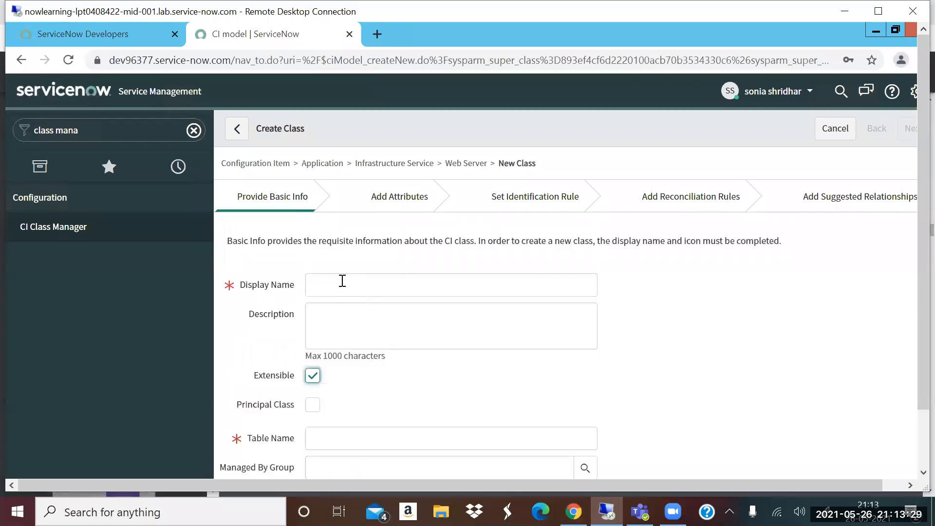
{"action": "left_click", "coordinate": [341, 286]}
{"action": "type", "text": "a"}
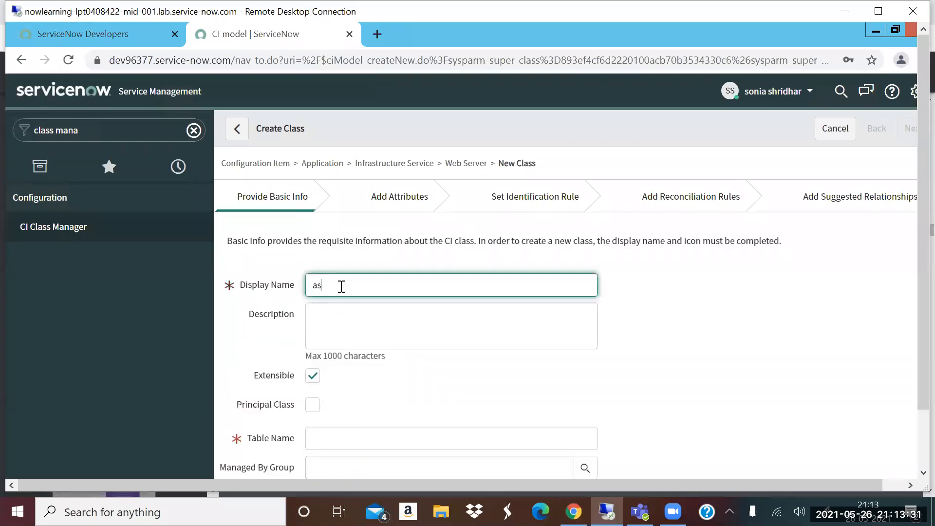
{"action": "key", "text": "BackSpace"}
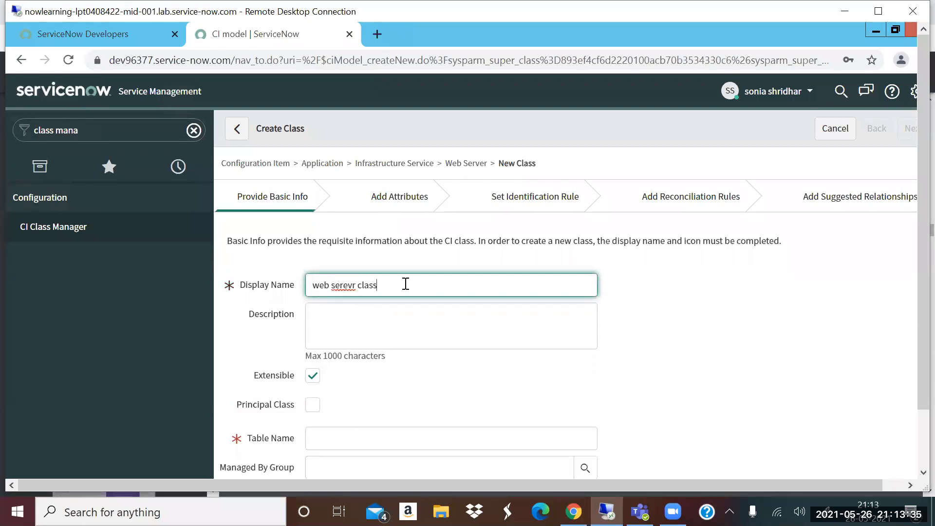
{"action": "right_click", "coordinate": [352, 287]}
{"action": "left_click", "coordinate": [374, 296]}
{"action": "left_click", "coordinate": [411, 388]}
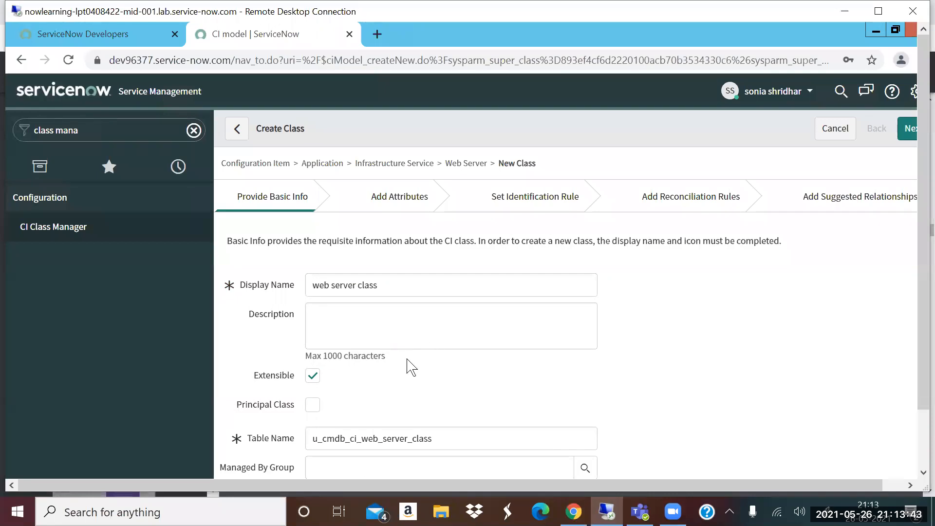
- Highlight the u_cmdb_ci prefix in the table name and continue to the Add Attributes stage
{"action": "scroll", "coordinate": [409, 375], "scroll_direction": "down", "scroll_amount": 1}
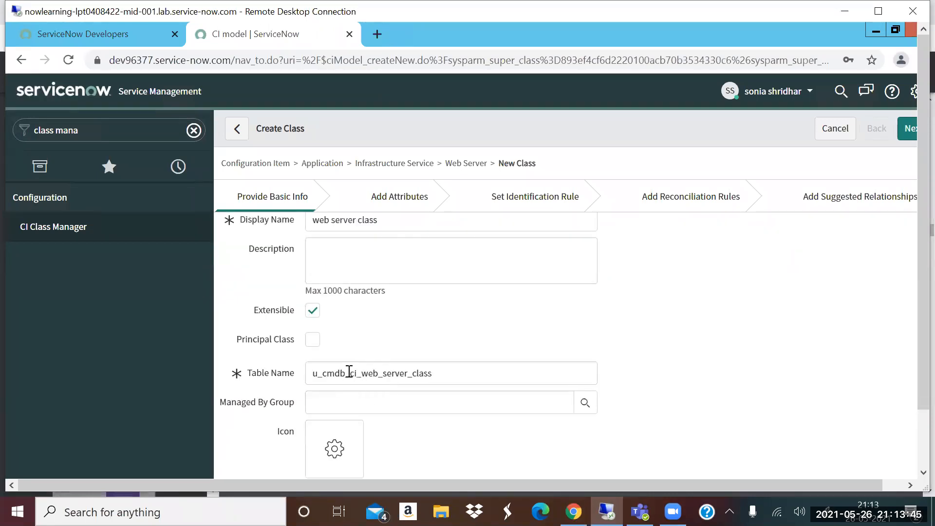
{"action": "left_click_drag", "start_coordinate": [313, 374], "coordinate": [359, 373]}
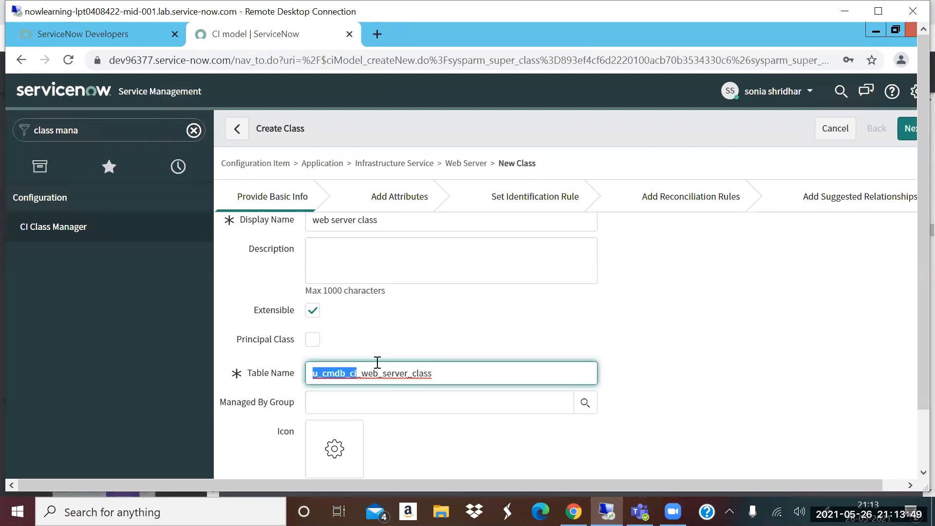
{"action": "left_click", "coordinate": [922, 470]}
{"action": "left_click", "coordinate": [321, 437]}
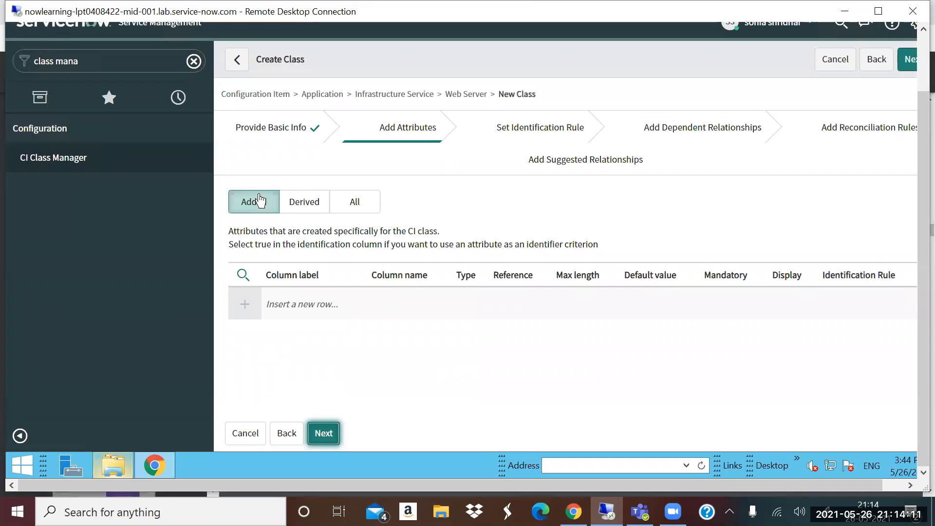
- Show all derived and added attributes of the new class, look through them and proceed to Set Identification Rule
{"action": "left_click", "coordinate": [354, 203]}
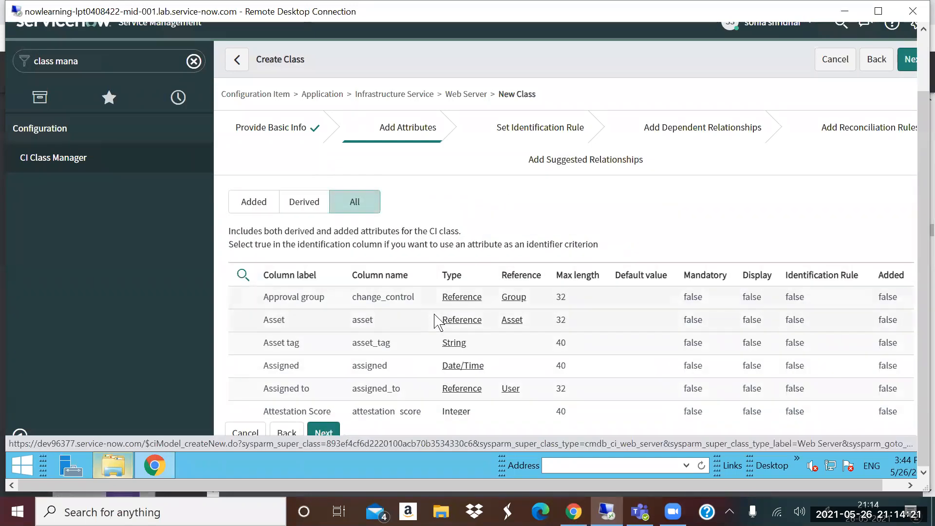
{"action": "scroll", "coordinate": [322, 429], "scroll_direction": "down", "scroll_amount": 3}
{"action": "left_click", "coordinate": [322, 432]}
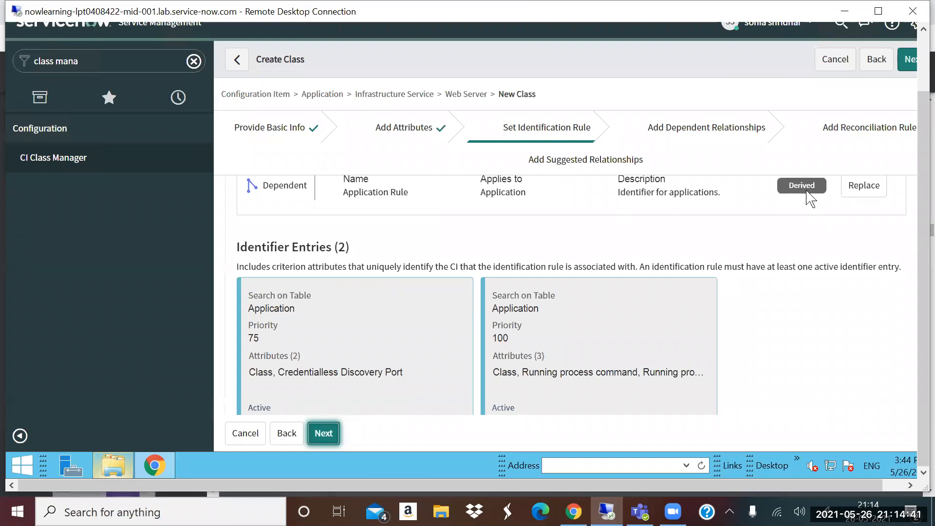
- Replace the derived Application Rule with an active dependent identification rule named "web server class rule" and save it
{"action": "left_click", "coordinate": [847, 192]}
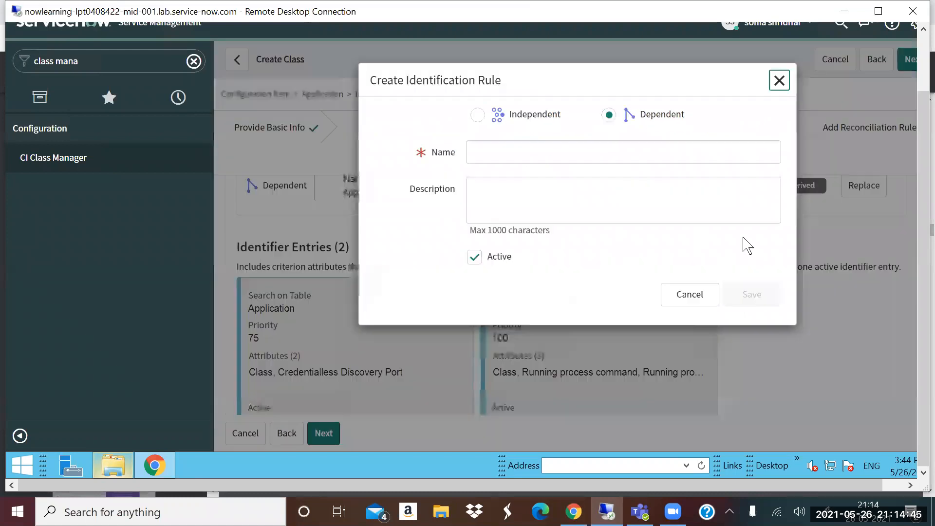
{"action": "left_click", "coordinate": [584, 152]}
{"action": "left_click", "coordinate": [583, 182]}
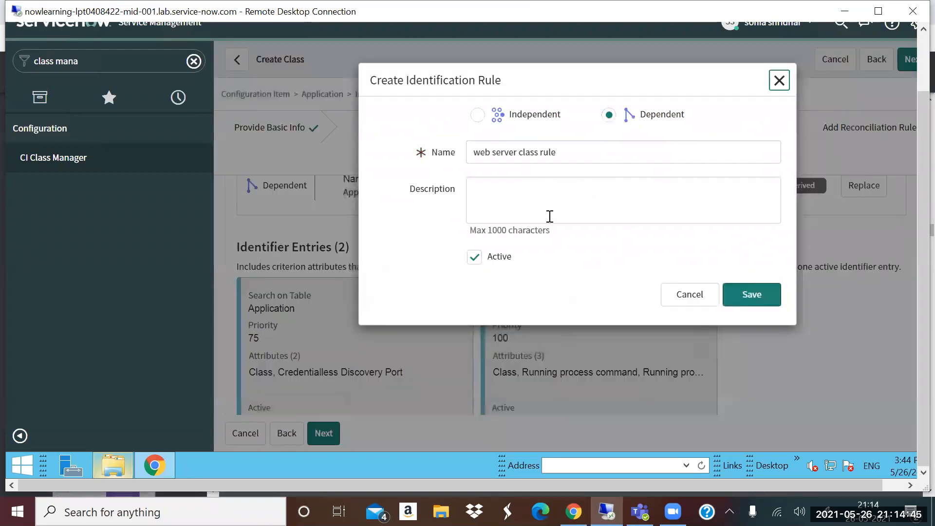
{"action": "left_click", "coordinate": [741, 298]}
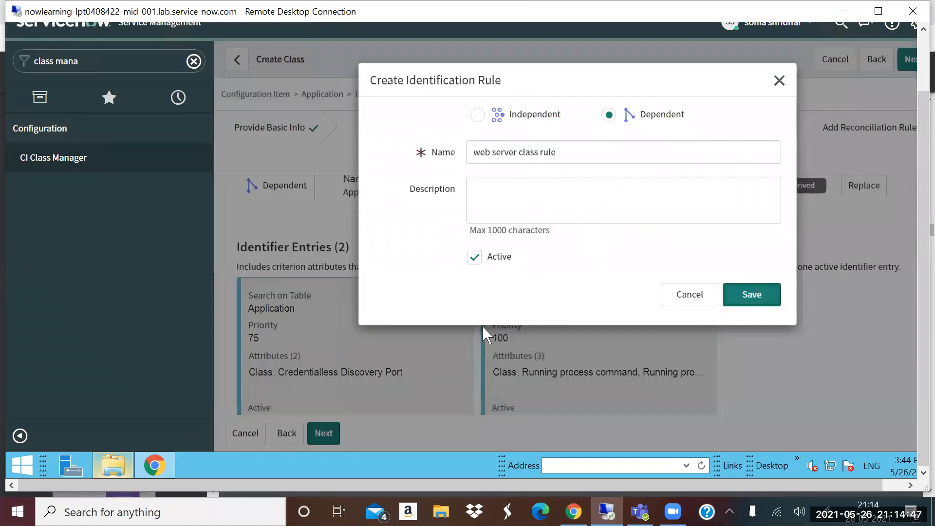
- Create an identifier entry using main table attributes, adding Class and Configuration file as criterion attributes
{"action": "left_click", "coordinate": [248, 340]}
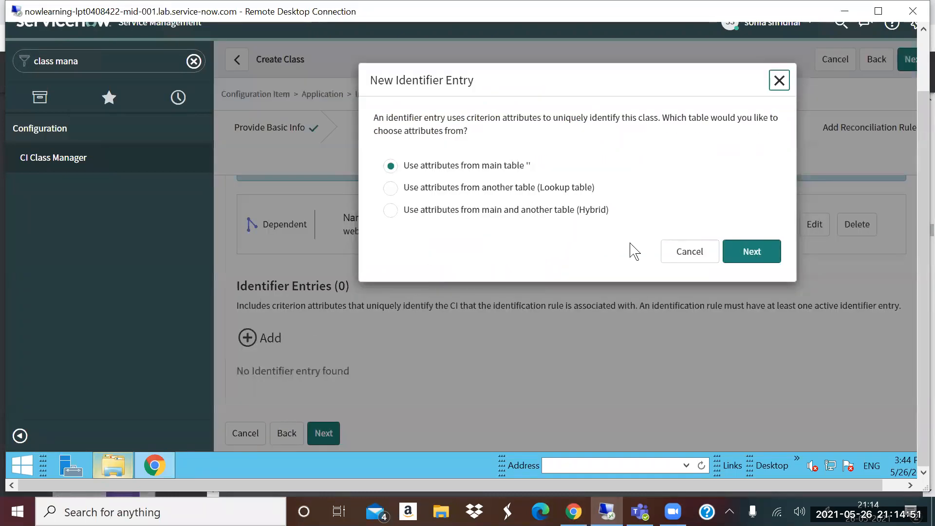
{"action": "left_click", "coordinate": [751, 252]}
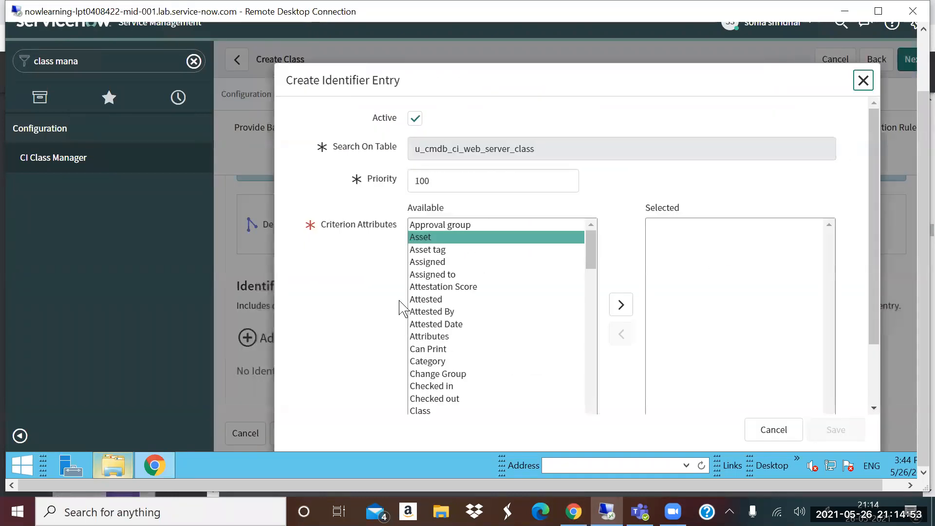
{"action": "left_click", "coordinate": [432, 410]}
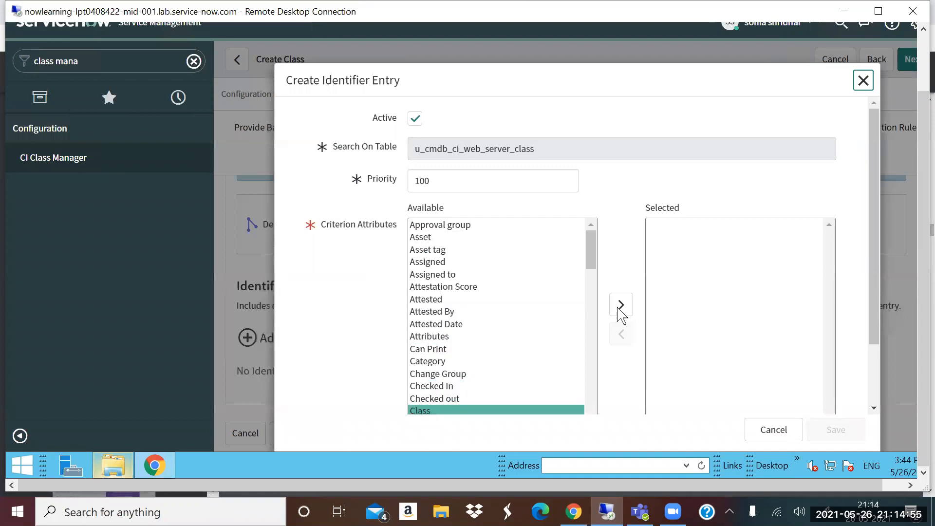
{"action": "left_click", "coordinate": [618, 283]}
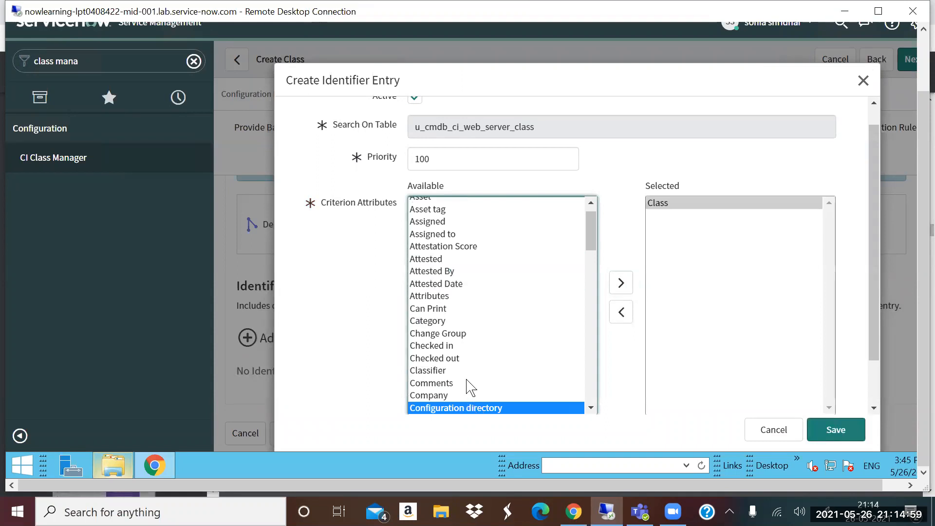
{"action": "scroll", "coordinate": [466, 390], "scroll_direction": "down", "scroll_amount": 3}
{"action": "left_click", "coordinate": [461, 273]}
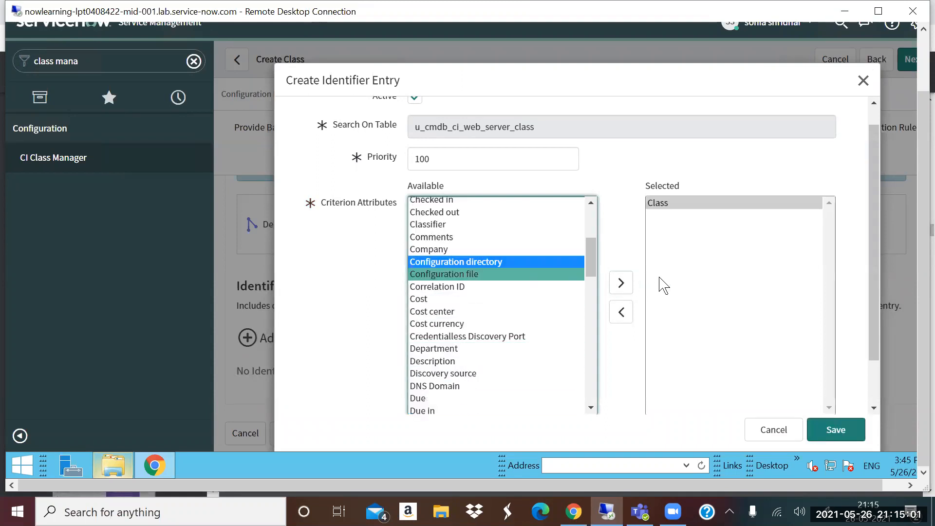
{"action": "left_click", "coordinate": [621, 286]}
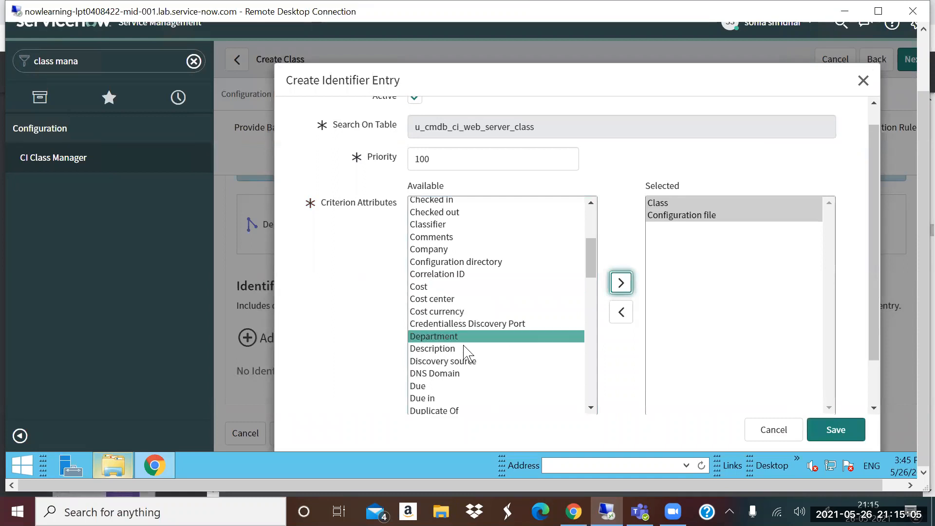
- Add Version to the criterion attributes and save the identifier entry
{"action": "scroll", "coordinate": [465, 348], "scroll_direction": "down", "scroll_amount": 1}
{"action": "scroll", "coordinate": [466, 355], "scroll_direction": "down", "scroll_amount": 5}
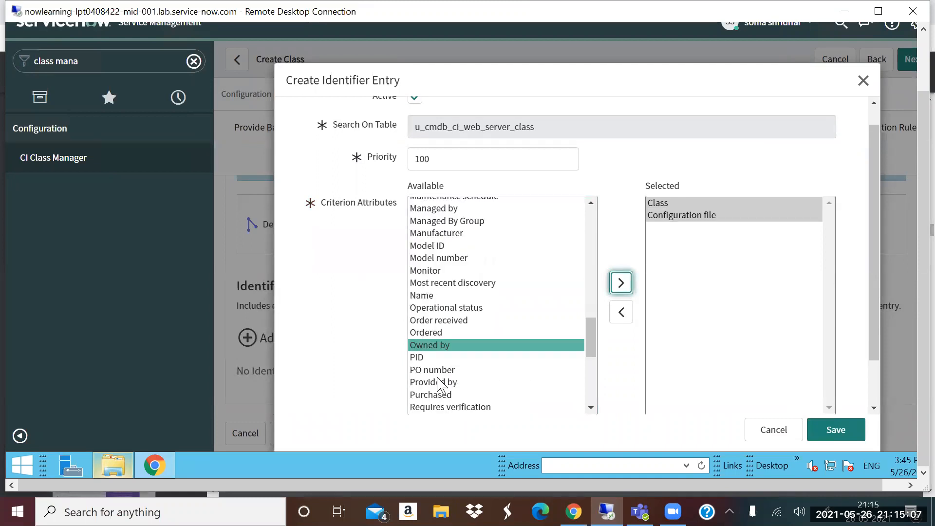
{"action": "scroll", "coordinate": [438, 377], "scroll_direction": "down", "scroll_amount": 4}
{"action": "left_click", "coordinate": [619, 289]}
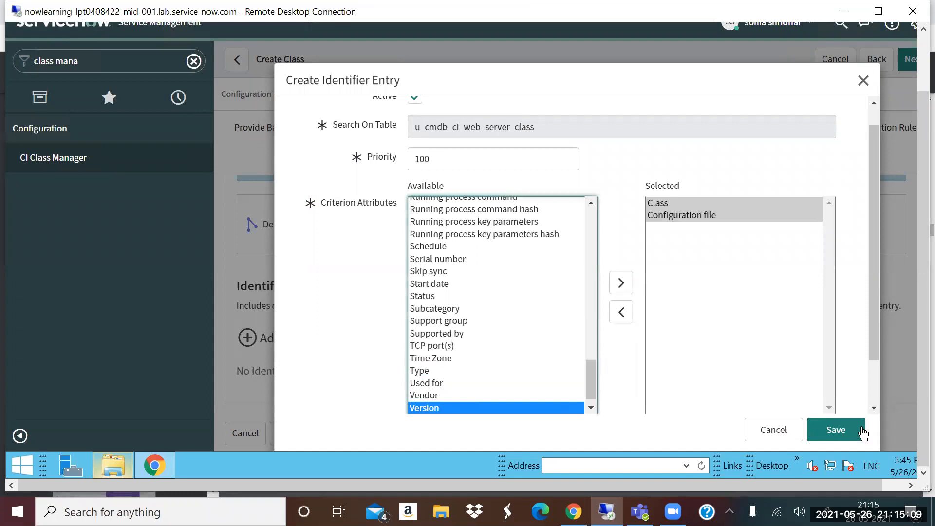
{"action": "left_click", "coordinate": [834, 431]}
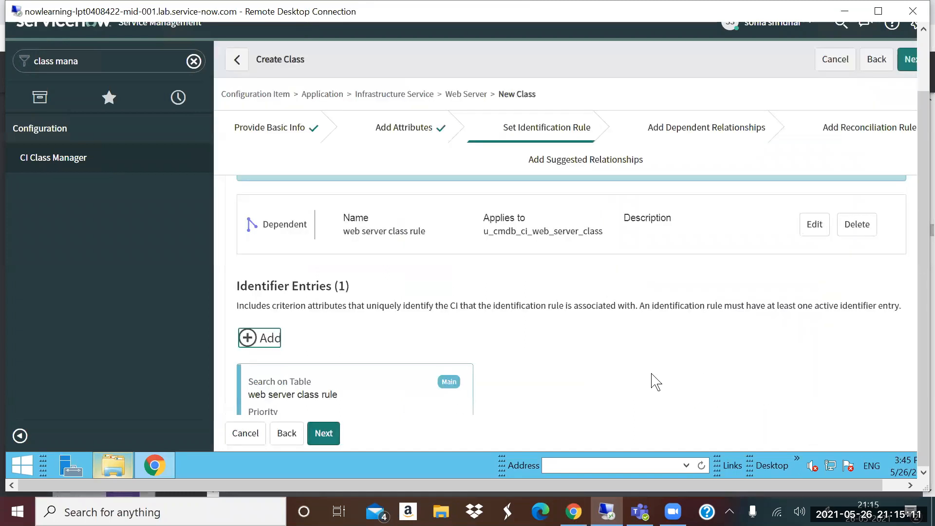
- Examine the criterion attributes of the saved identifier entry and leave its edit dialog without changes
{"action": "scroll", "coordinate": [440, 325], "scroll_direction": "down", "scroll_amount": 3}
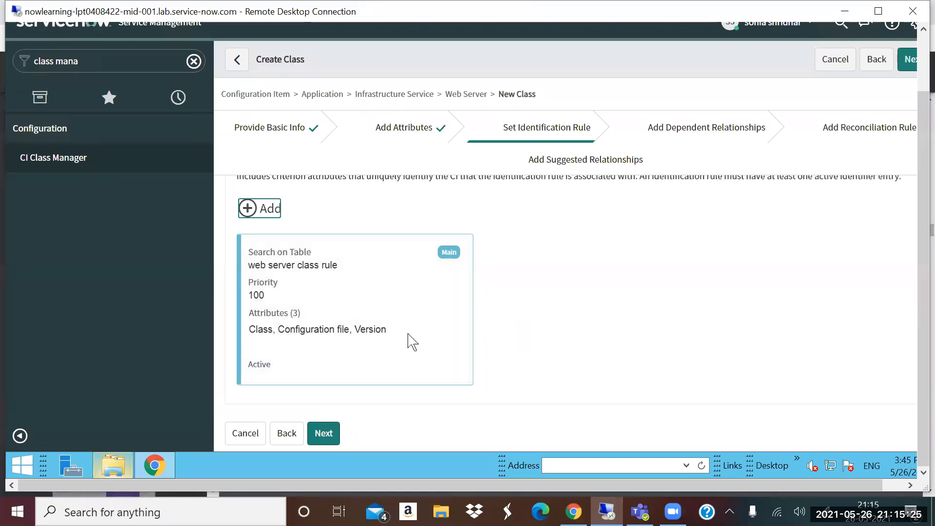
{"action": "left_click_drag", "start_coordinate": [264, 329], "coordinate": [664, 331]}
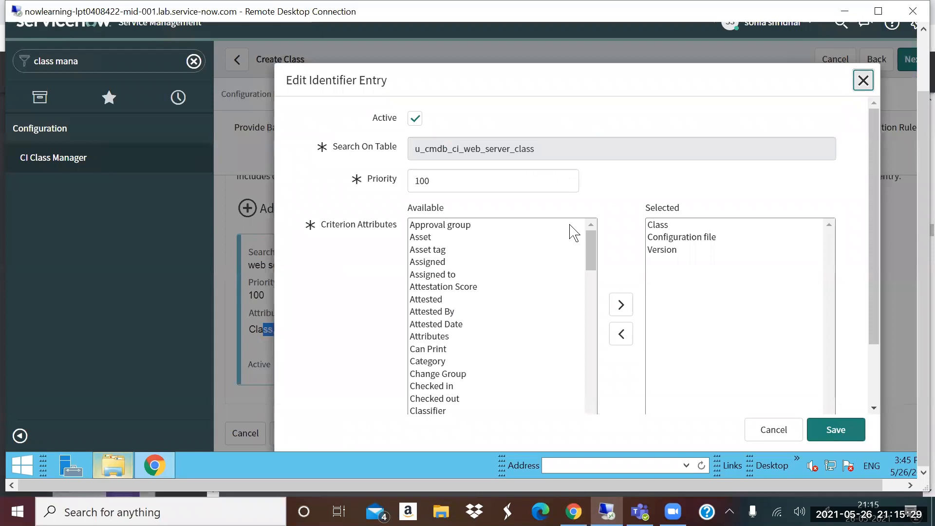
{"action": "key", "text": "Escape"}
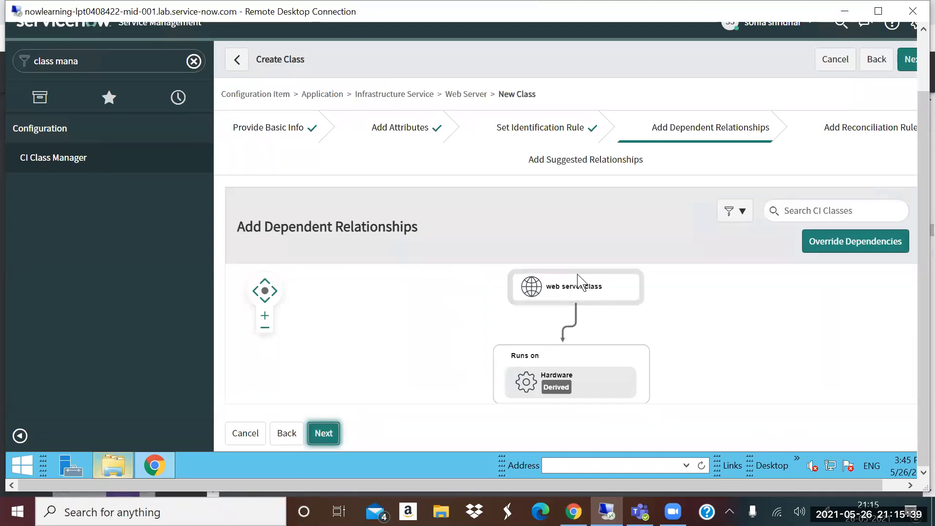
- Override the derived dependencies with a Containment rule using the relationship Runs (Runs on::Runs) and target class Apache Web Server, and save it
{"action": "left_click", "coordinate": [819, 249]}
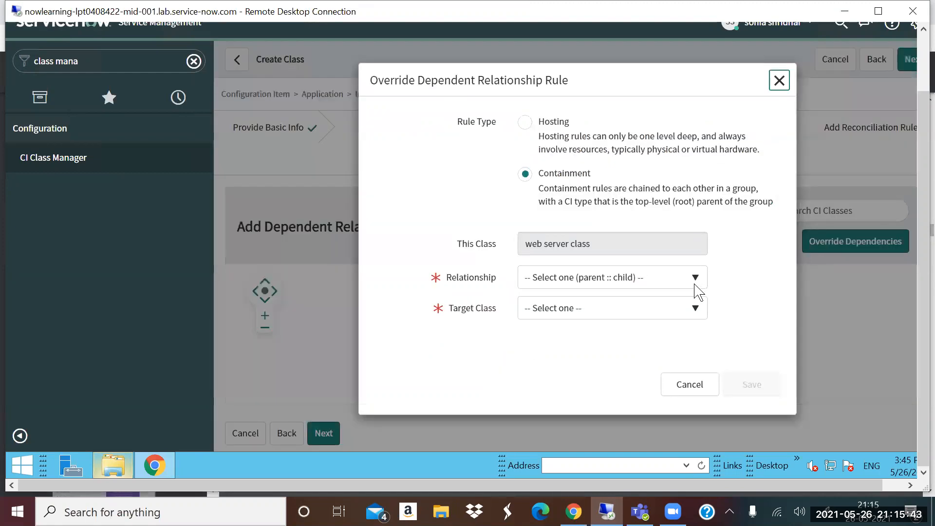
{"action": "left_click", "coordinate": [629, 280]}
{"action": "type", "text": "runs"}
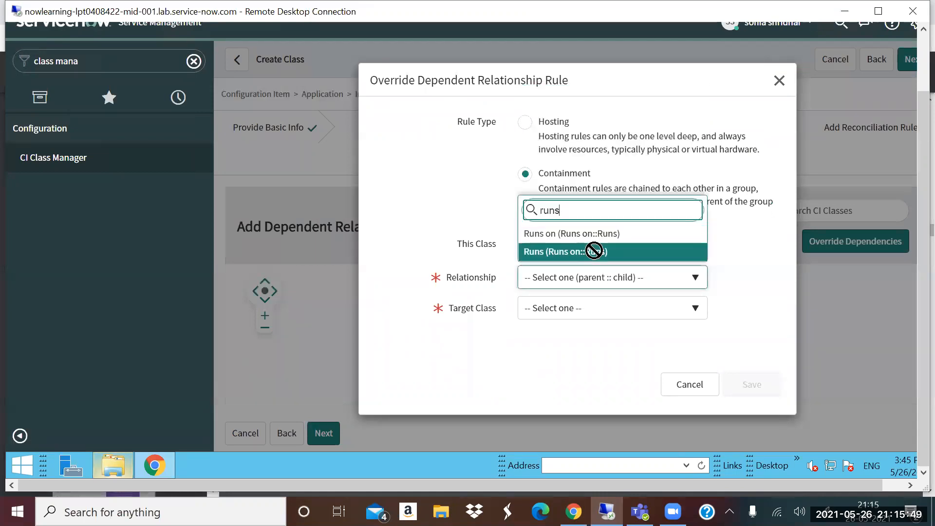
{"action": "left_click", "coordinate": [595, 251]}
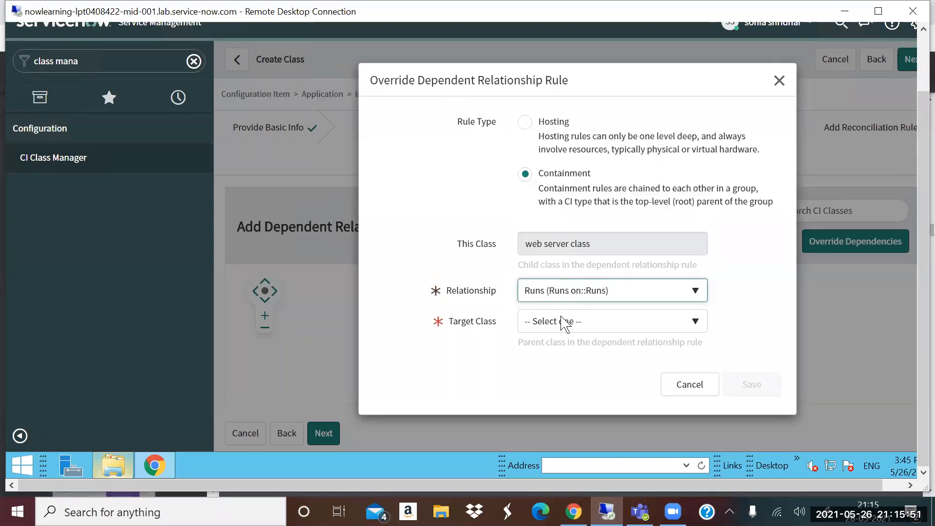
{"action": "left_click", "coordinate": [575, 323]}
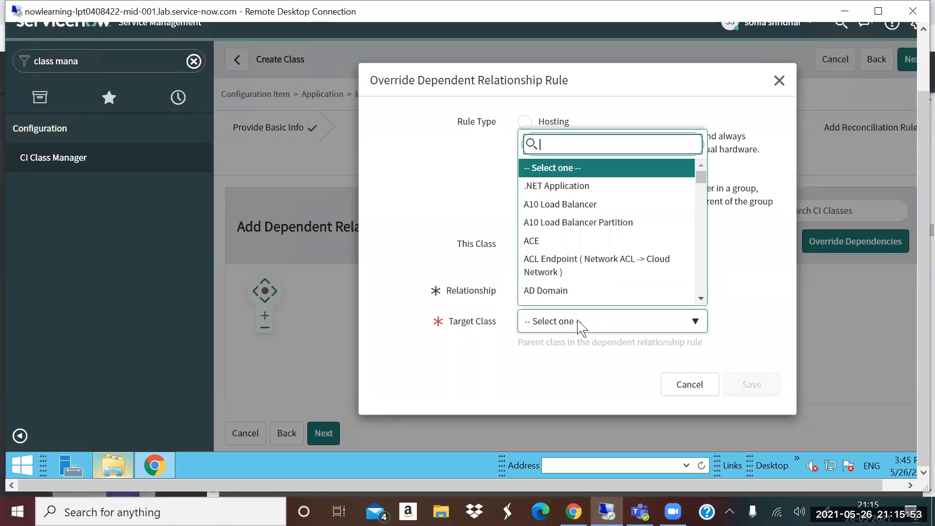
{"action": "type", "text": "apache"}
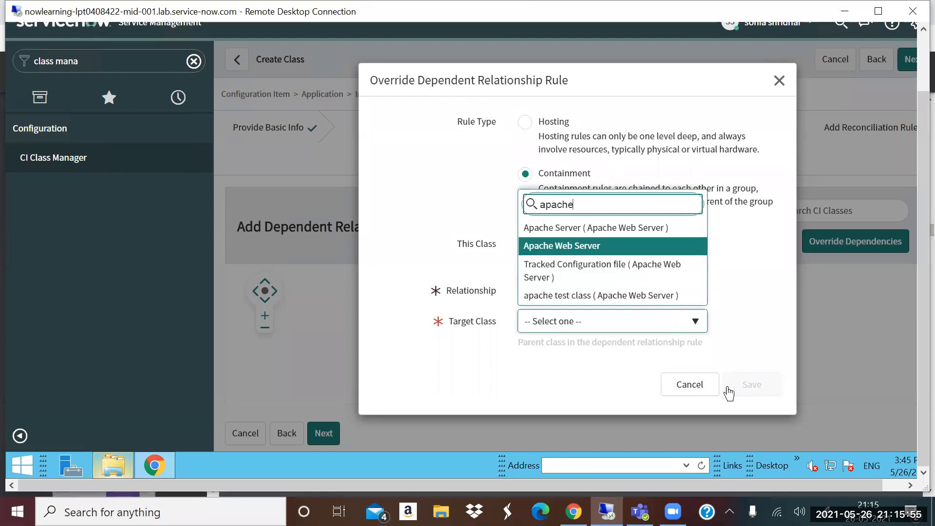
{"action": "key", "text": "Return"}
{"action": "left_click", "coordinate": [739, 390]}
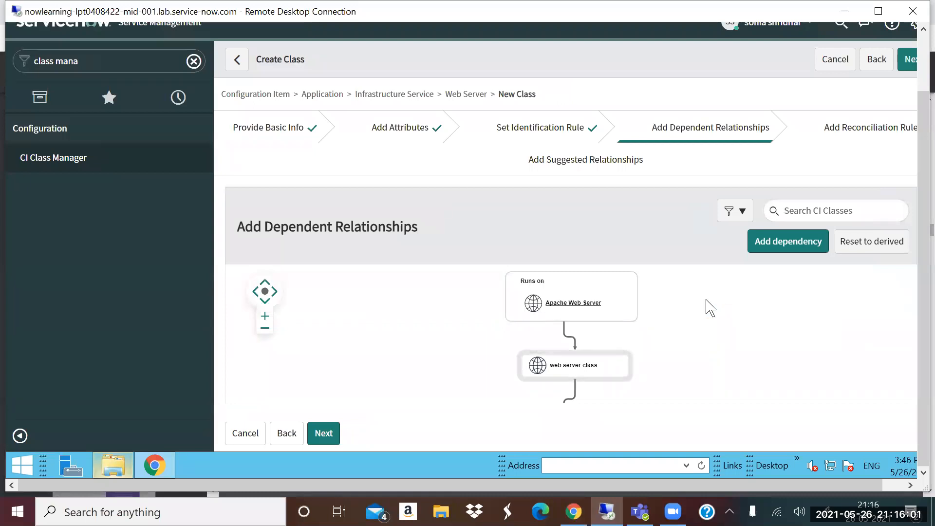
- Start an active reconciliation rule for the new class with ServiceWatch as discovery source and priority 100
{"action": "left_click", "coordinate": [335, 431]}
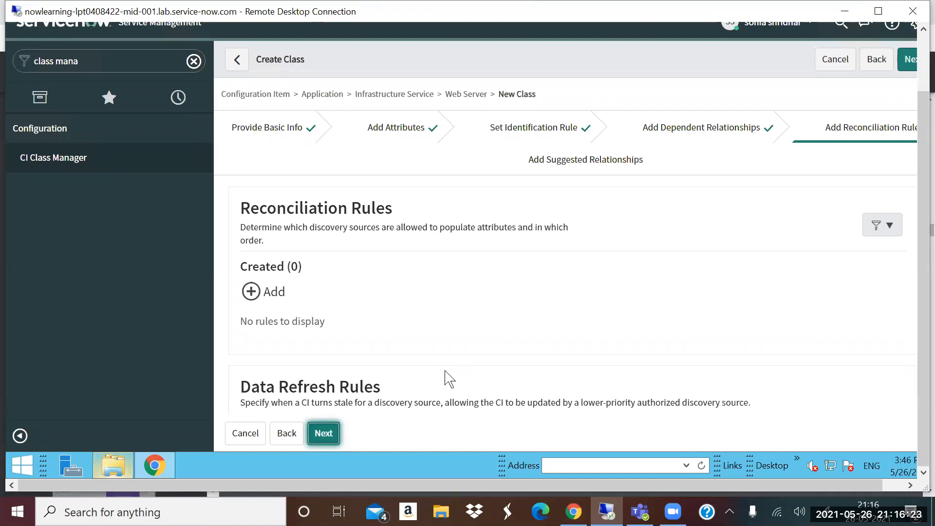
{"action": "left_click", "coordinate": [271, 291]}
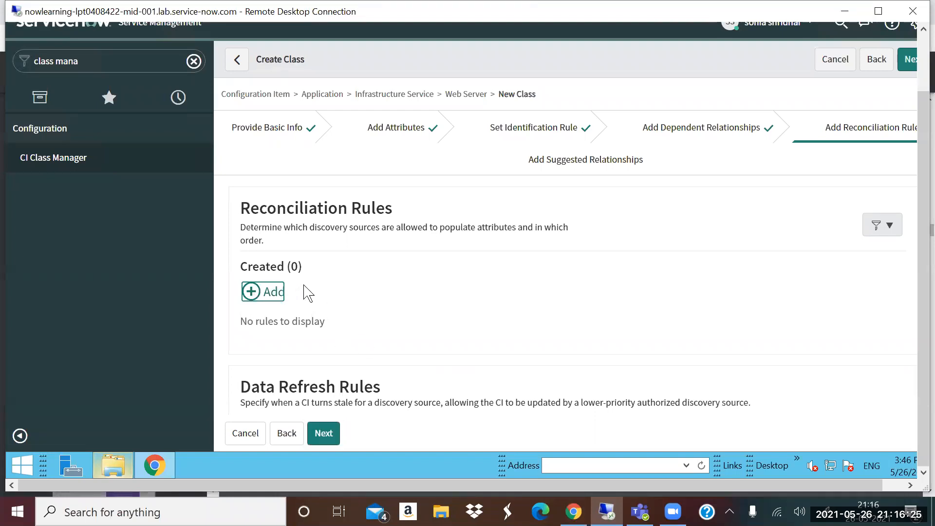
{"action": "left_click", "coordinate": [450, 230]}
{"action": "type", "text": "servuc"}
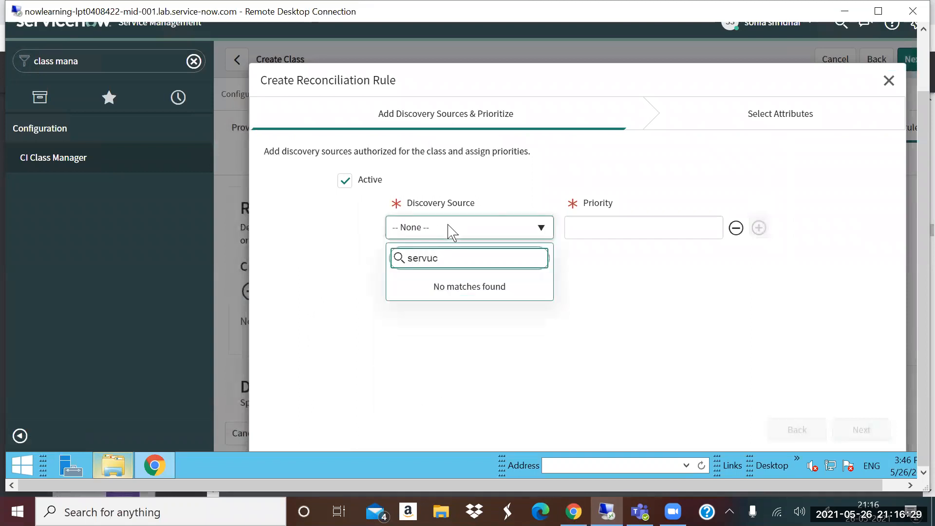
{"action": "key", "text": "BackSpace"}
{"action": "key", "text": "BackSpace"}
{"action": "type", "text": "ice"}
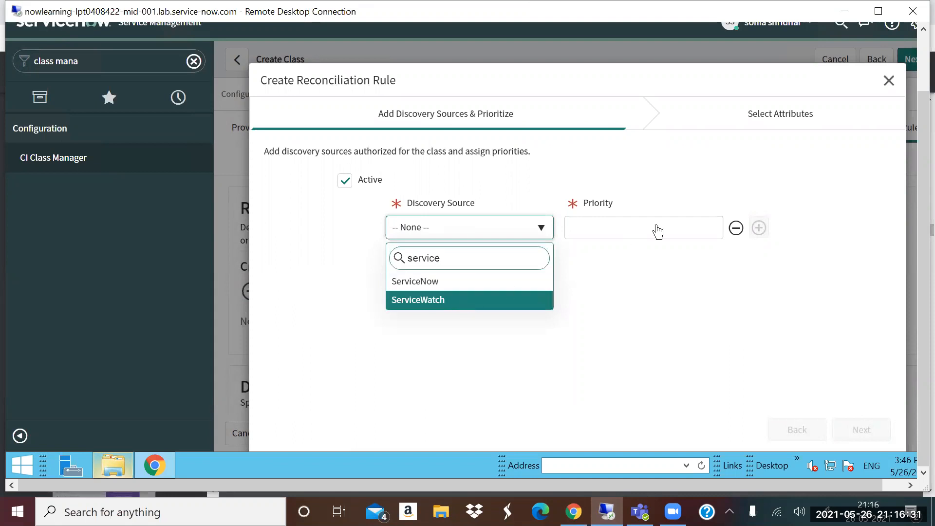
{"action": "key", "text": "Return"}
{"action": "left_click", "coordinate": [657, 232]}
{"action": "type", "text": "100"}
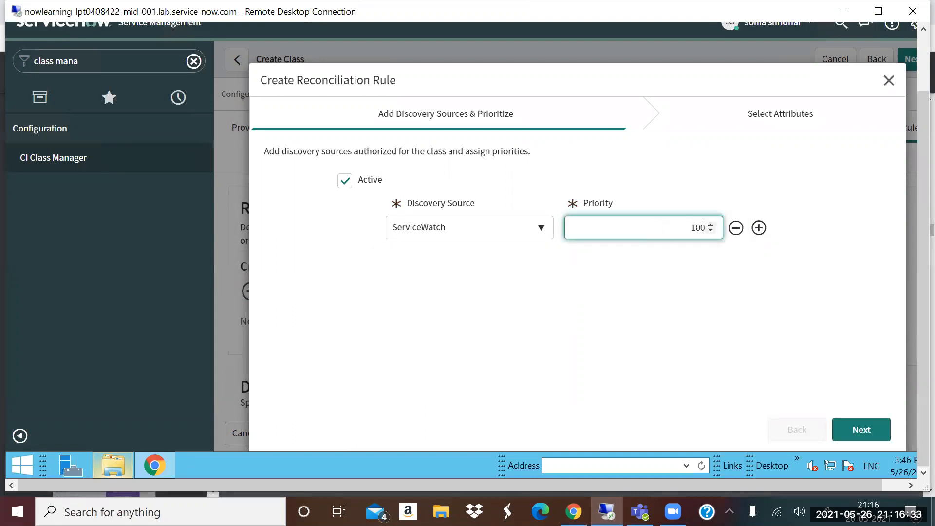
- Save the reconciliation rule without selecting specific attributes
{"action": "left_click", "coordinate": [859, 430]}
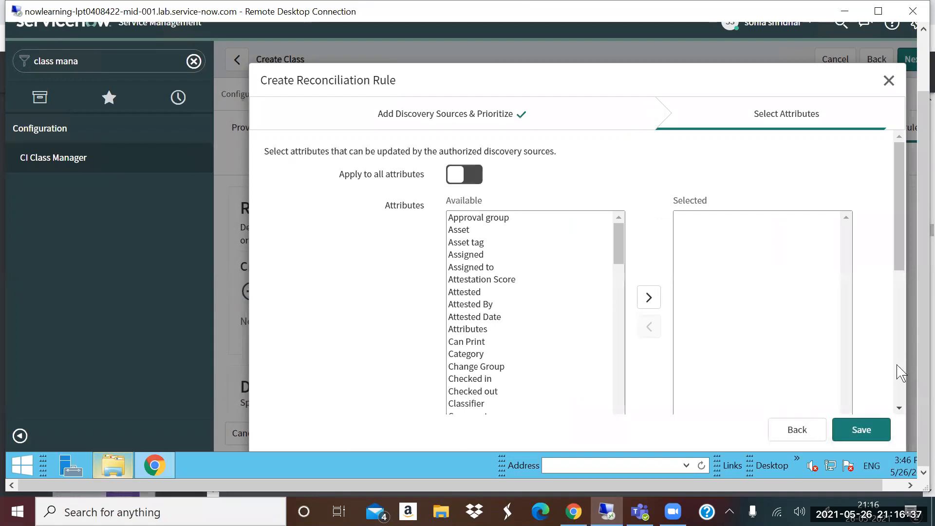
{"action": "scroll", "coordinate": [900, 374], "scroll_direction": "down", "scroll_amount": 5}
{"action": "left_click", "coordinate": [850, 438]}
- Finish creating the class without adding any data refresh rules or new suggested relationships
{"action": "scroll", "coordinate": [357, 252], "scroll_direction": "down", "scroll_amount": 2}
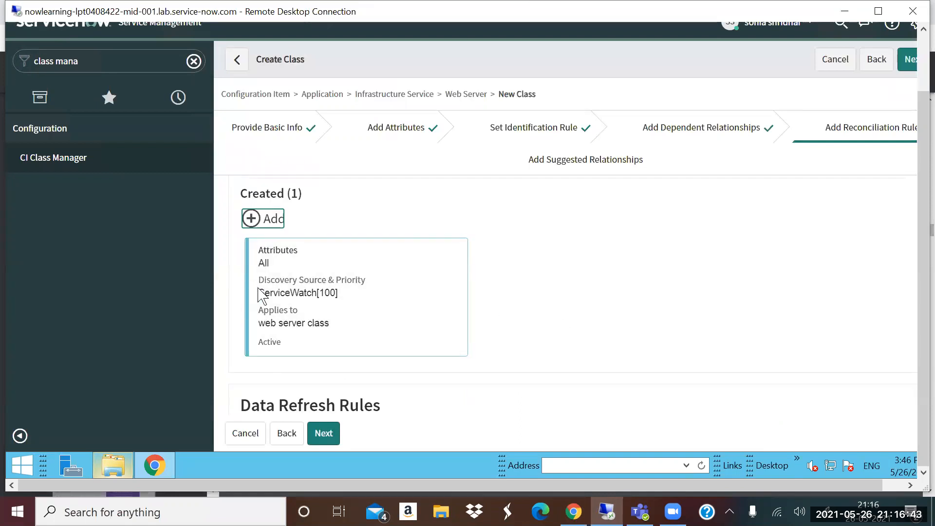
{"action": "scroll", "coordinate": [530, 326], "scroll_direction": "down", "scroll_amount": 3}
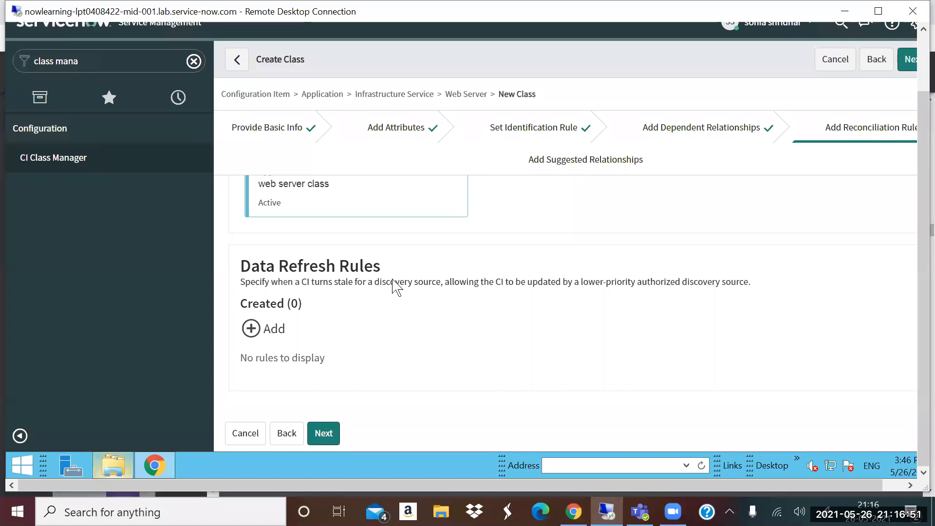
{"action": "scroll", "coordinate": [392, 280], "scroll_direction": "up", "scroll_amount": 3}
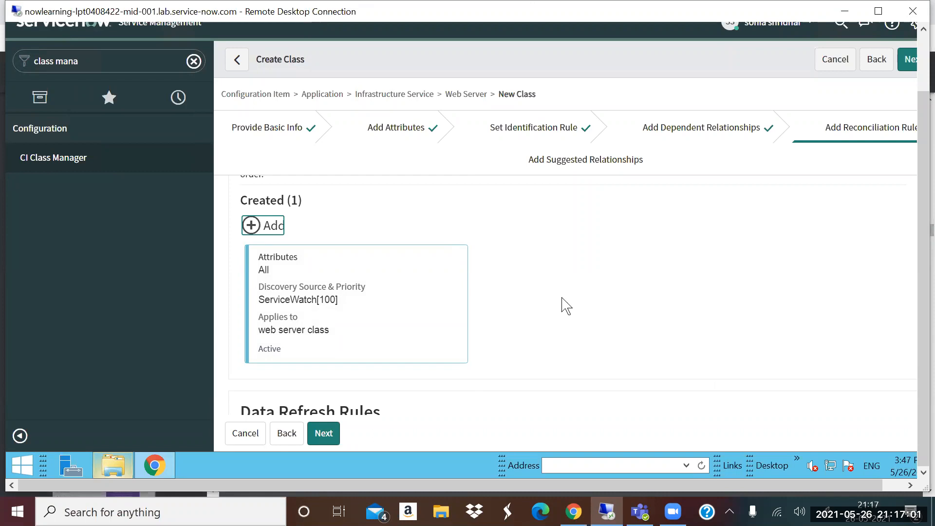
{"action": "scroll", "coordinate": [401, 421], "scroll_direction": "down", "scroll_amount": 3}
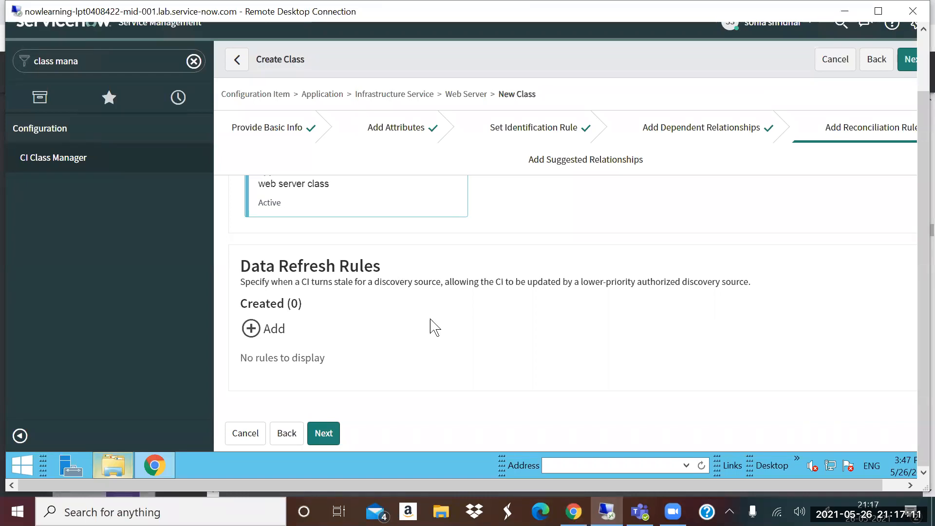
{"action": "left_click", "coordinate": [316, 431]}
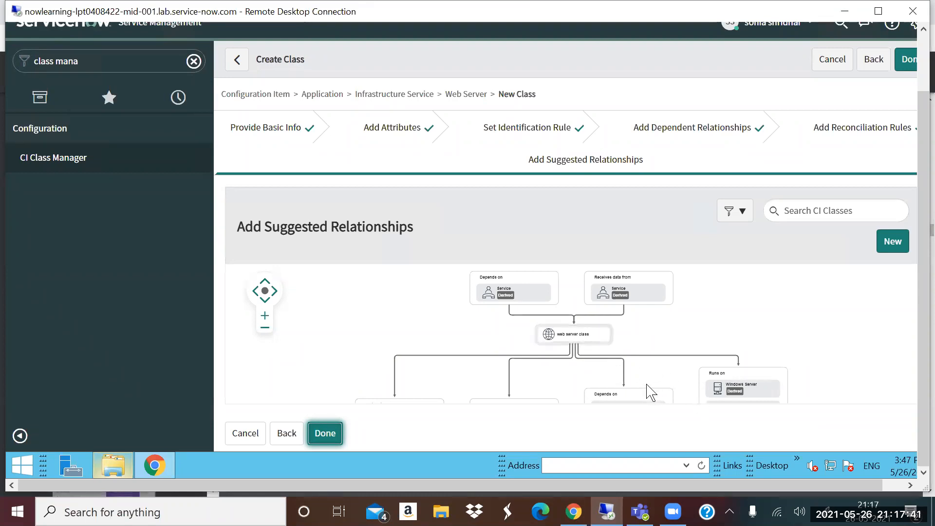
{"action": "left_click", "coordinate": [324, 433]}
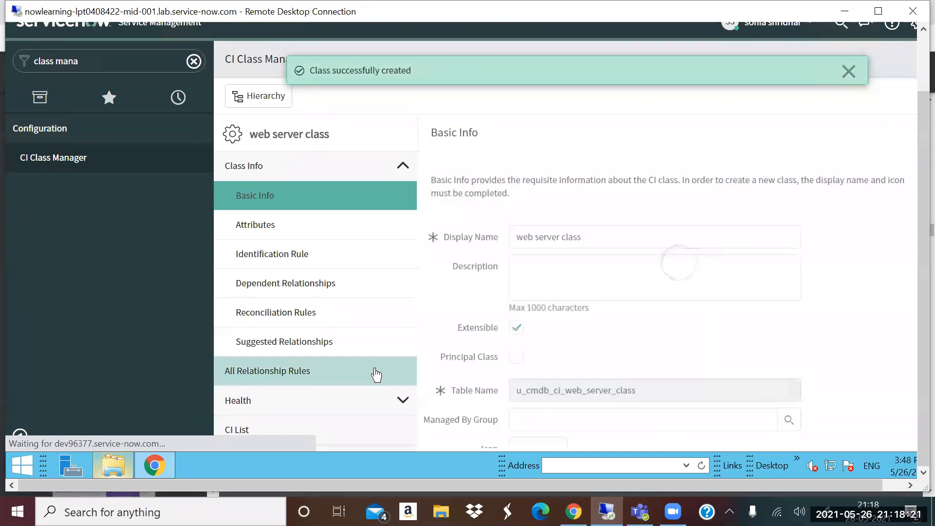
- Examine the new class's relationship rules, its health categories and its CI list
{"action": "left_click", "coordinate": [324, 378]}
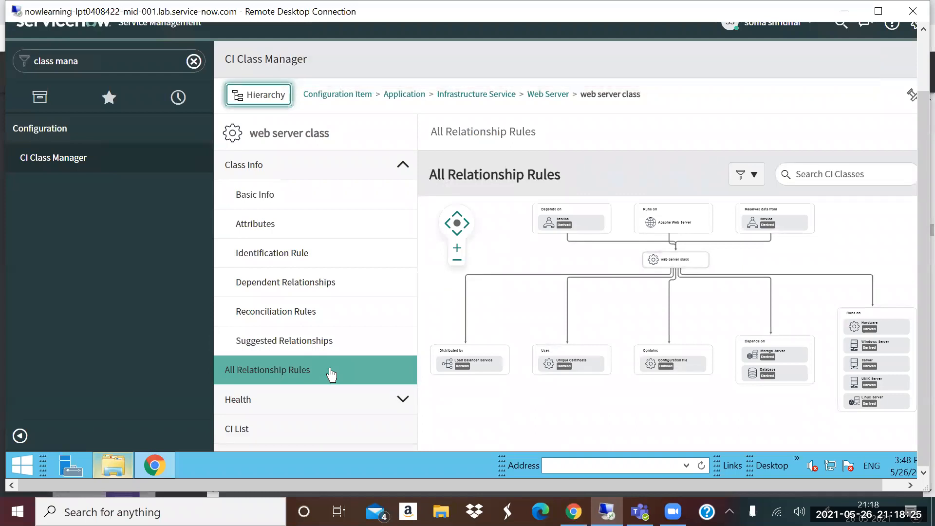
{"action": "left_click", "coordinate": [403, 400]}
{"action": "scroll", "coordinate": [364, 369], "scroll_direction": "down", "scroll_amount": 3}
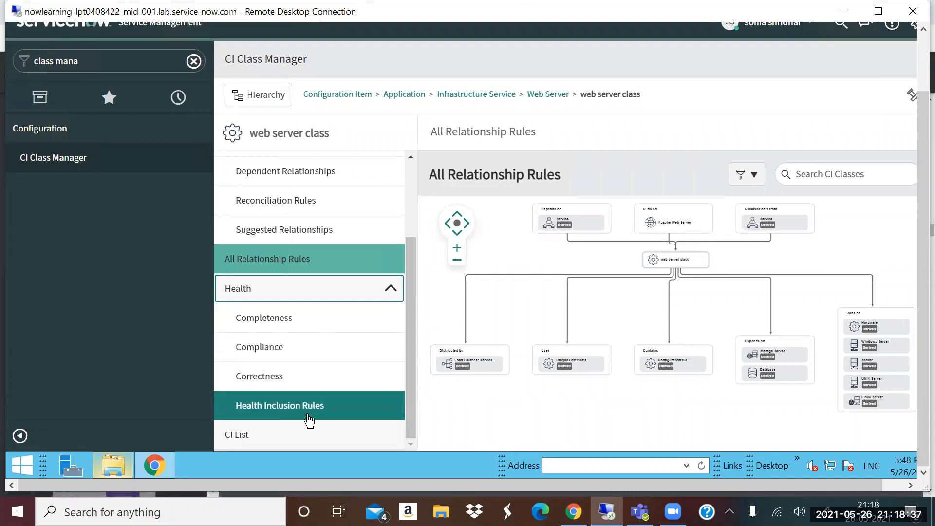
{"action": "left_click", "coordinate": [342, 432]}
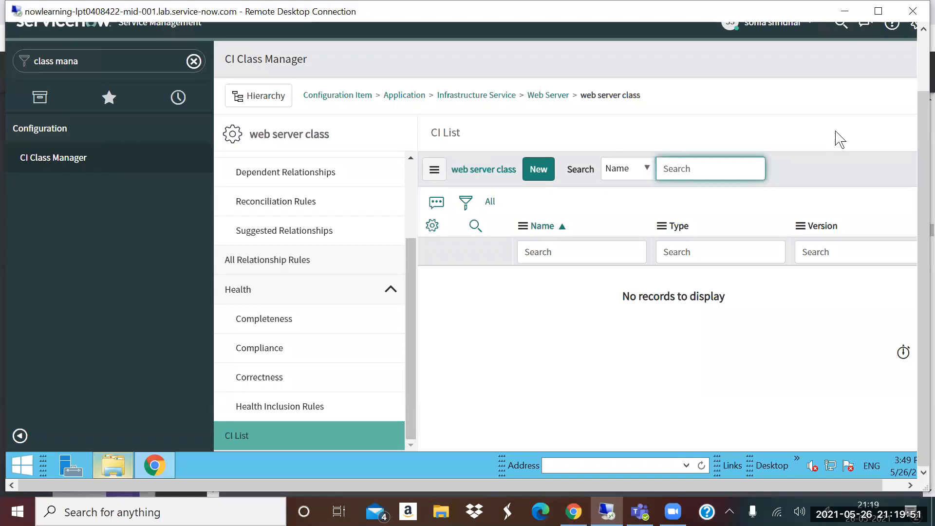
- Search the navigator for "cmdb dashb" to show the CMDB Dashboard modules
{"action": "triple_click", "coordinate": [63, 64]}
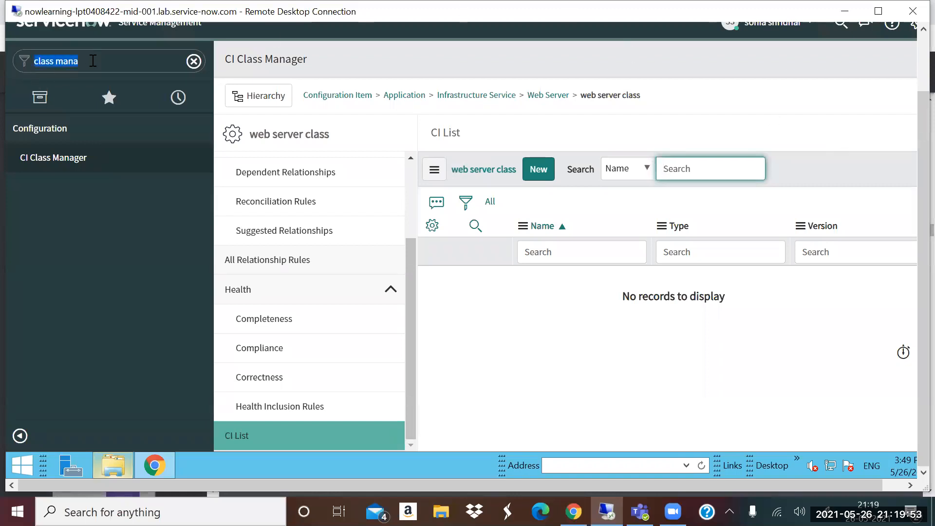
{"action": "key", "text": "BackSpace"}
{"action": "type", "text": "cmdb"}
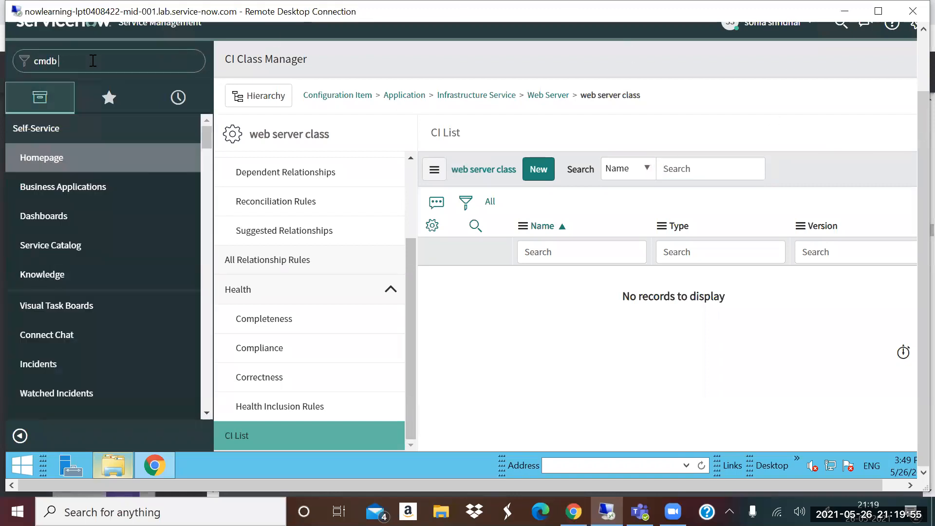
{"action": "type", "text": " dashb"}
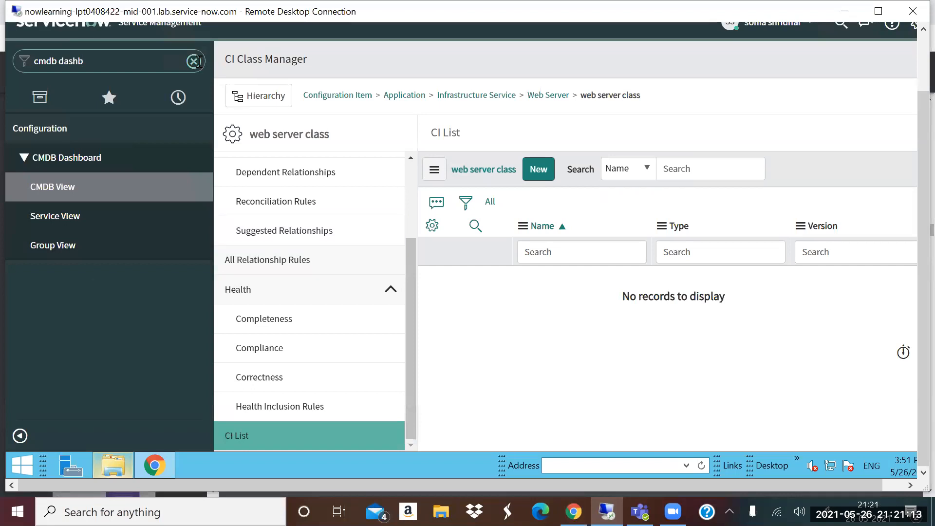
- Filter the navigator by "incident" and open the list of open incidents
{"action": "left_click", "coordinate": [195, 62]}
{"action": "type", "text": "inicden"}
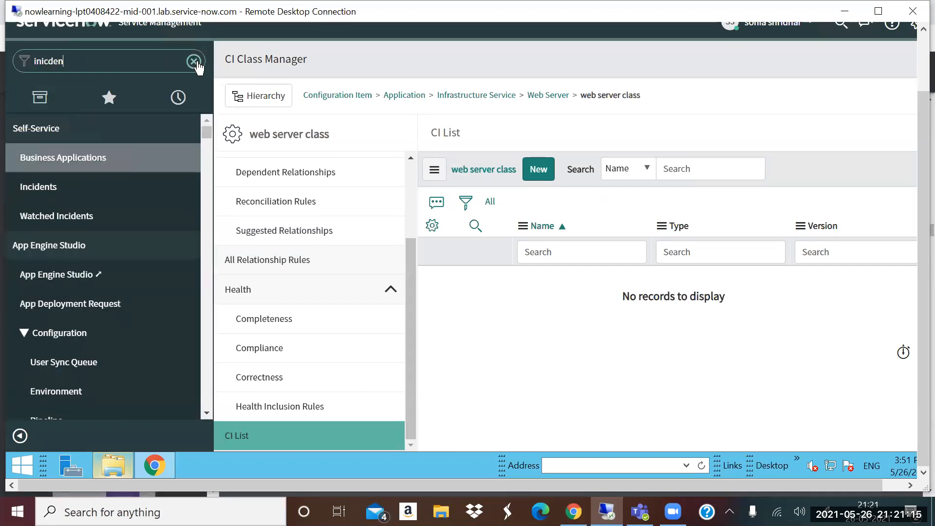
{"action": "key", "text": "BackSpace"}
{"action": "key", "text": "BackSpace"}
{"action": "key", "text": "BackSpace"}
{"action": "key", "text": "BackSpace"}
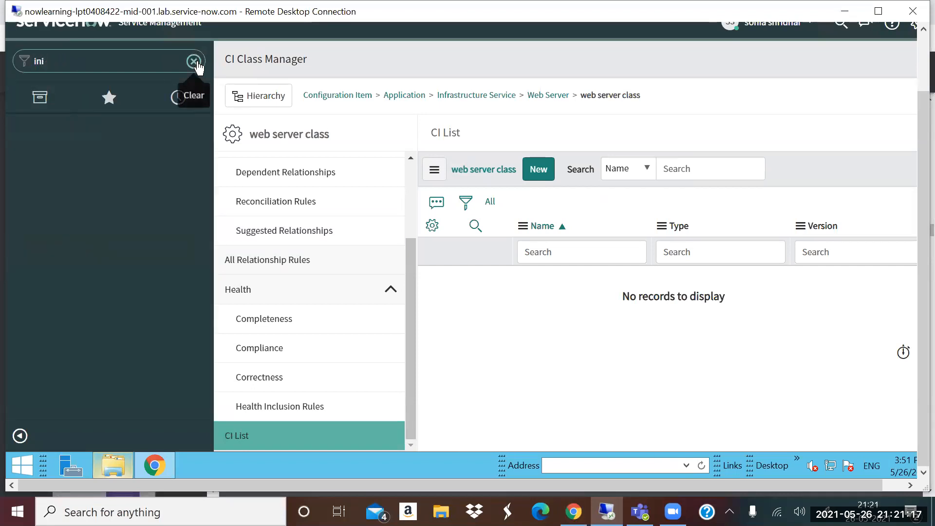
{"action": "key", "text": "BackSpace"}
{"action": "type", "text": "cident"}
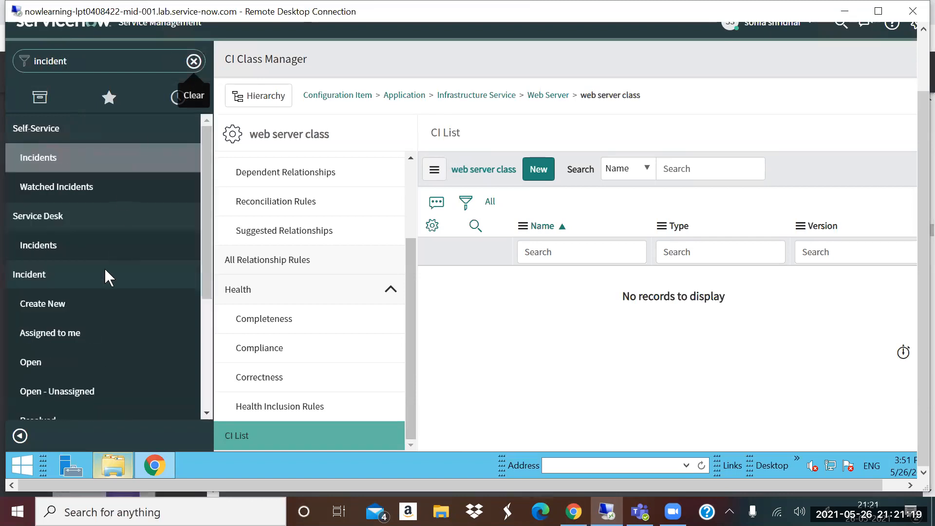
{"action": "left_click", "coordinate": [59, 360]}
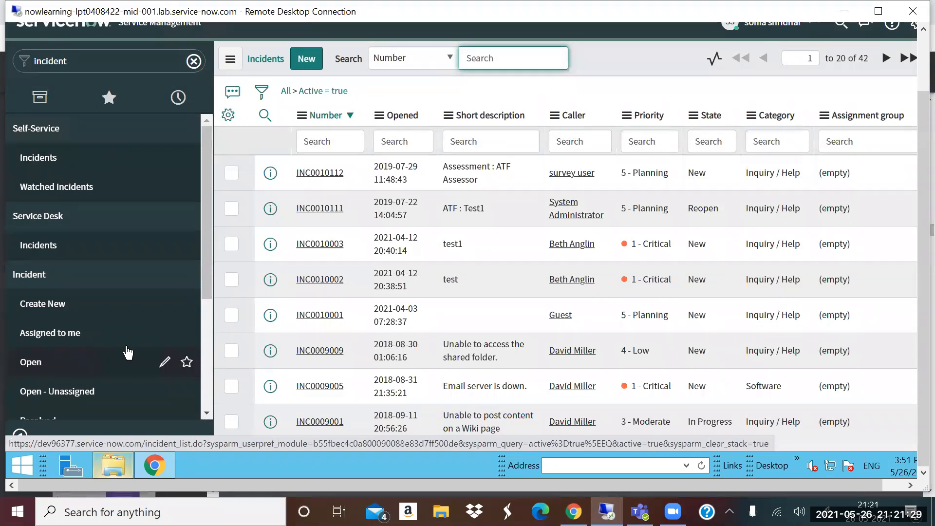
- Set the configuration item of the incident "ATF : Test1" to DatabaseServer1 and preview that server's record
{"action": "left_click", "coordinate": [322, 212]}
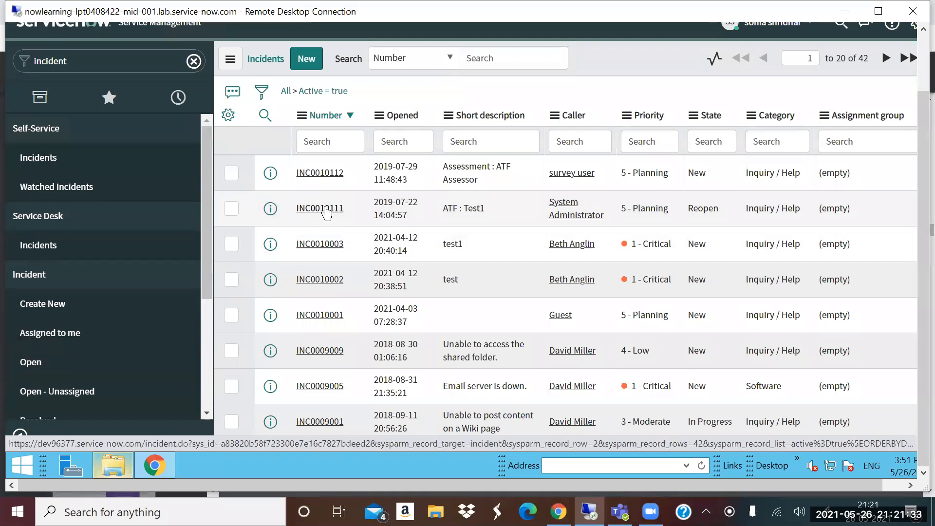
{"action": "left_click", "coordinate": [326, 212]}
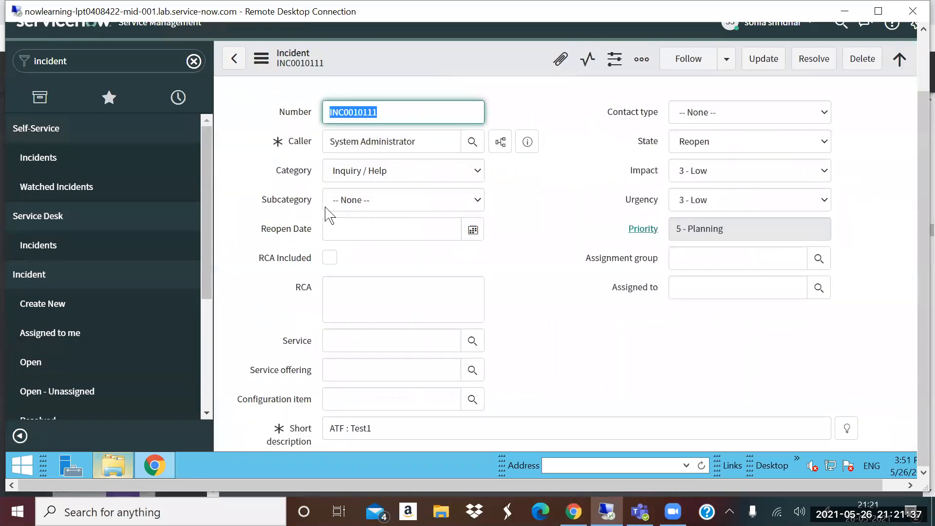
{"action": "left_click", "coordinate": [409, 396]}
{"action": "type", "text": "datab"}
{"action": "left_click", "coordinate": [364, 432]}
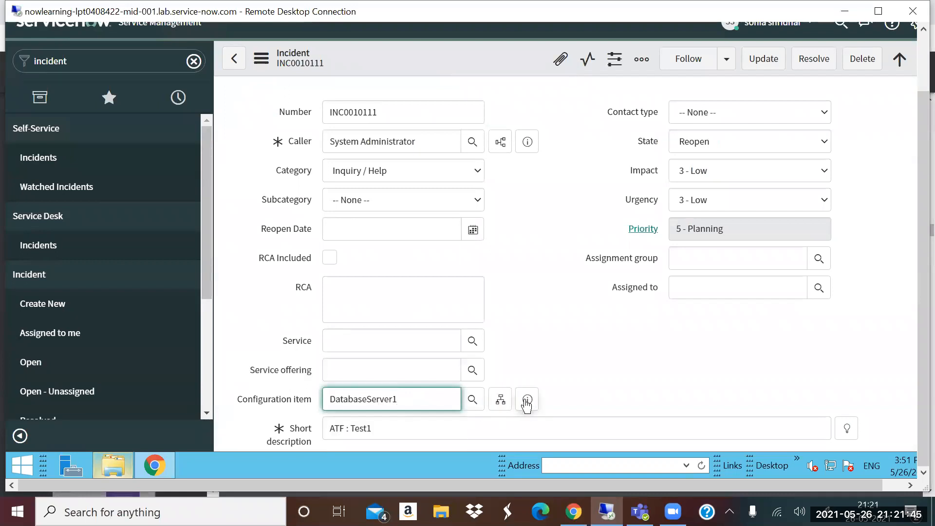
{"action": "left_click", "coordinate": [527, 401]}
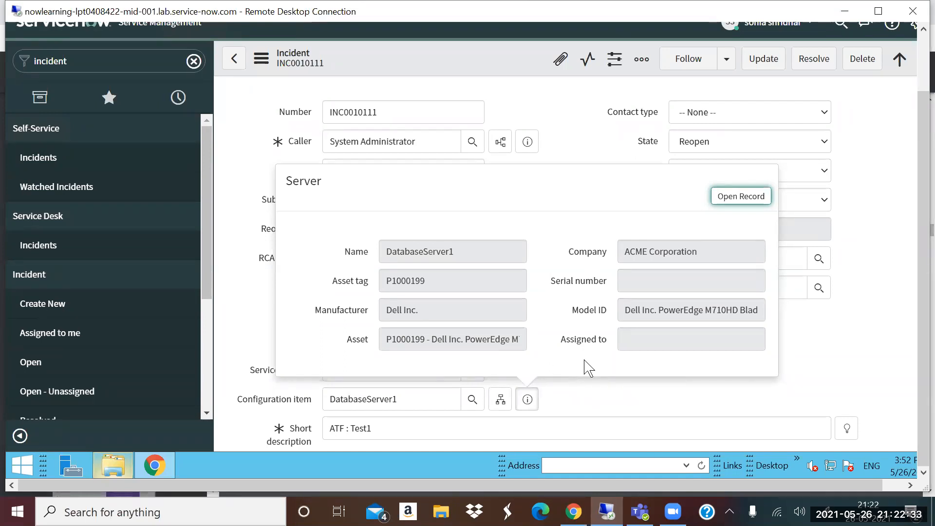
- Switch to the QBrainX-Webinar-CMDB,Discovery.pdf presentation in Chrome and go to page 14, "Data Population in CMDB"
{"action": "left_click", "coordinate": [574, 511]}
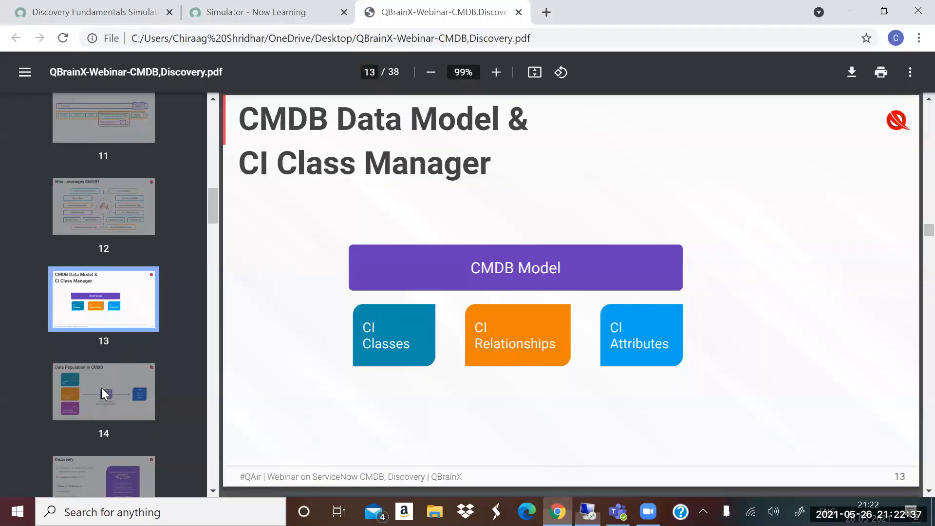
{"action": "left_click", "coordinate": [102, 387]}
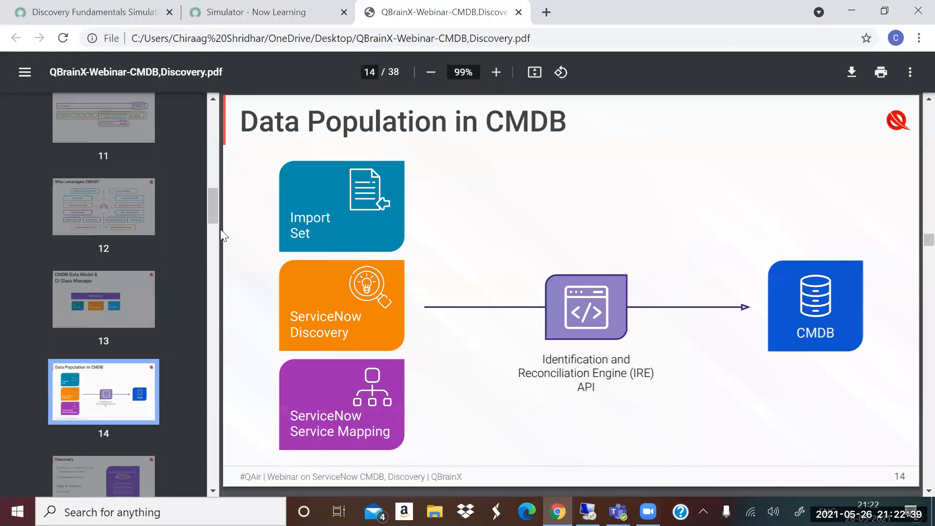
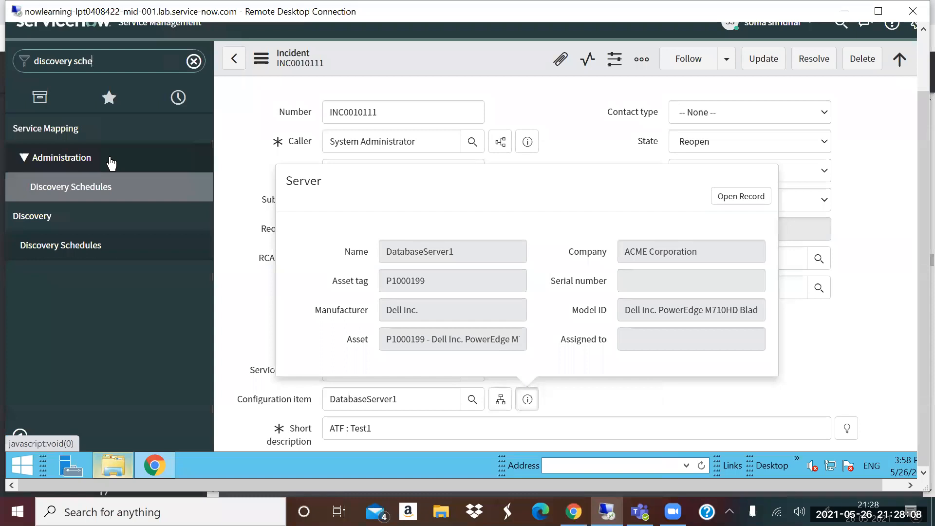
- Filter the navigator by "mid server", leave the incident without saving, and check the status and validation of MID1 in the MID Servers list
{"action": "left_click", "coordinate": [194, 63]}
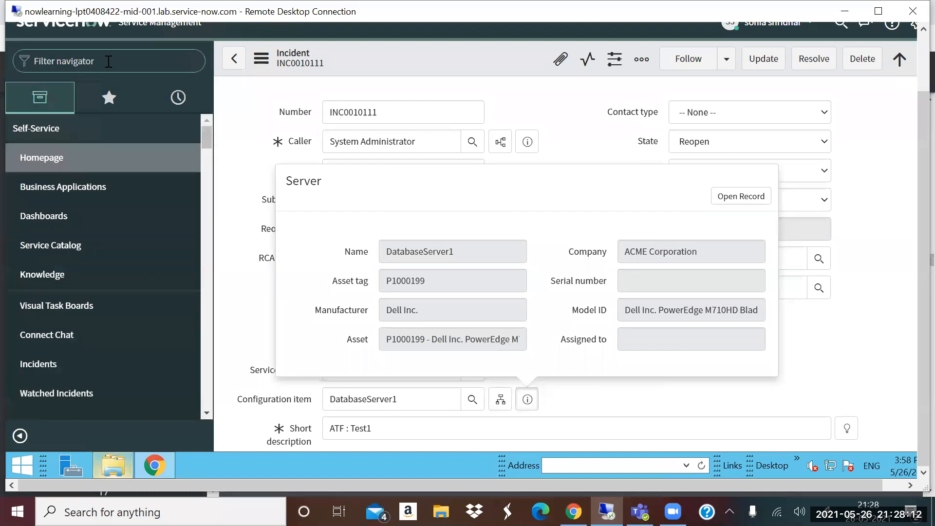
{"action": "type", "text": "mid server"}
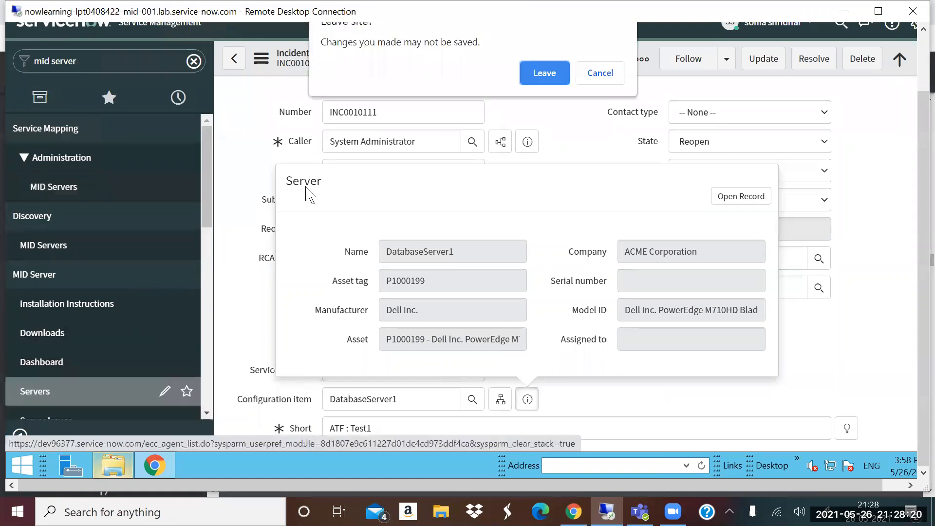
{"action": "left_click", "coordinate": [538, 74]}
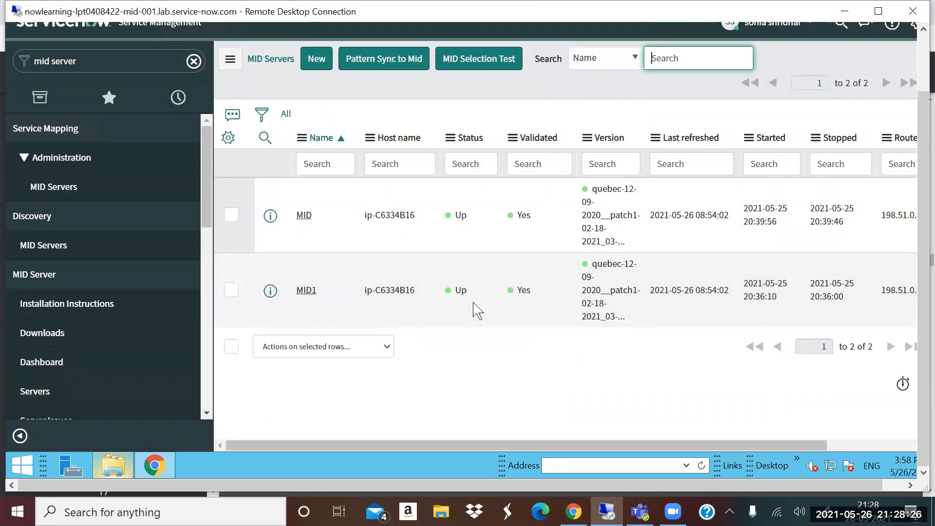
{"action": "left_click_drag", "start_coordinate": [445, 299], "coordinate": [547, 309]}
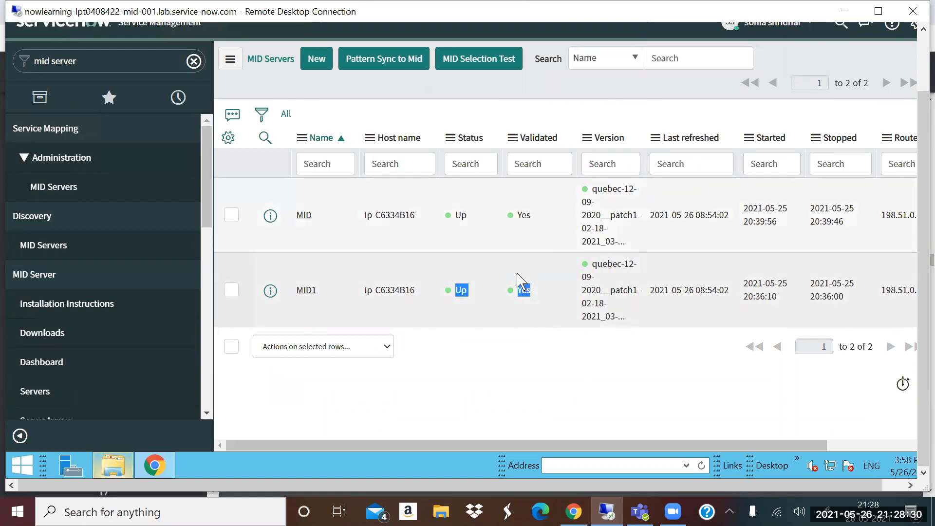
- Filter the navigator by "behavior" and open the Discovery Behaviors list
{"action": "left_click", "coordinate": [117, 58]}
{"action": "key", "text": "ctrl+a"}
{"action": "key", "text": "BackSpace"}
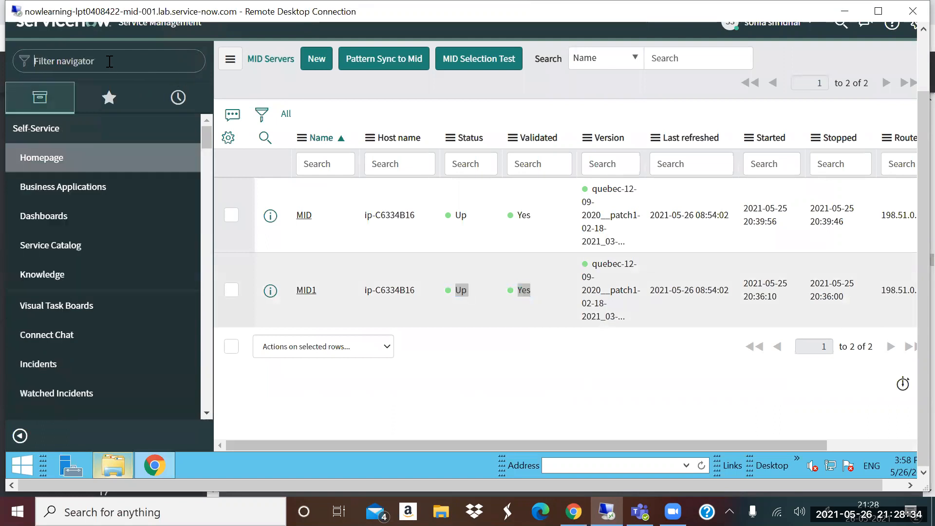
{"action": "type", "text": "beh"}
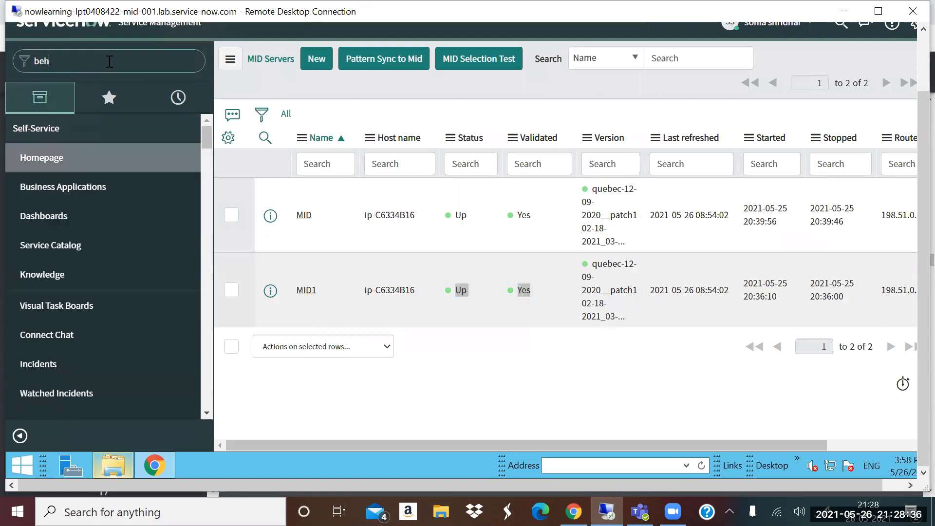
{"action": "type", "text": "avior"}
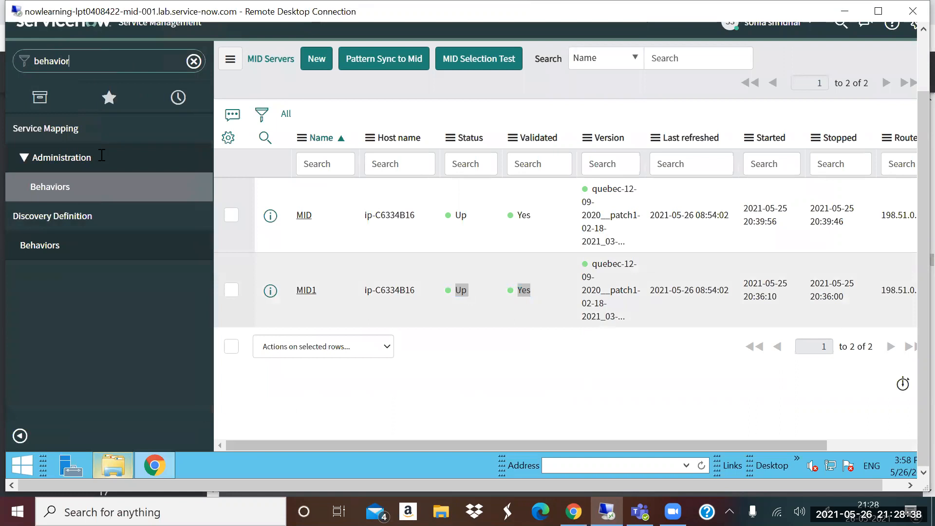
{"action": "left_click", "coordinate": [68, 252]}
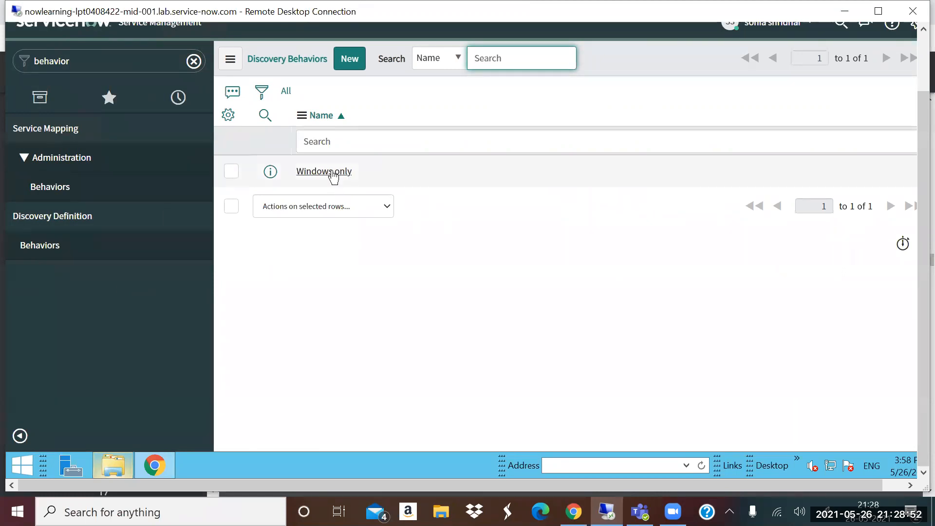
- Open the "Windows only" discovery behavior and examine its phase, MID server and functionality definition
{"action": "left_click", "coordinate": [331, 173]}
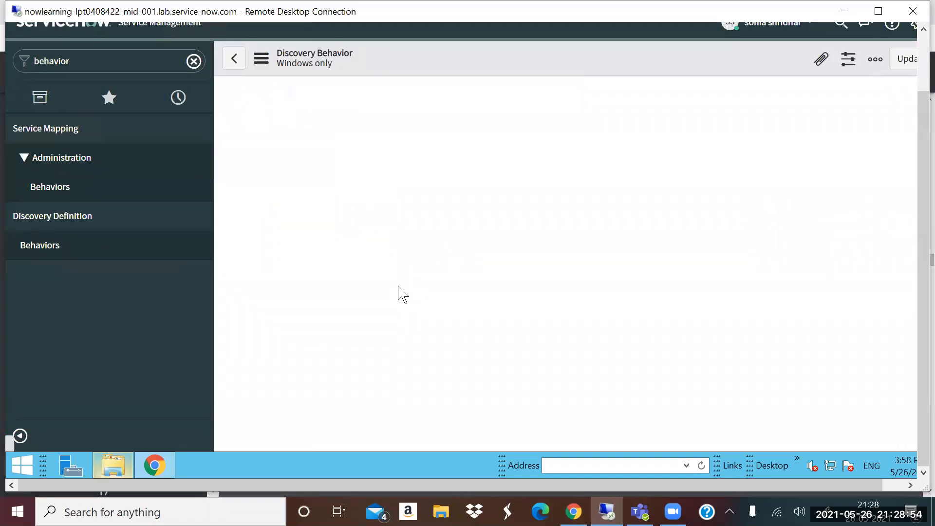
{"action": "left_click_drag", "start_coordinate": [382, 328], "coordinate": [432, 327]}
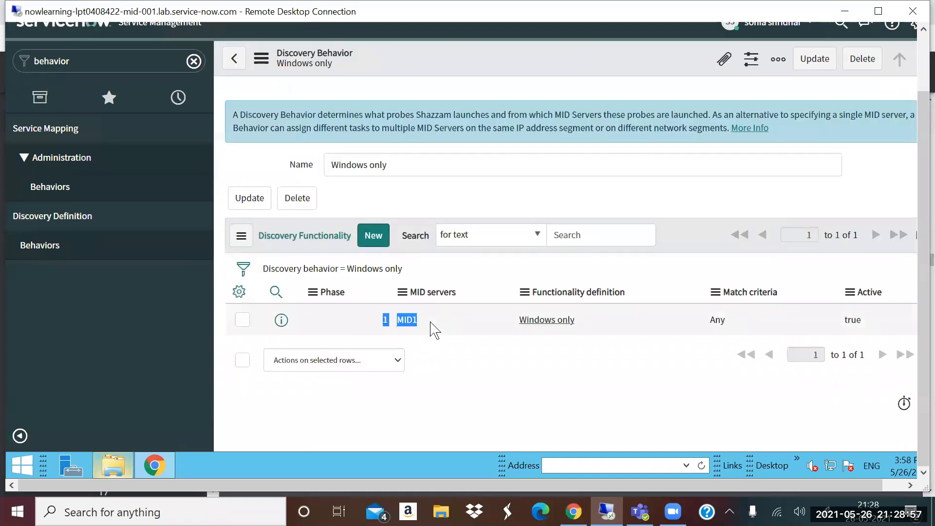
{"action": "triple_click", "coordinate": [514, 330]}
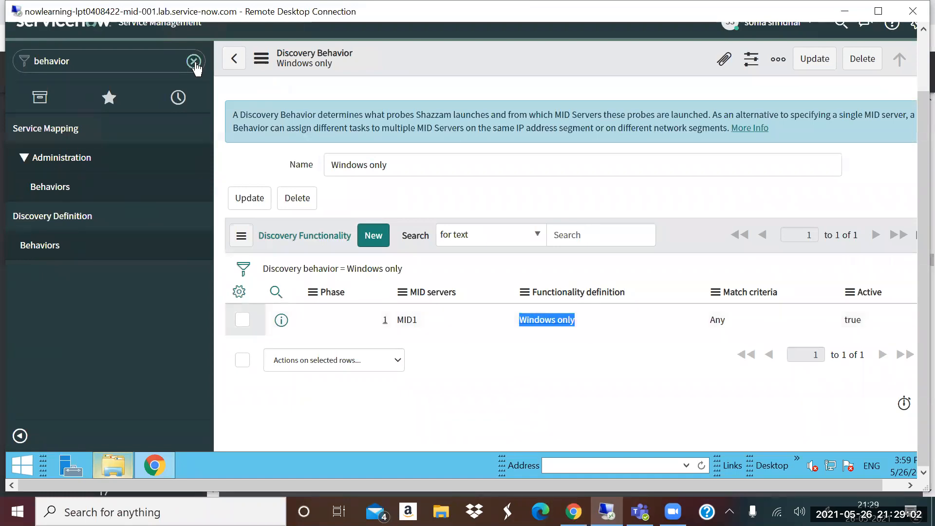
- Filter the navigator by "credential" and open the Windows Servers record from the Discovery credentials
{"action": "left_click", "coordinate": [63, 67]}
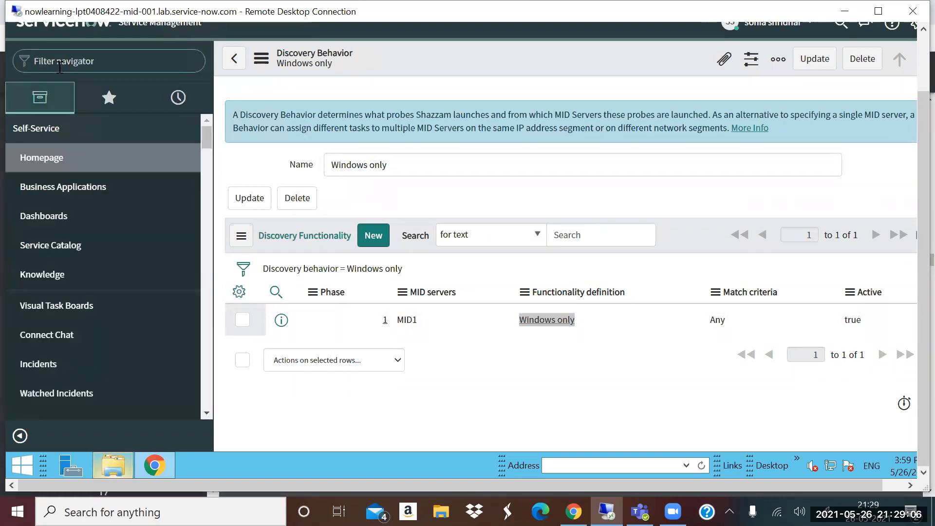
{"action": "type", "text": "credebn"}
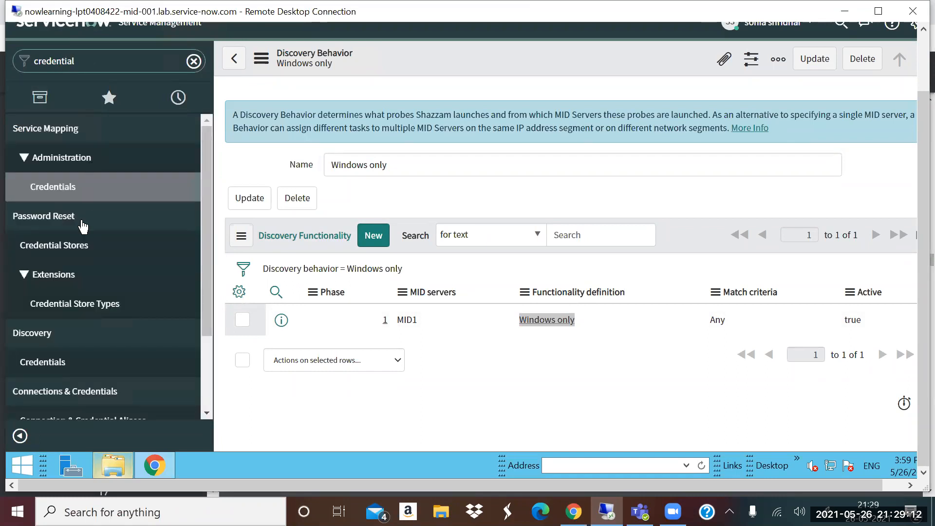
{"action": "left_click", "coordinate": [55, 362]}
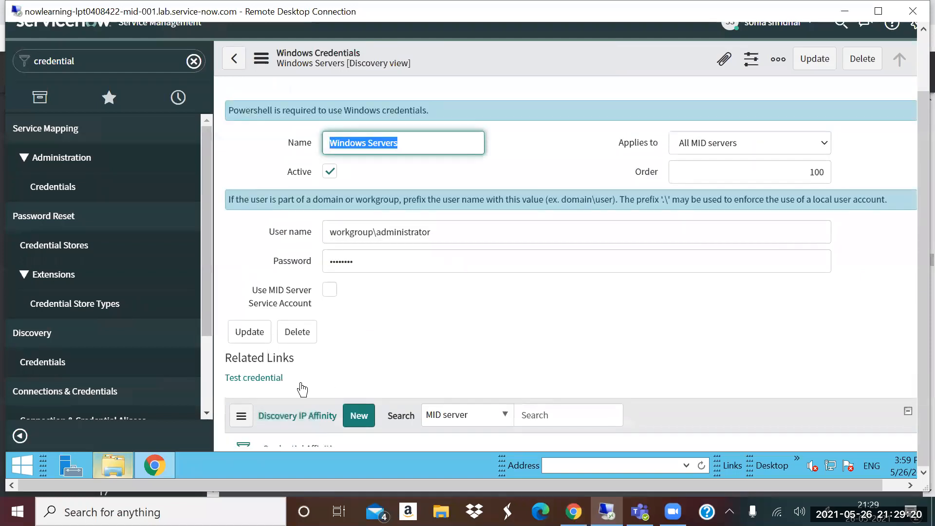
- Test the Windows Servers credential against target 198.51.100.176 on port 135 using MID server MID
{"action": "left_click", "coordinate": [255, 378]}
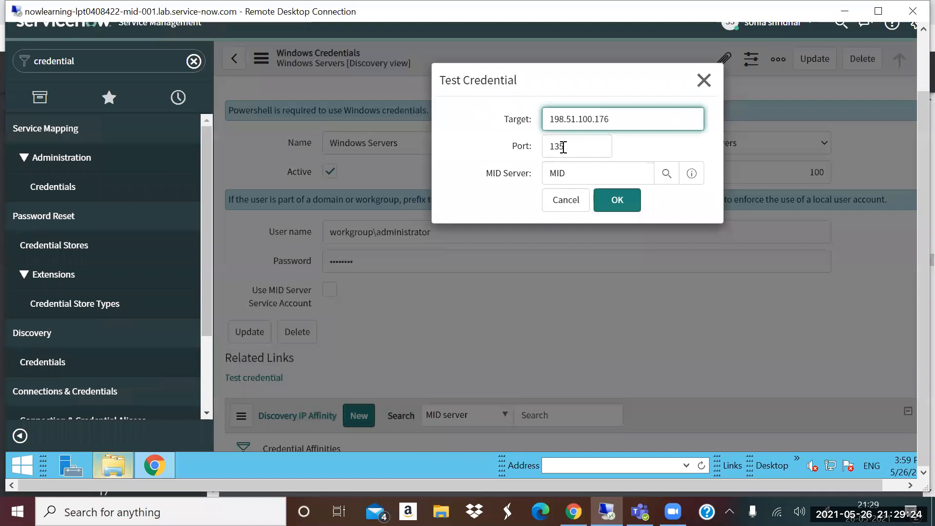
{"action": "double_click", "coordinate": [580, 146]}
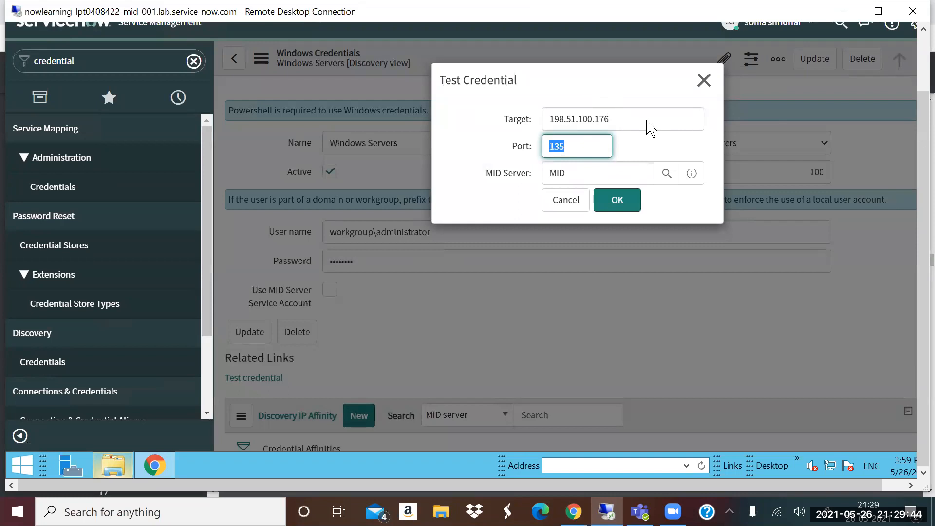
{"action": "left_click", "coordinate": [613, 197]}
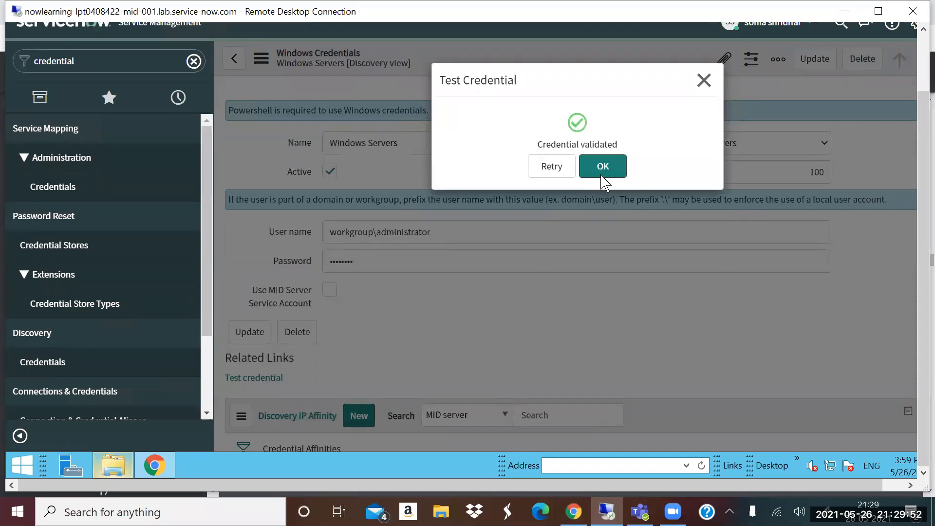
{"action": "left_click", "coordinate": [602, 168]}
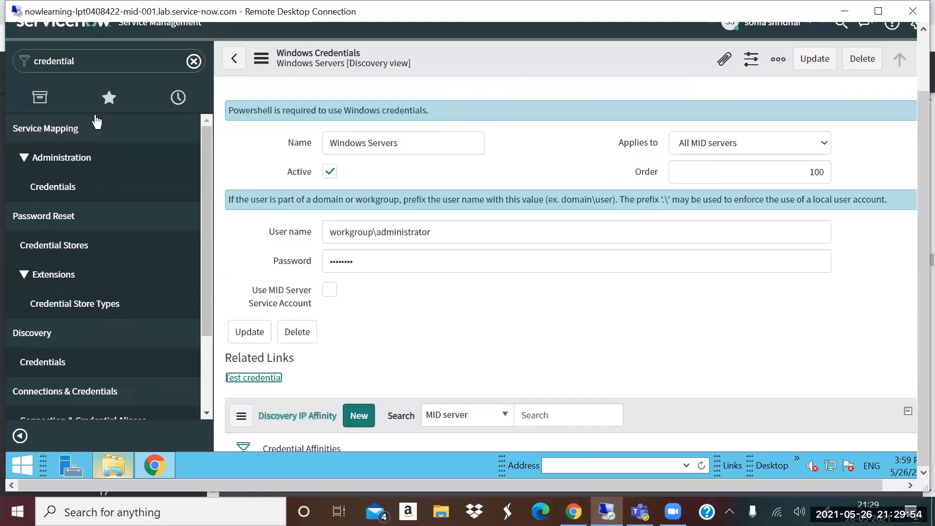
- Filter the navigator by "schedules" and open the Discovery Schedules list
{"action": "key", "text": "ctrl+a"}
{"action": "key", "text": "BackSpace"}
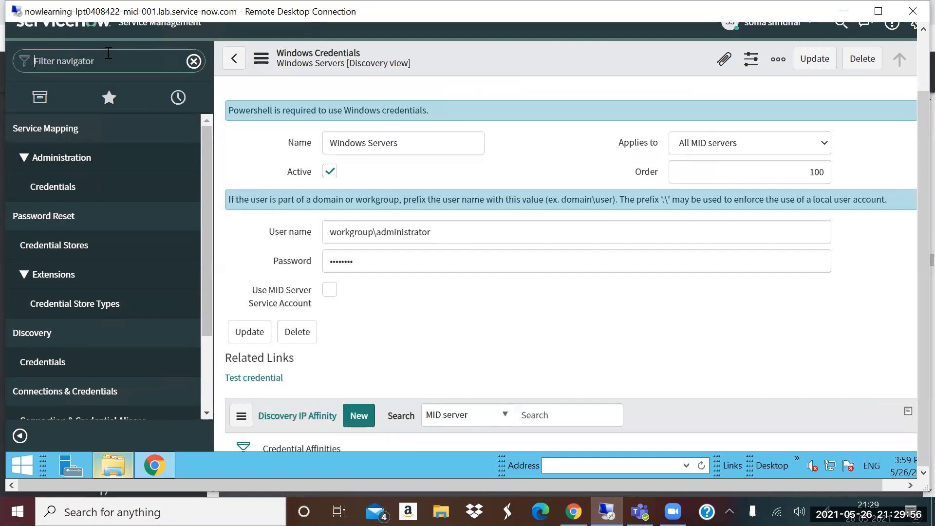
{"action": "type", "text": "schedules"}
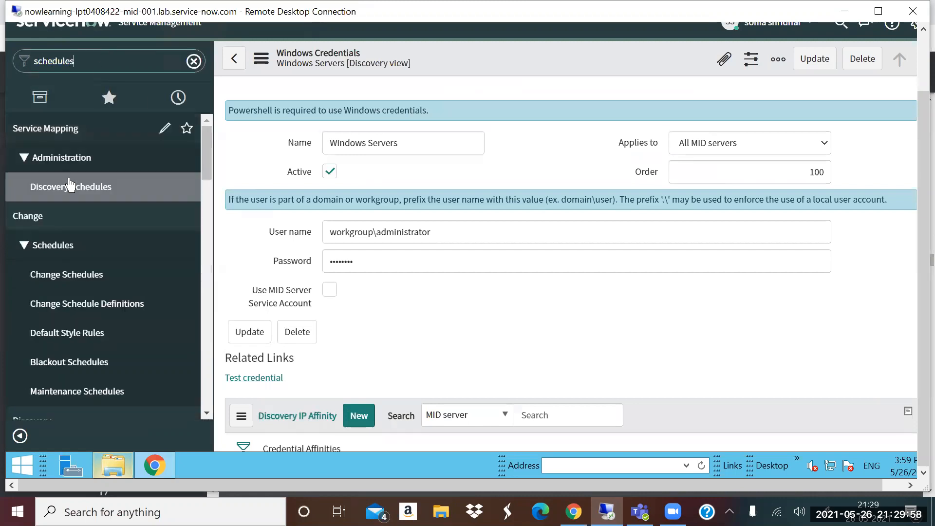
{"action": "scroll", "coordinate": [75, 250], "scroll_direction": "down", "scroll_amount": 5}
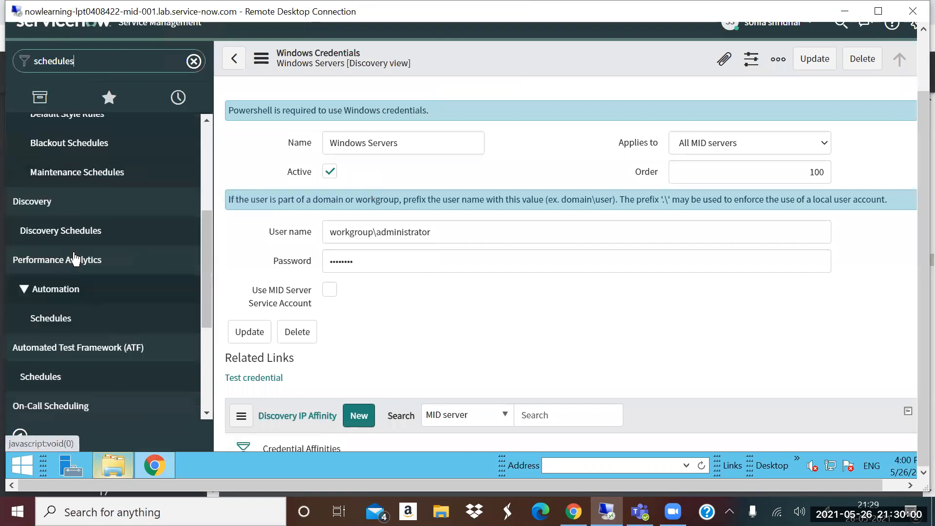
{"action": "left_click", "coordinate": [74, 241]}
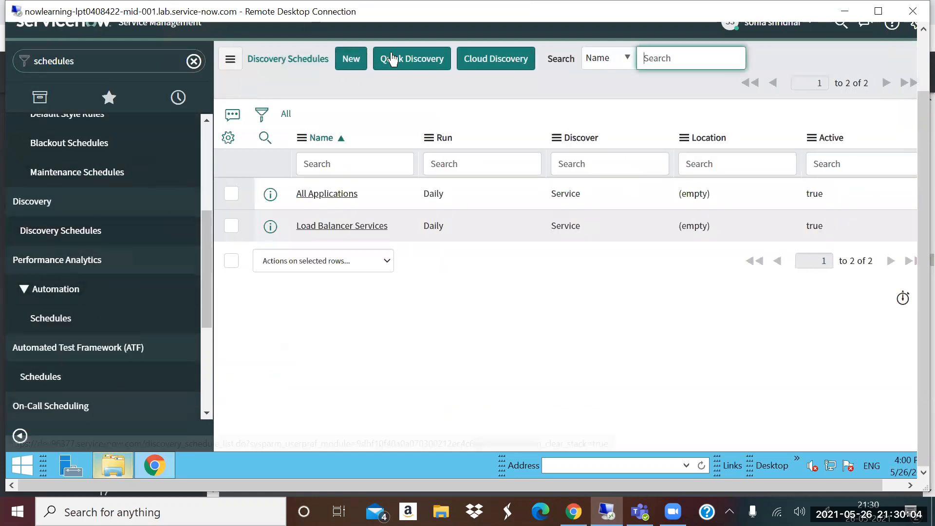
- Run a Quick Discovery on target IP 198.51.100.176 with the MID server MID
{"action": "left_click", "coordinate": [416, 85]}
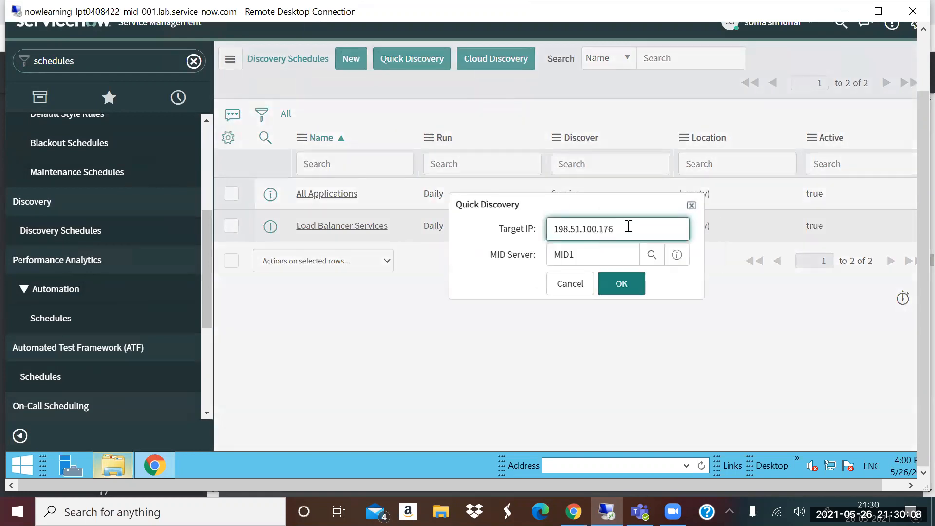
{"action": "double_click", "coordinate": [628, 226]}
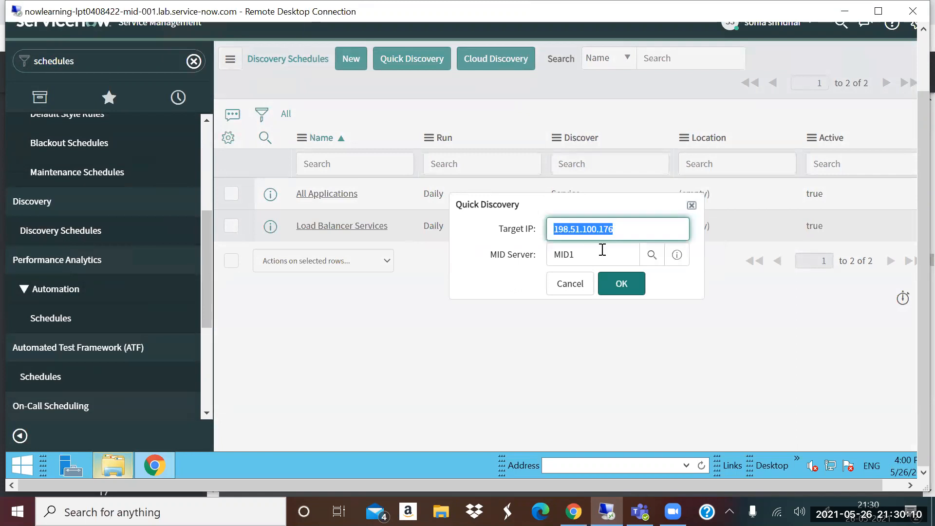
{"action": "left_click", "coordinate": [603, 249]}
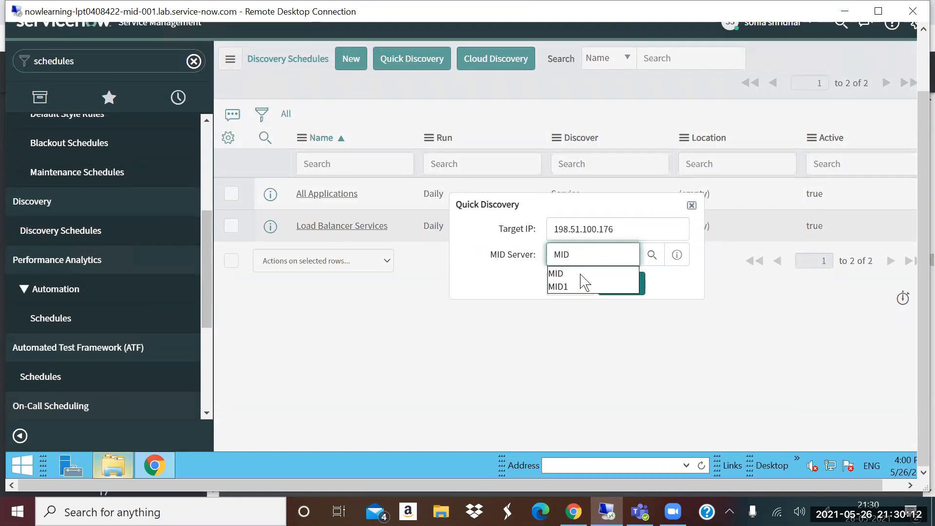
{"action": "left_click", "coordinate": [620, 274]}
{"action": "left_click", "coordinate": [628, 288]}
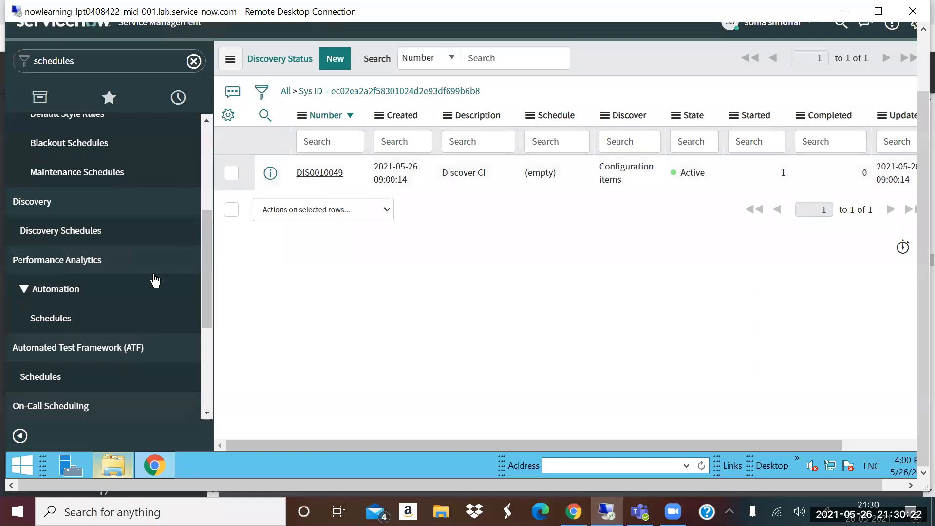
- Return to the Discovery Schedules list and try to create a new discovery schedule
{"action": "left_click", "coordinate": [94, 232]}
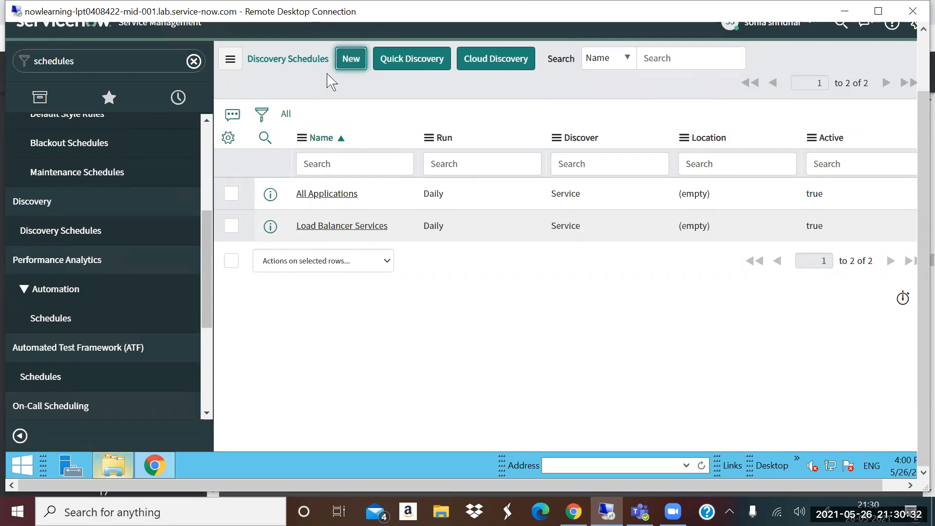
{"action": "left_click", "coordinate": [349, 64]}
{"action": "right_click", "coordinate": [350, 65]}
{"action": "left_click", "coordinate": [353, 69]}
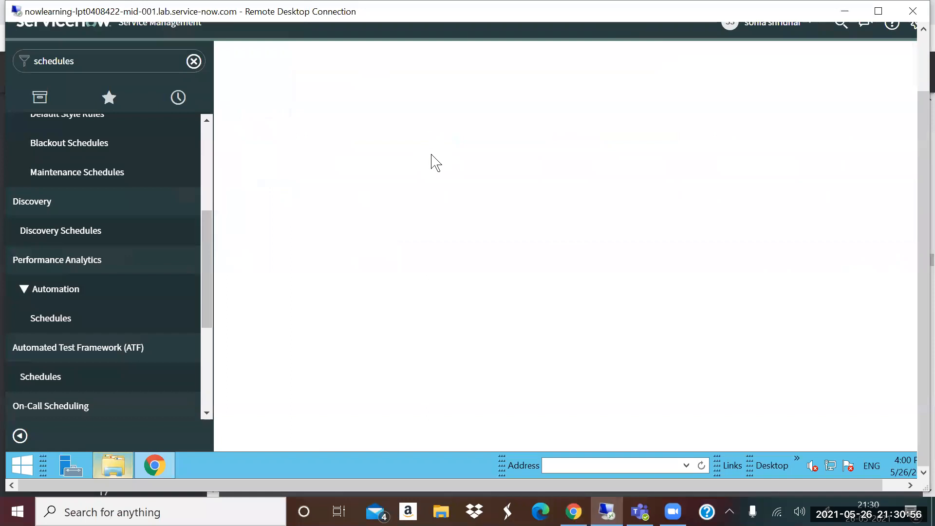
{"action": "left_click", "coordinate": [922, 58]}
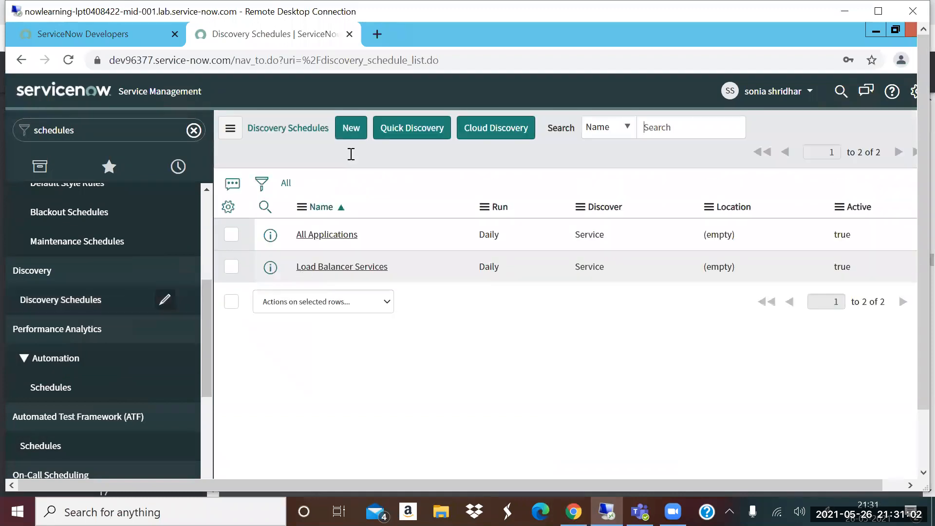
{"action": "left_click", "coordinate": [353, 132]}
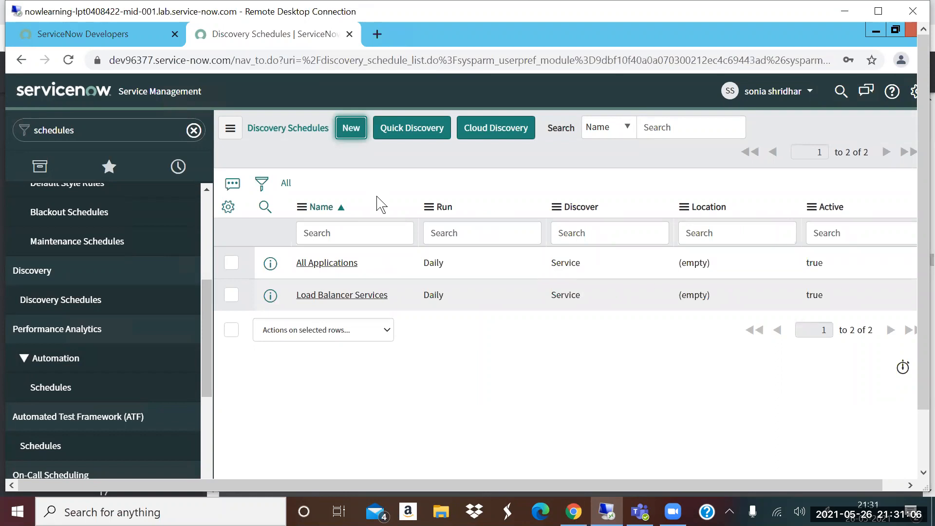
- Open the Load Balancer Services discovery schedule and review the choices for what it can discover
{"action": "left_click", "coordinate": [922, 461]}
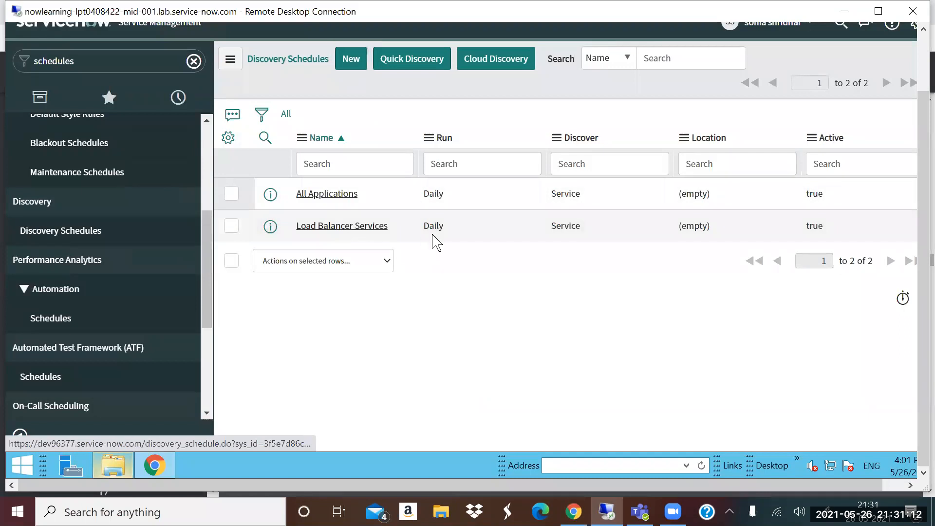
{"action": "right_click", "coordinate": [273, 227]}
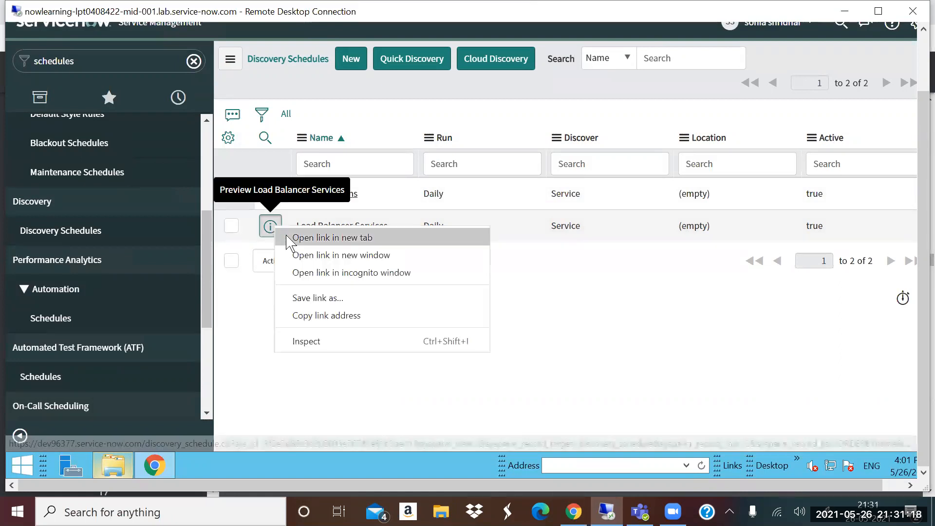
{"action": "left_click", "coordinate": [292, 238]}
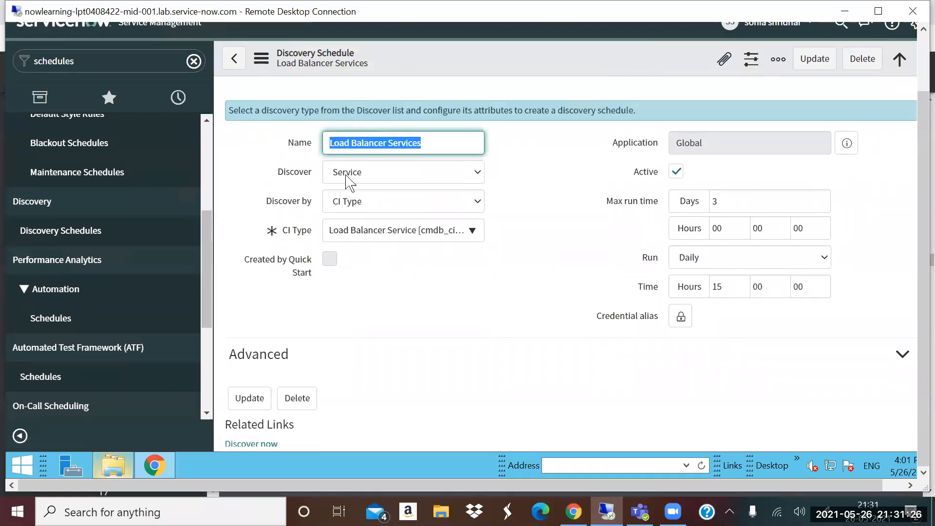
{"action": "left_click", "coordinate": [378, 179]}
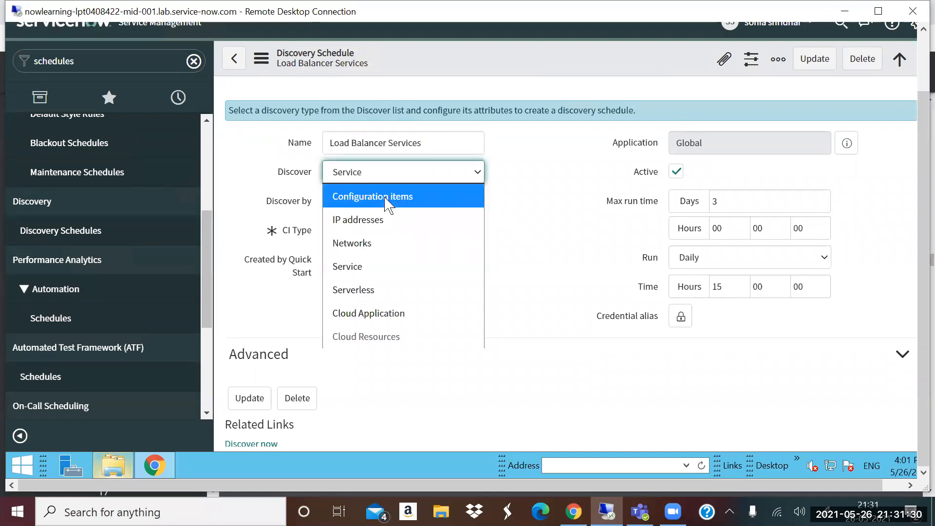
{"action": "left_click", "coordinate": [538, 200]}
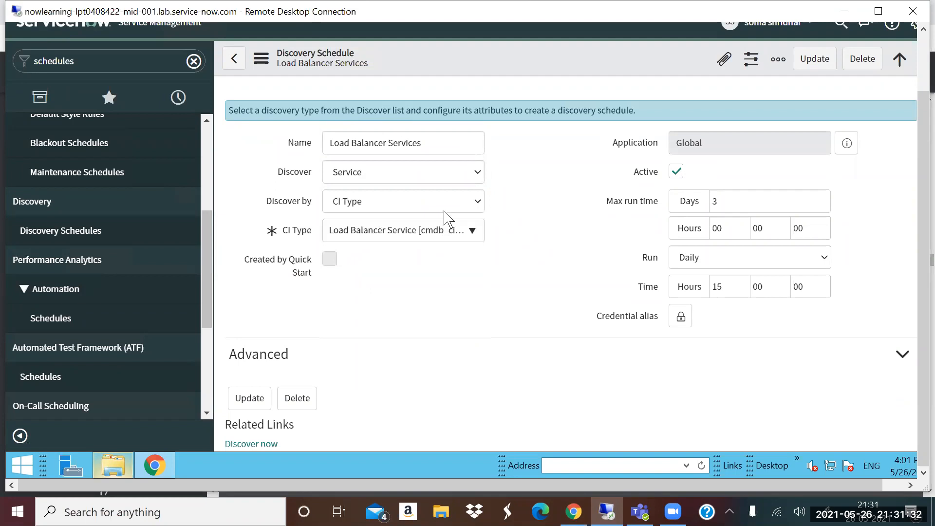
- Review the Discover by choices of the Load Balancer Services discovery schedule and leave the record
{"action": "left_click", "coordinate": [377, 203]}
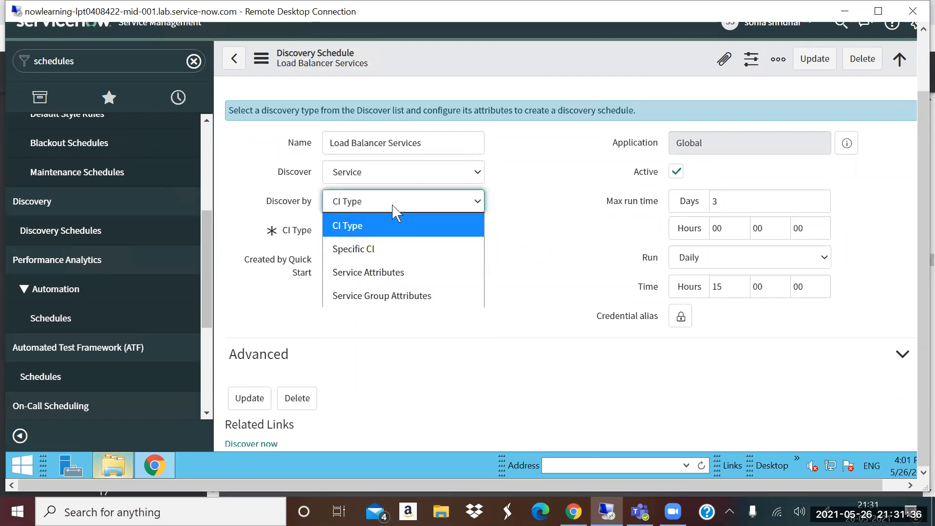
{"action": "left_click", "coordinate": [516, 238]}
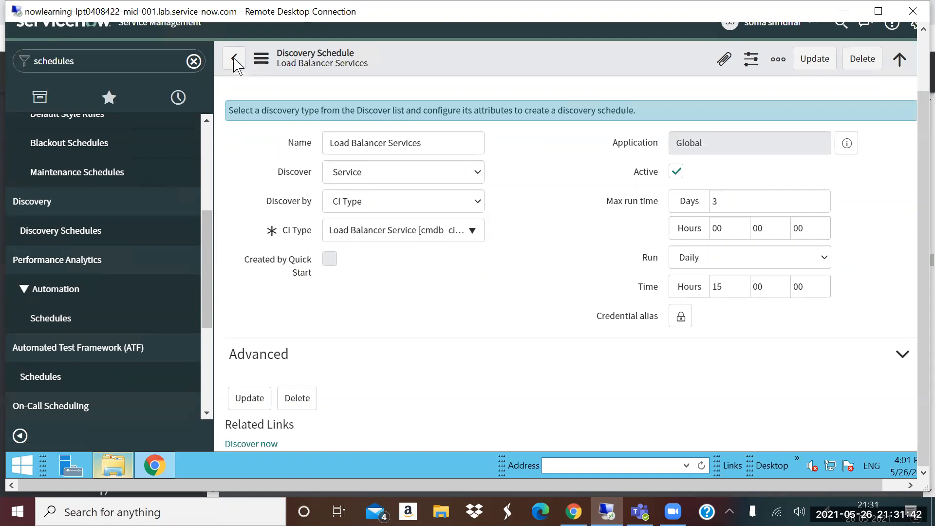
{"action": "left_click", "coordinate": [234, 58]}
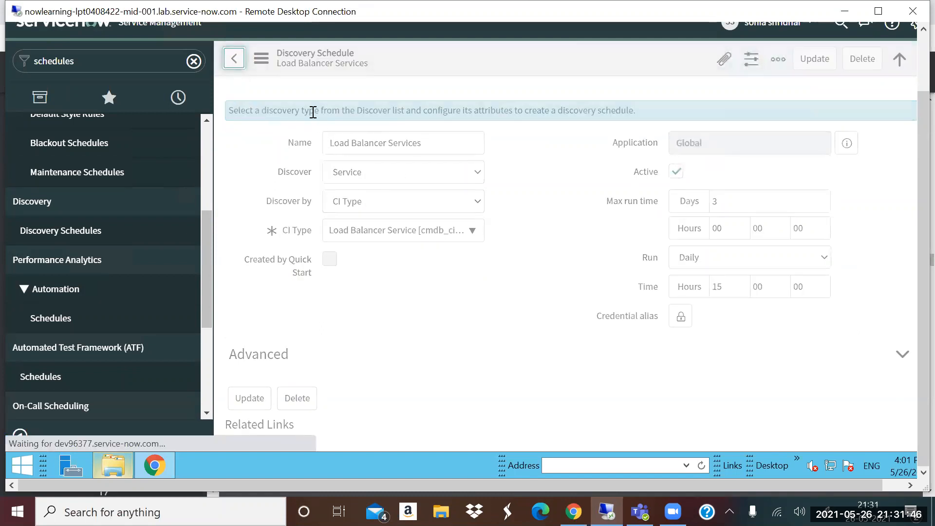
- Open a new Discovery Schedule record and review its MID Server selection method choices
{"action": "left_click", "coordinate": [235, 58]}
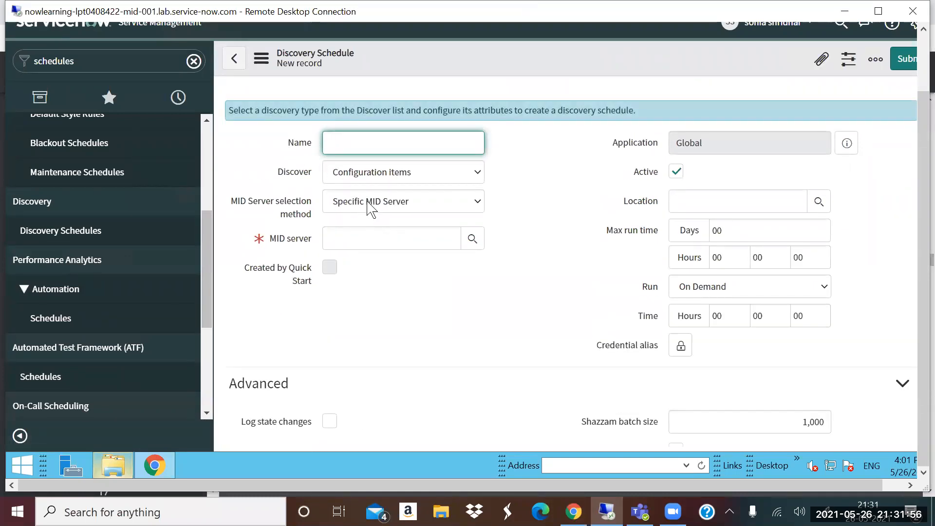
{"action": "left_click", "coordinate": [408, 206]}
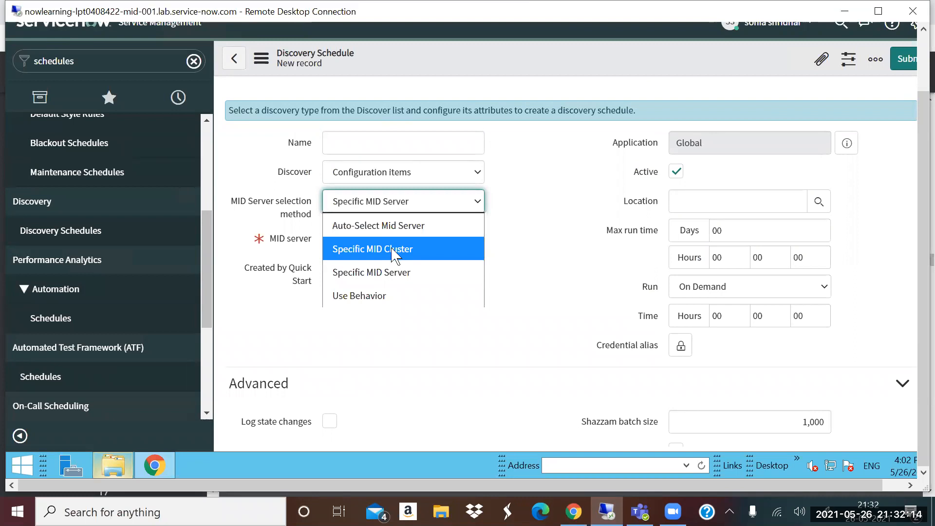
{"action": "left_click", "coordinate": [681, 209]}
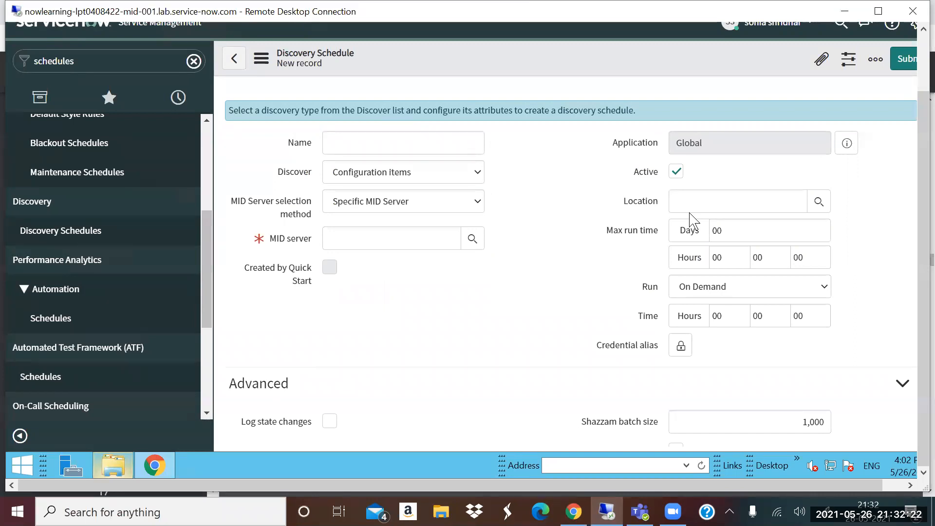
- Examine the new schedule's Advanced settings, including the SNMP version choices and the Shazzam batch size
{"action": "scroll", "coordinate": [324, 423], "scroll_direction": "down", "scroll_amount": 1}
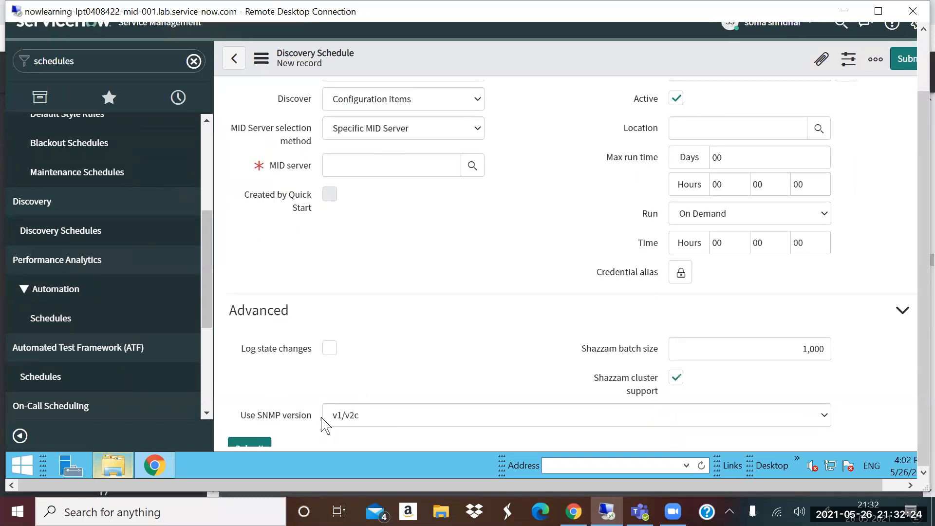
{"action": "mouse_move", "coordinate": [290, 361]}
{"action": "scroll", "coordinate": [328, 359], "scroll_direction": "down", "scroll_amount": 1}
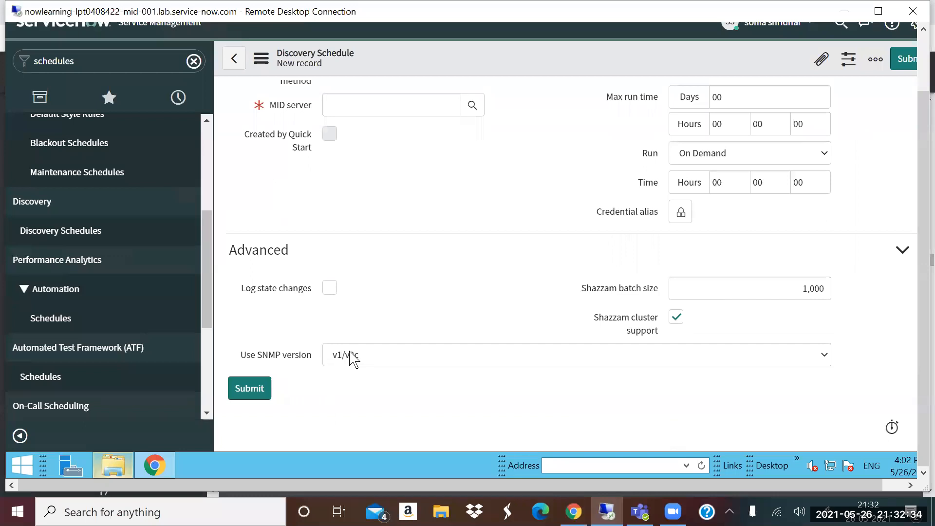
{"action": "left_click", "coordinate": [382, 366]}
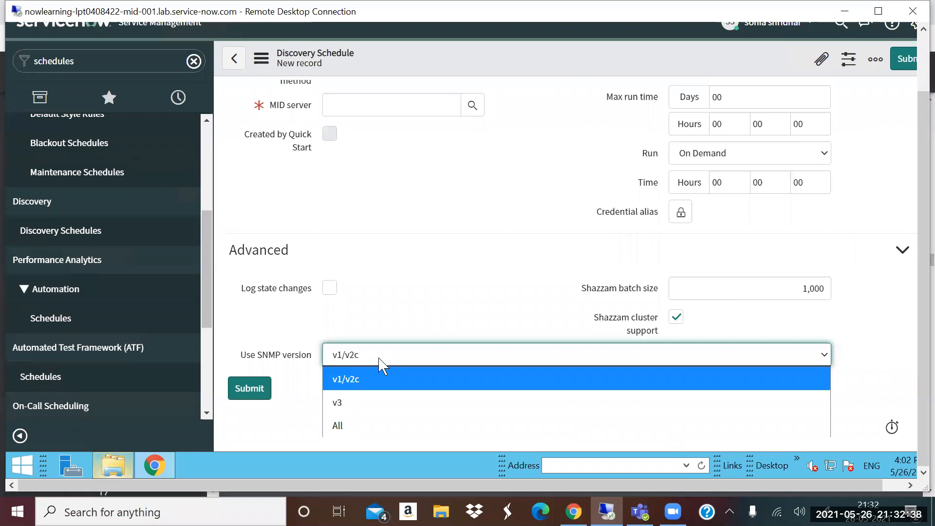
{"action": "left_click", "coordinate": [387, 320]}
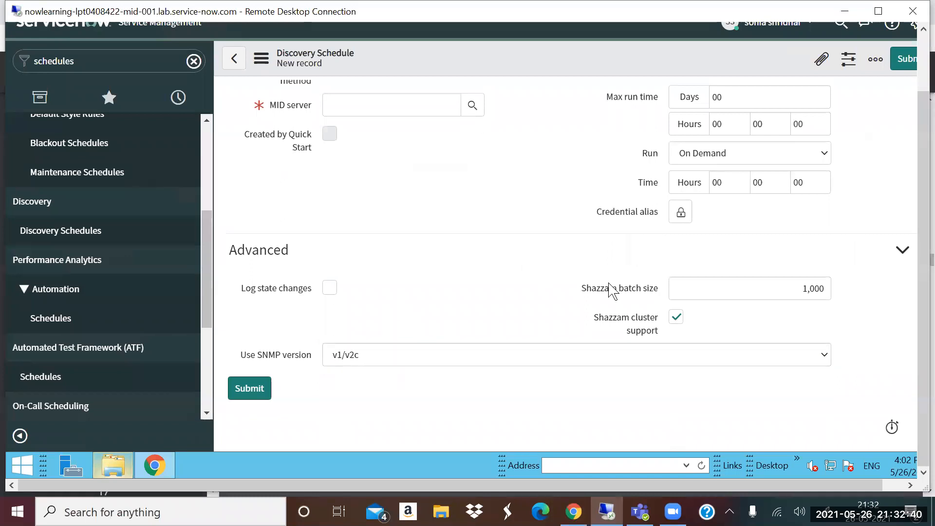
{"action": "left_click_drag", "start_coordinate": [576, 291], "coordinate": [657, 294]}
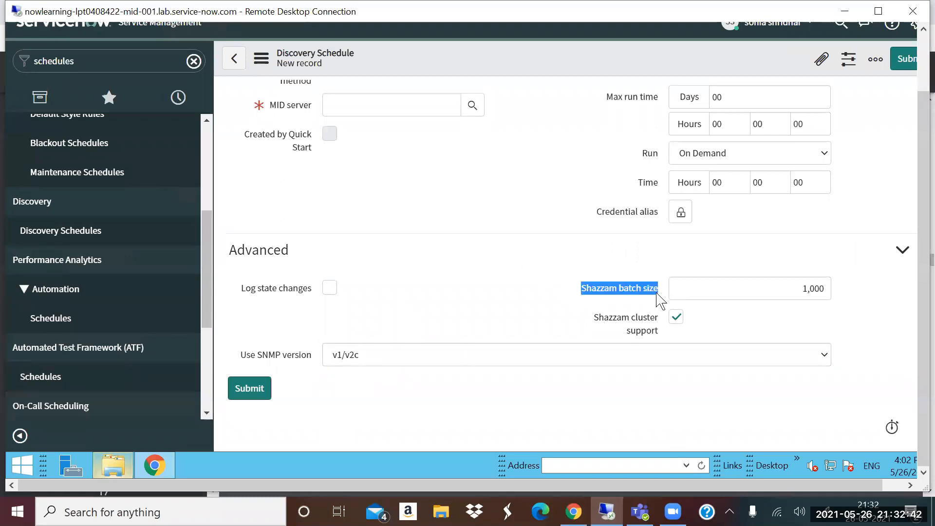
{"action": "double_click", "coordinate": [791, 286]}
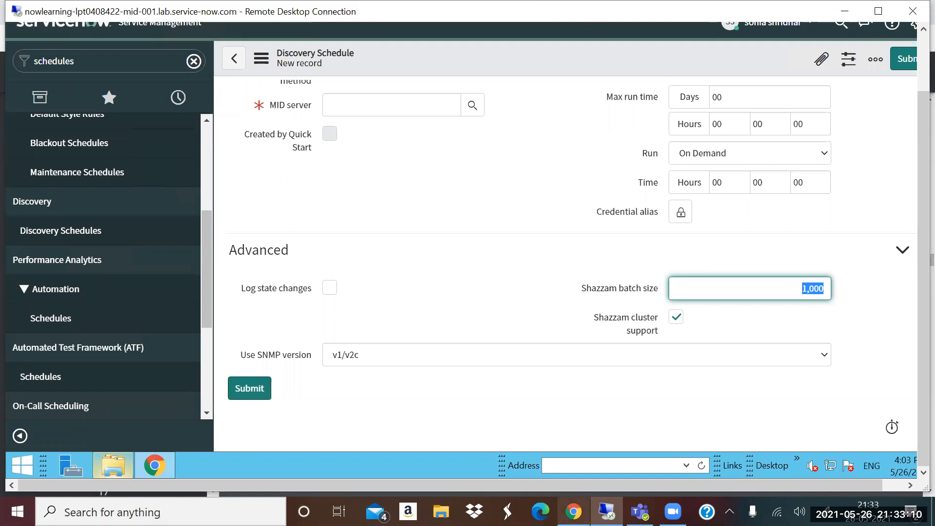
- Switch to the QBrainX-Webinar-CMDB,Discovery.pdf presentation in Chrome and go to page 17, Discovery Lifecycle
{"action": "left_click", "coordinate": [573, 511]}
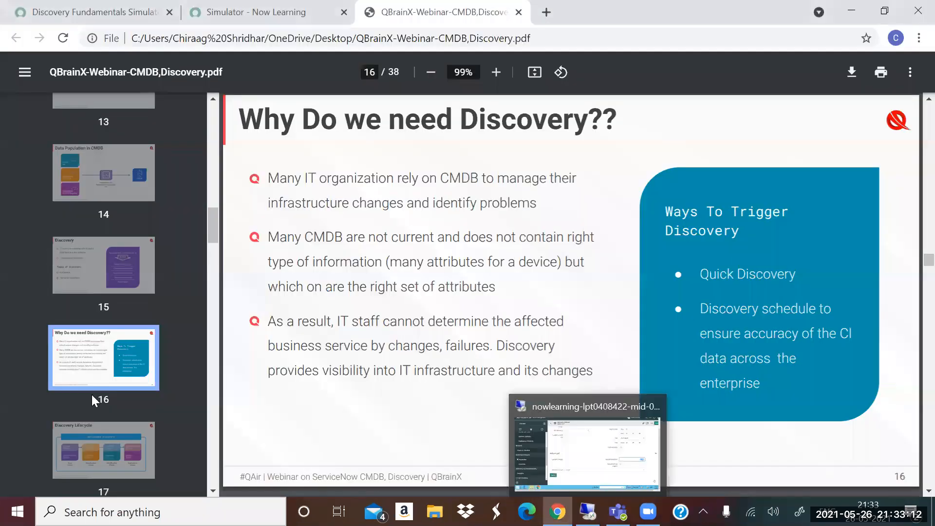
{"action": "scroll", "coordinate": [93, 366], "scroll_direction": "down", "scroll_amount": 1}
{"action": "left_click", "coordinate": [92, 358]}
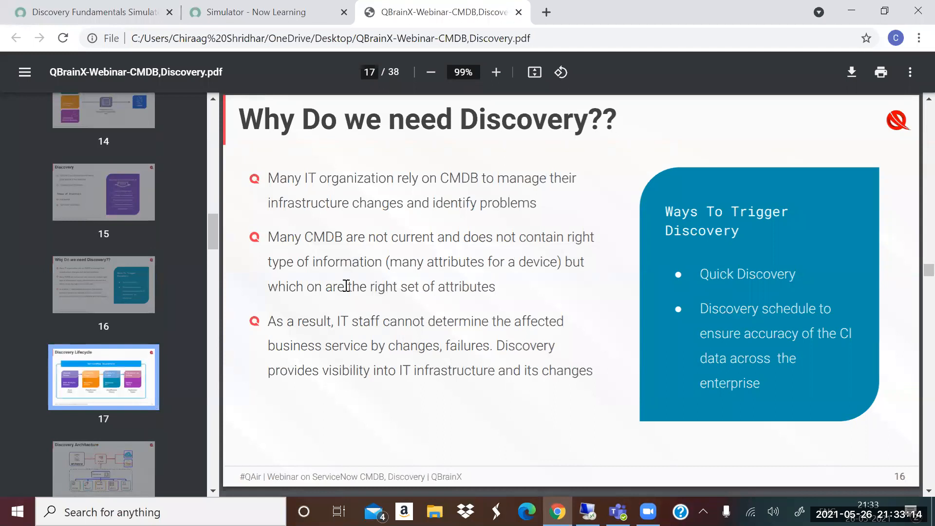
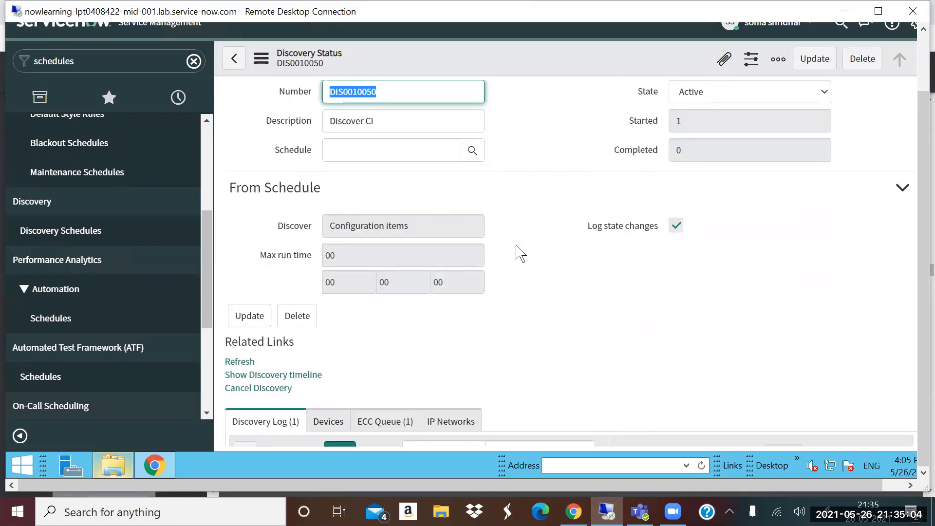
- Open the ECC Queue of the Discover CI discovery status, refresh the record, and review the Shazzam and WMI: Classify entries
{"action": "scroll", "coordinate": [387, 231], "scroll_direction": "down", "scroll_amount": 2}
{"action": "scroll", "coordinate": [386, 231], "scroll_direction": "down", "scroll_amount": 2}
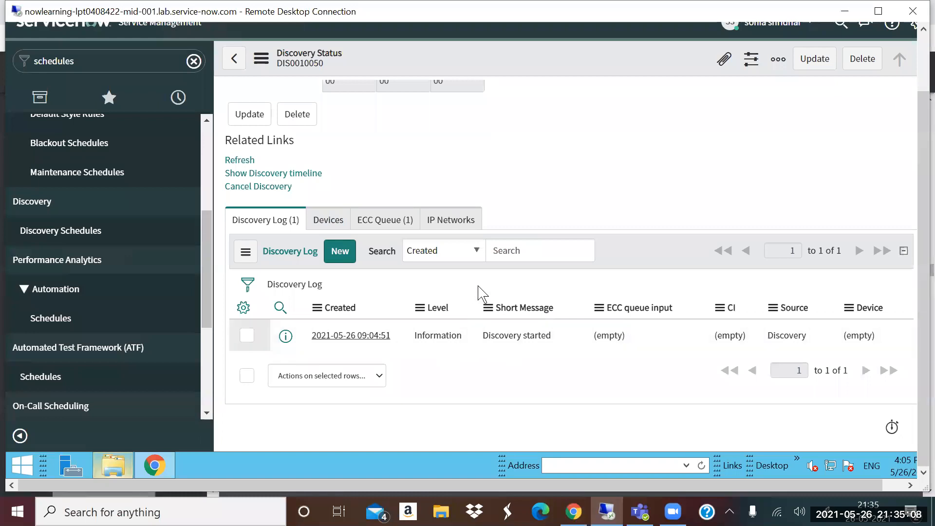
{"action": "left_click", "coordinate": [384, 223]}
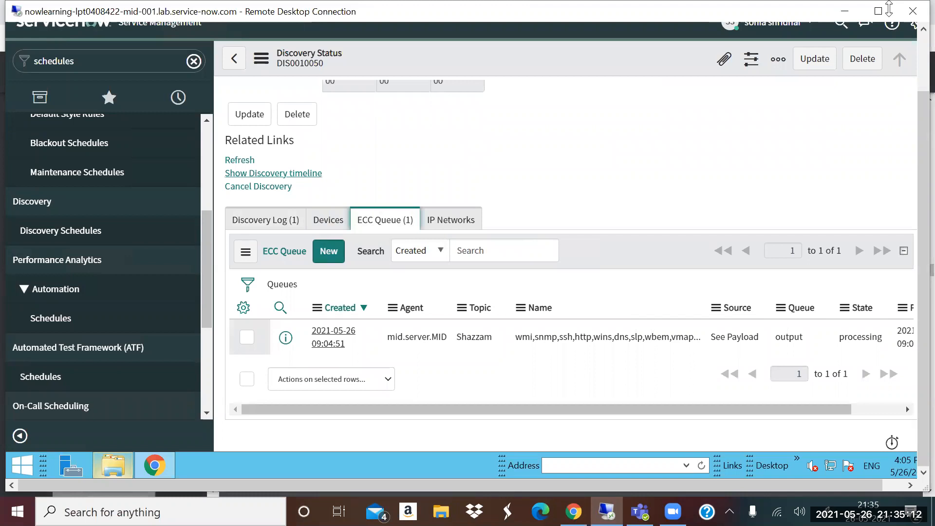
{"action": "left_click", "coordinate": [249, 160]}
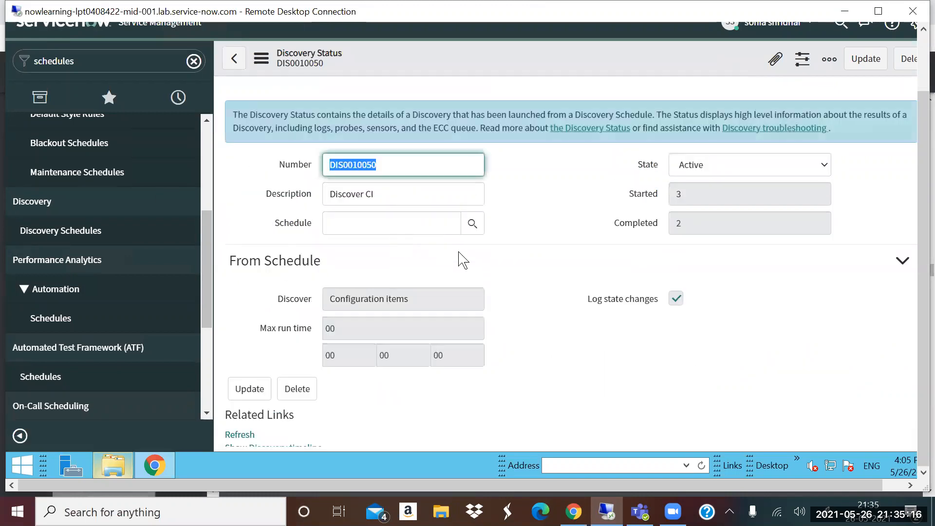
{"action": "scroll", "coordinate": [516, 355], "scroll_direction": "down", "scroll_amount": 9}
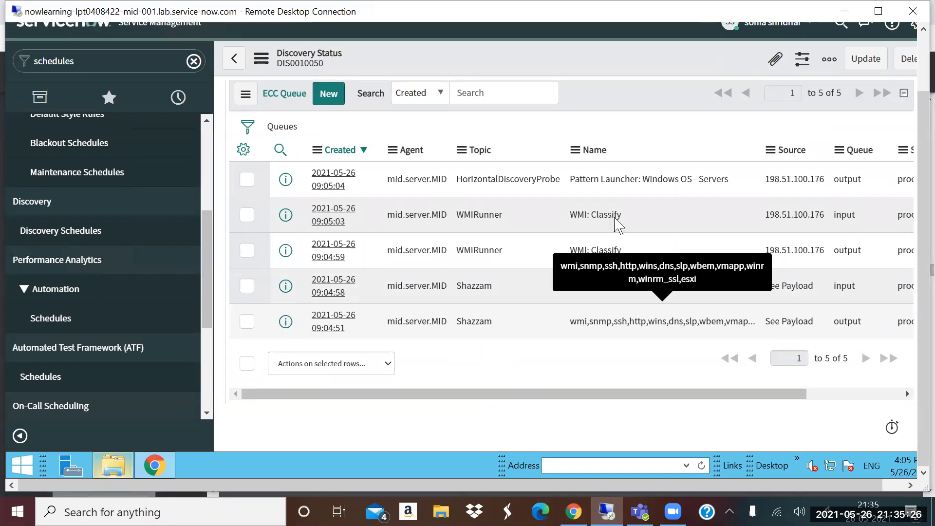
{"action": "triple_click", "coordinate": [547, 223]}
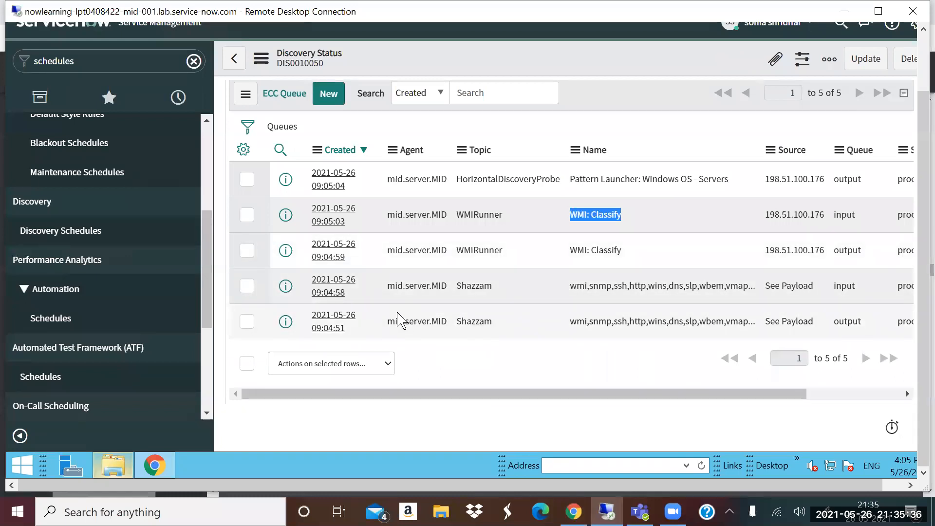
- Find CI Classification with the navigator filter "ci class", open its Windows list, and examine the Hyper-V Server entry and its table
{"action": "scroll", "coordinate": [395, 310], "scroll_direction": "up", "scroll_amount": 5}
{"action": "double_click", "coordinate": [96, 56]}
{"action": "type", "text": "ci class"}
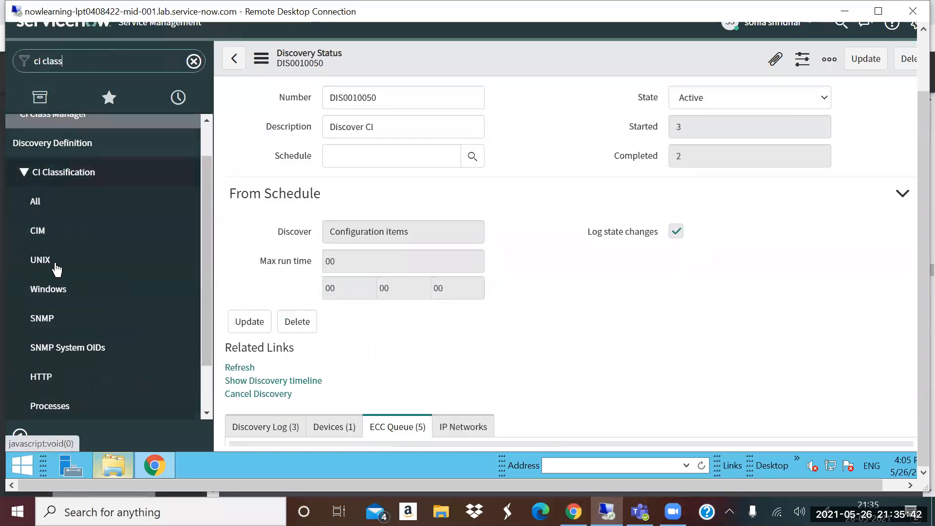
{"action": "left_click", "coordinate": [52, 291]}
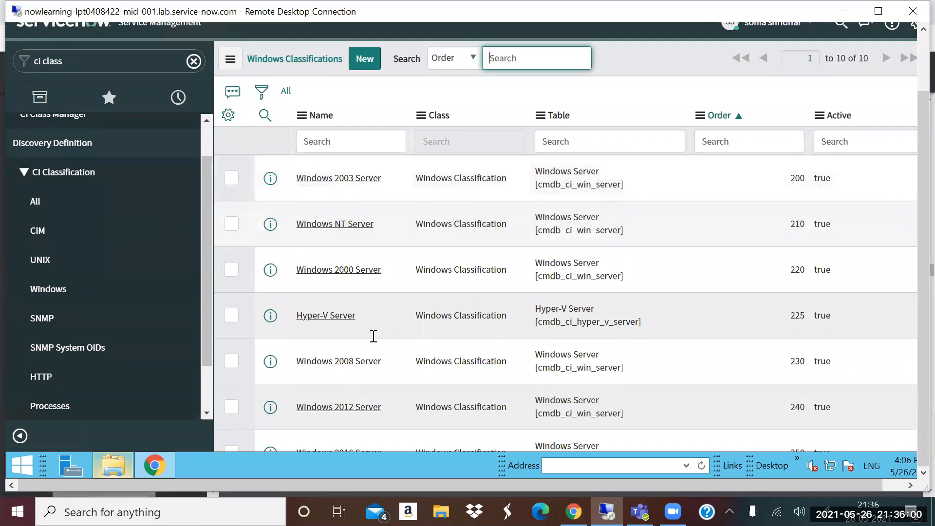
{"action": "left_click_drag", "start_coordinate": [313, 319], "coordinate": [366, 319]}
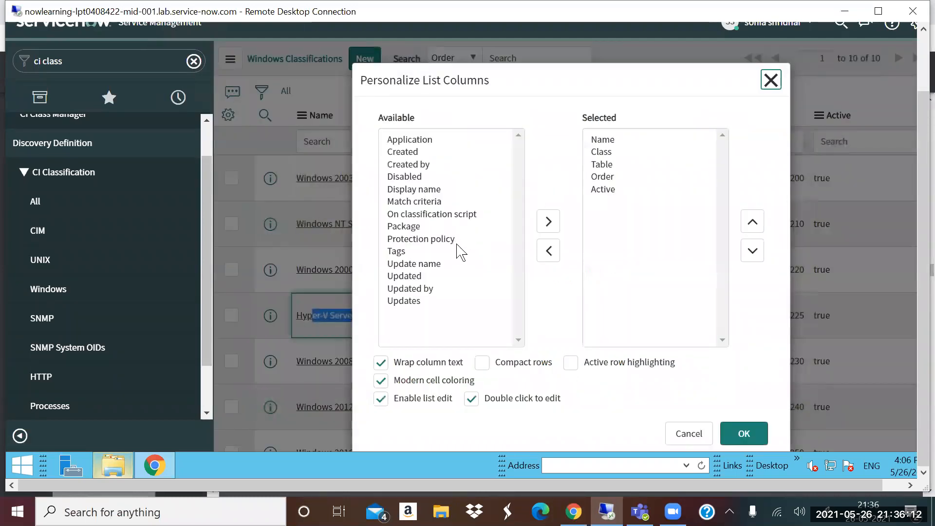
{"action": "left_click", "coordinate": [770, 79]}
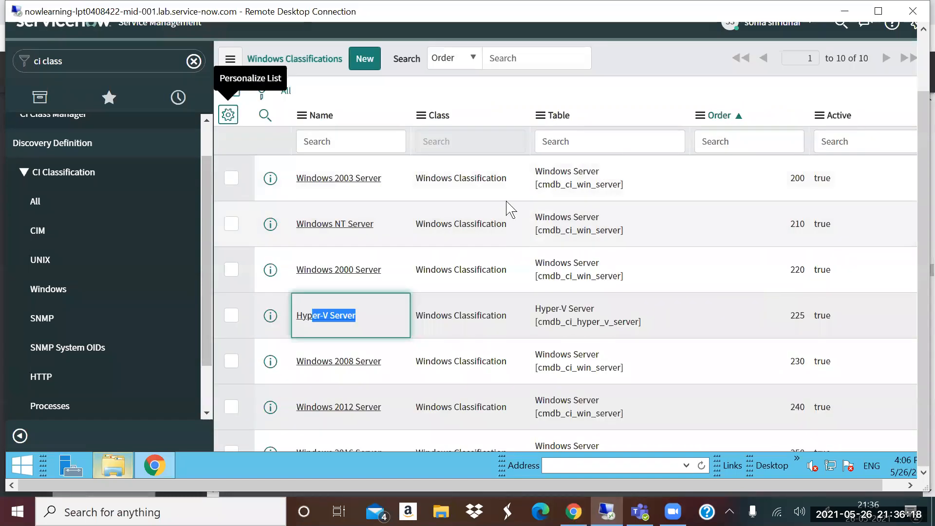
{"action": "triple_click", "coordinate": [609, 309]}
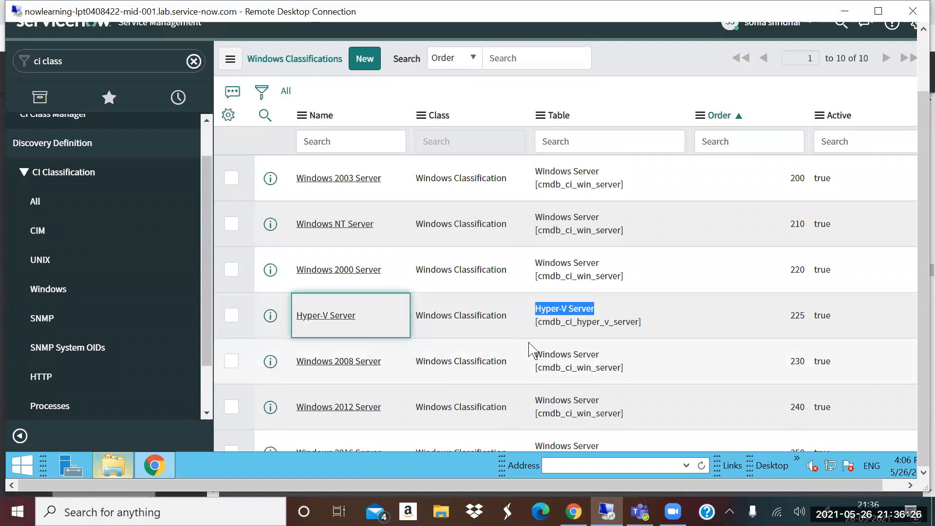
- Filter the Windows Classifications by the name "windows 2016" and open the Windows 2016 Server record
{"action": "left_click", "coordinate": [349, 141]}
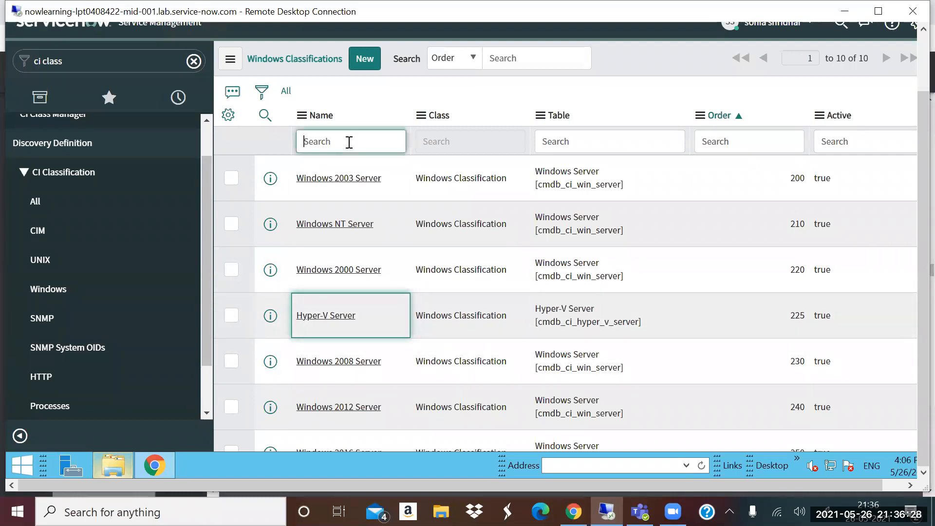
{"action": "type", "text": "windows"}
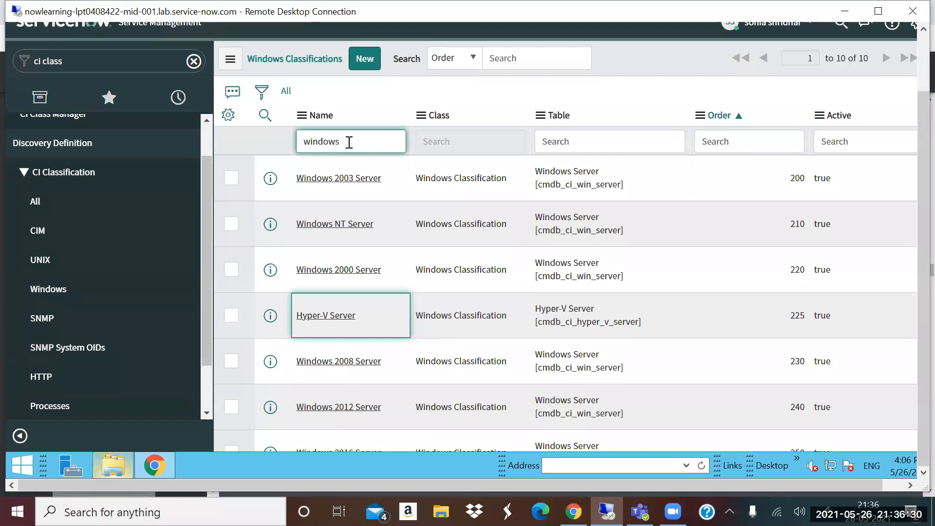
{"action": "type", "text": " 2016"}
{"action": "key", "text": "Return"}
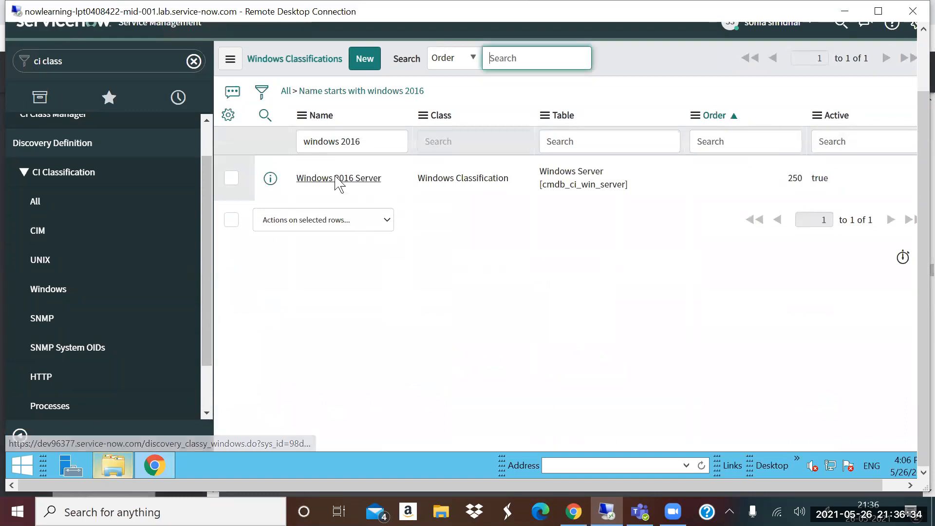
{"action": "left_click", "coordinate": [329, 180]}
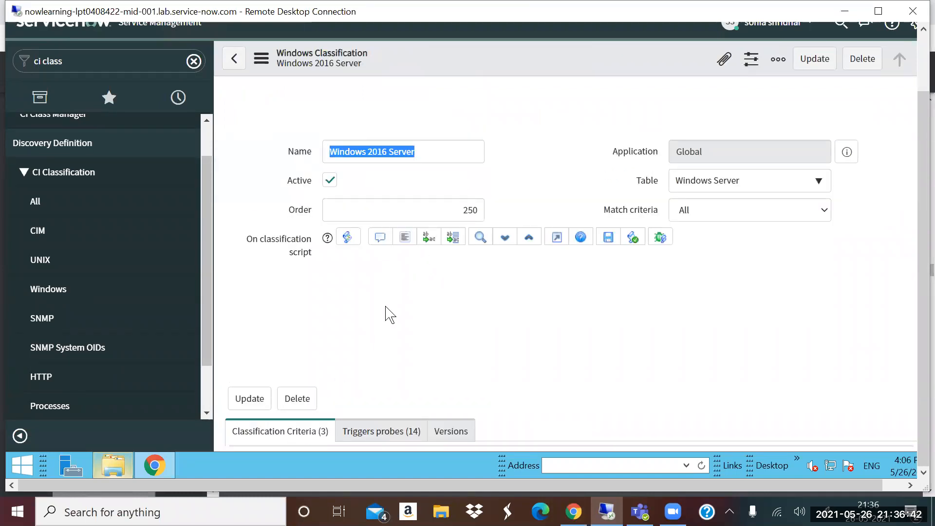
- Review the classification criteria and the triggered probes of the Windows 2016 Server classification
{"action": "scroll", "coordinate": [403, 323], "scroll_direction": "down", "scroll_amount": 6}
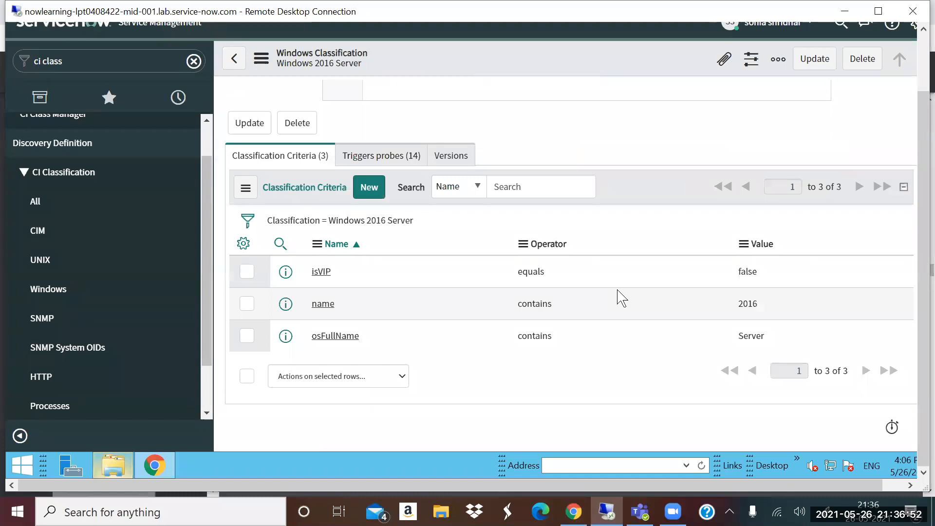
{"action": "left_click", "coordinate": [391, 158]}
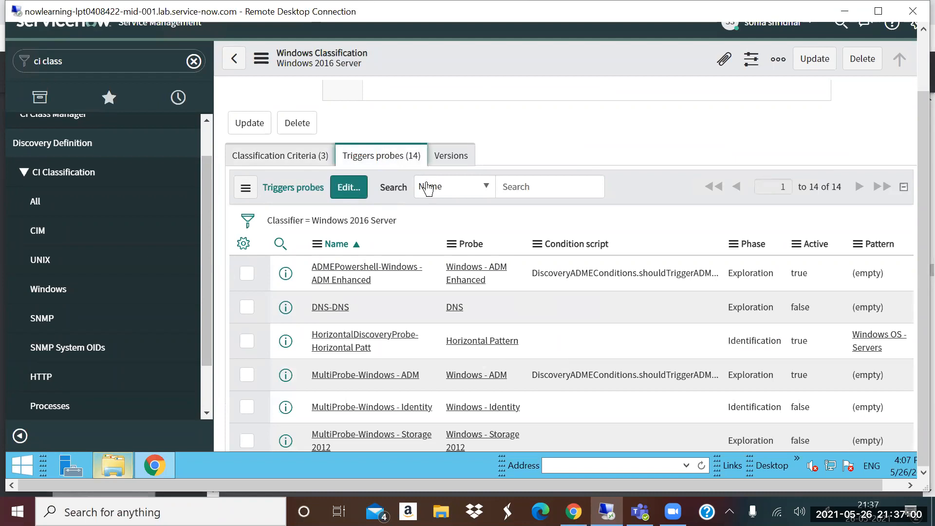
{"action": "scroll", "coordinate": [489, 373], "scroll_direction": "down", "scroll_amount": 5}
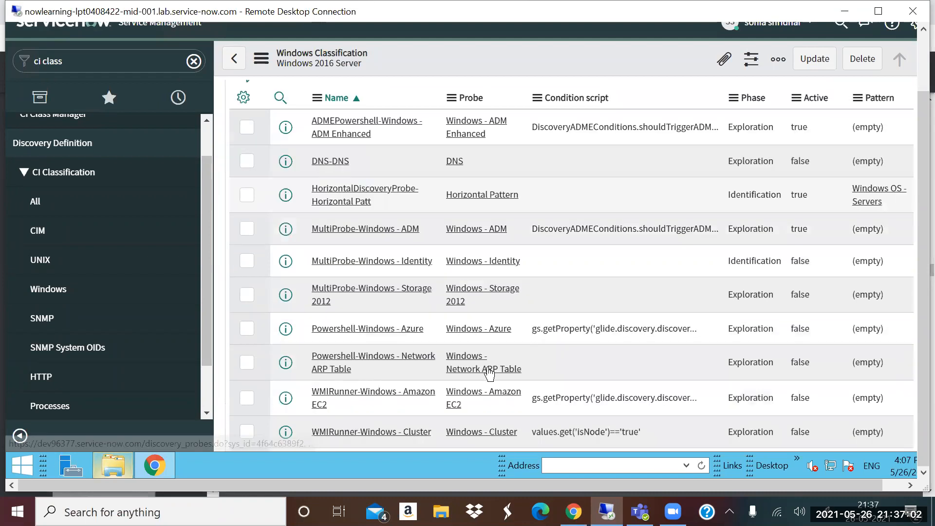
{"action": "scroll", "coordinate": [484, 355], "scroll_direction": "down", "scroll_amount": 3}
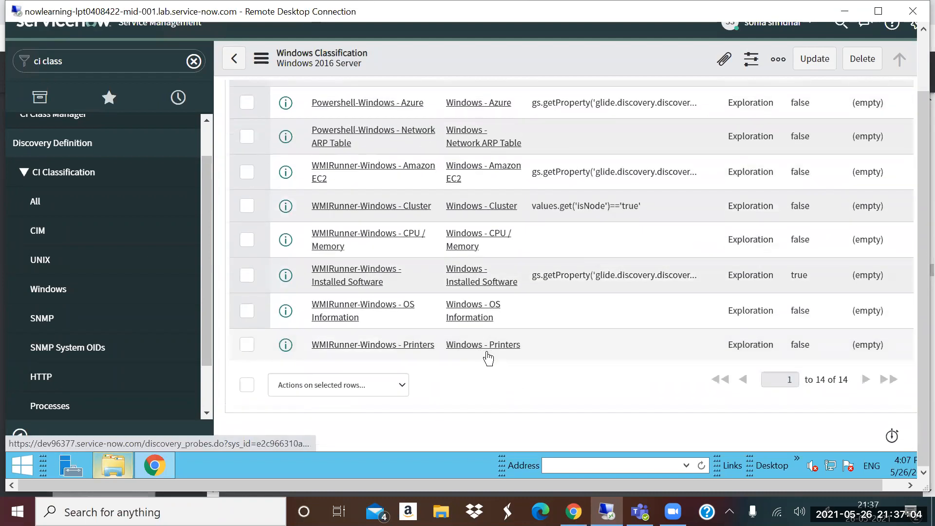
{"action": "scroll", "coordinate": [487, 355], "scroll_direction": "up", "scroll_amount": 5}
{"action": "scroll", "coordinate": [528, 321], "scroll_direction": "up", "scroll_amount": 2}
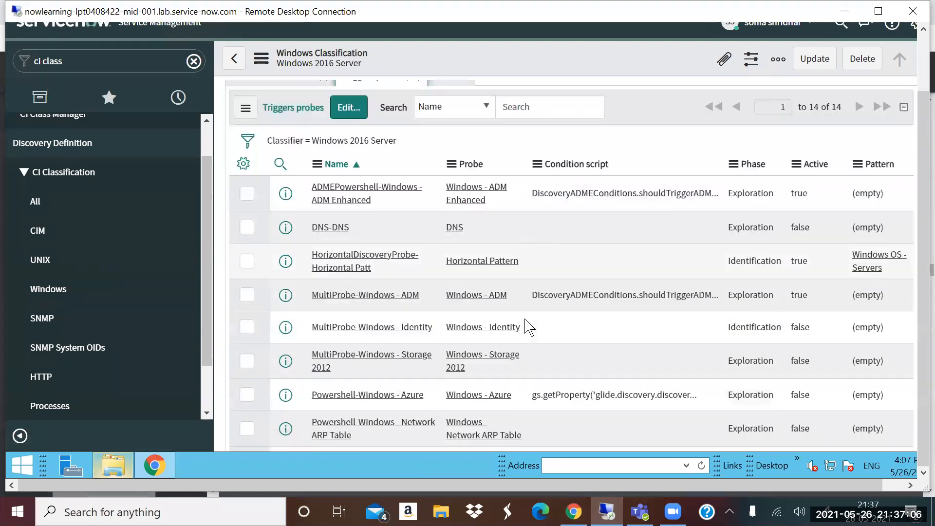
- Examine the Horizontal Pattern probe among the triggered probes, comparing its phase with the Exploration phase of the other probes
{"action": "scroll", "coordinate": [527, 325], "scroll_direction": "down", "scroll_amount": 2}
{"action": "left_click_drag", "start_coordinate": [521, 190], "coordinate": [312, 184]}
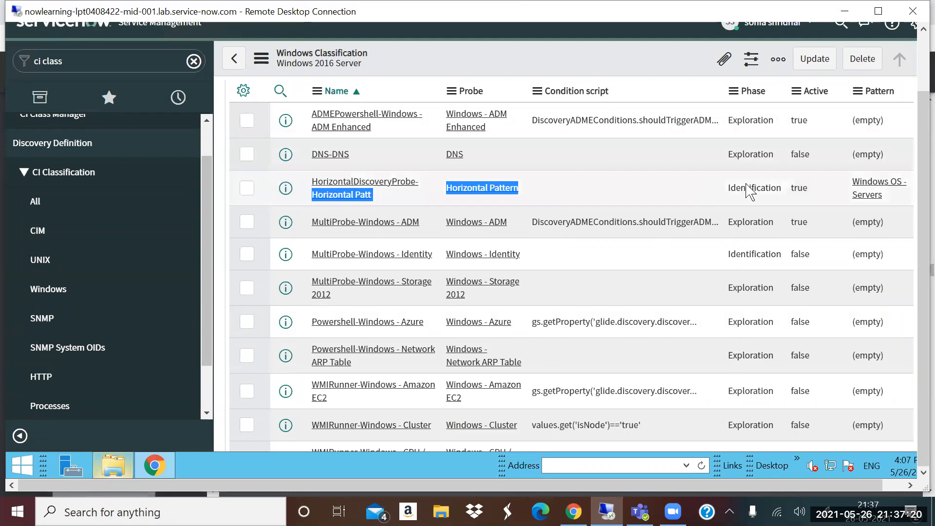
{"action": "left_click_drag", "start_coordinate": [728, 188], "coordinate": [777, 187]}
{"action": "double_click", "coordinate": [745, 159]}
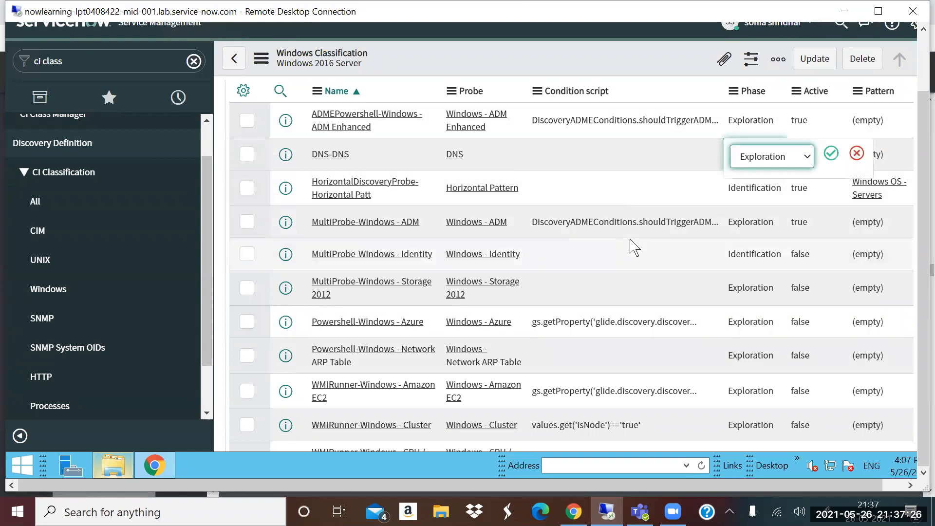
{"action": "double_click", "coordinate": [594, 188]}
{"action": "left_click_drag", "start_coordinate": [312, 183], "coordinate": [540, 195]}
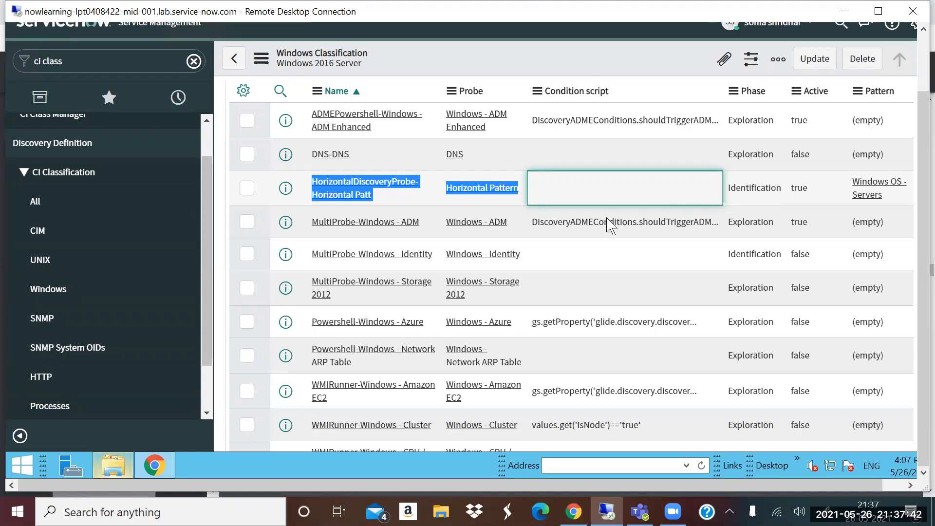
- Switch back to the Discovery Lifecycle page of the QBrainX-Webinar-CMDB,Discovery.pdf presentation in Chrome
{"action": "scroll", "coordinate": [525, 223], "scroll_direction": "up", "scroll_amount": 10}
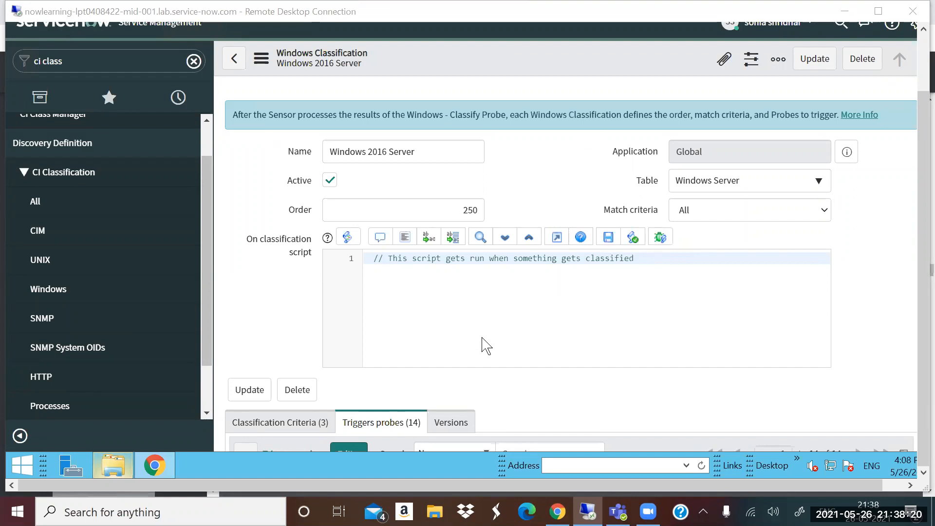
{"action": "key", "text": "alt+Tab"}
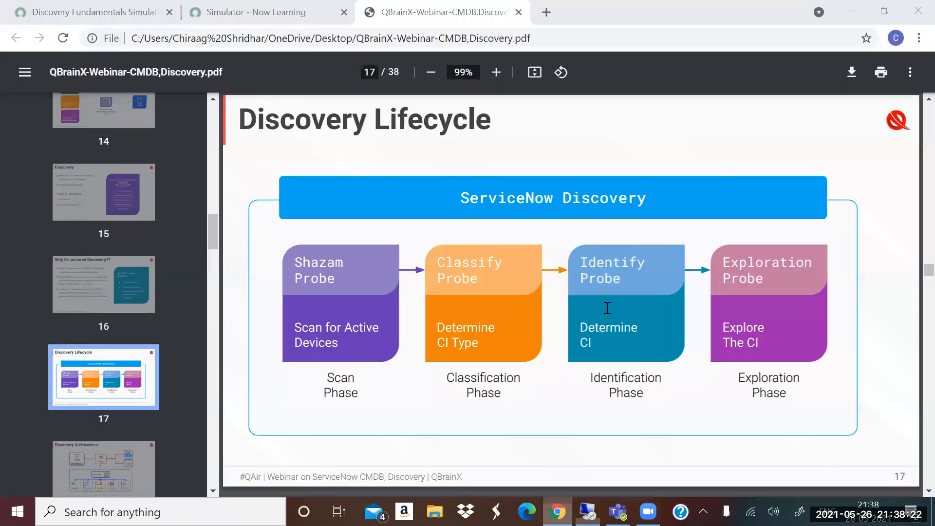
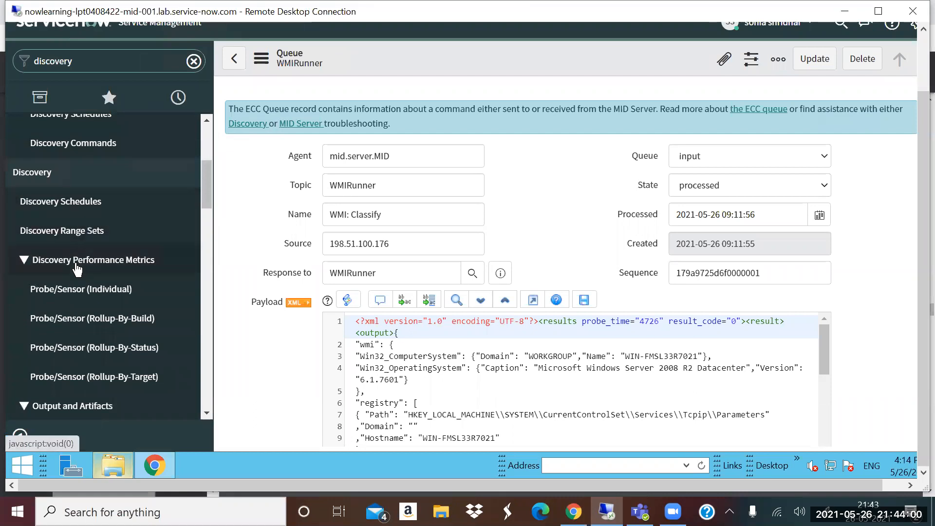
- Look through the Discovery modules in the navigator and narrow the filter to "discovery sched"
{"action": "scroll", "coordinate": [76, 268], "scroll_direction": "down", "scroll_amount": 5}
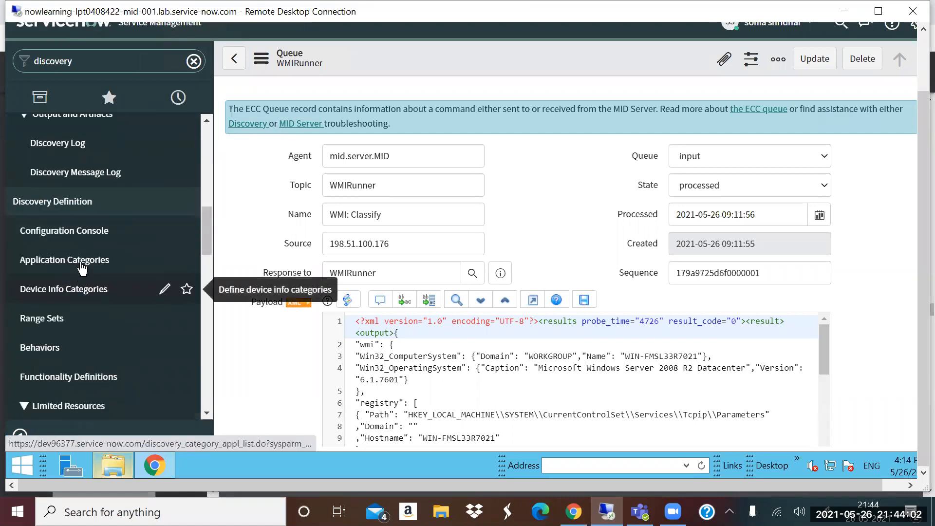
{"action": "scroll", "coordinate": [80, 270], "scroll_direction": "down", "scroll_amount": 4}
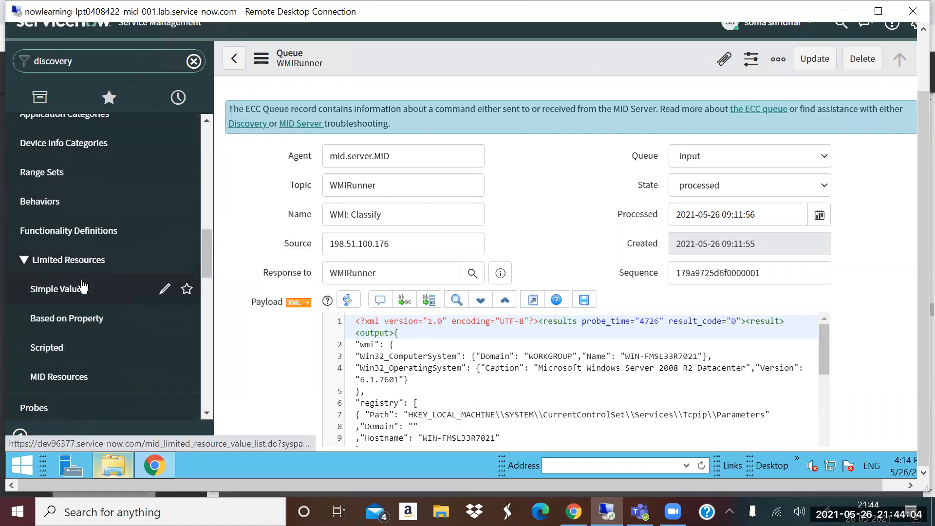
{"action": "scroll", "coordinate": [80, 290], "scroll_direction": "up", "scroll_amount": 5}
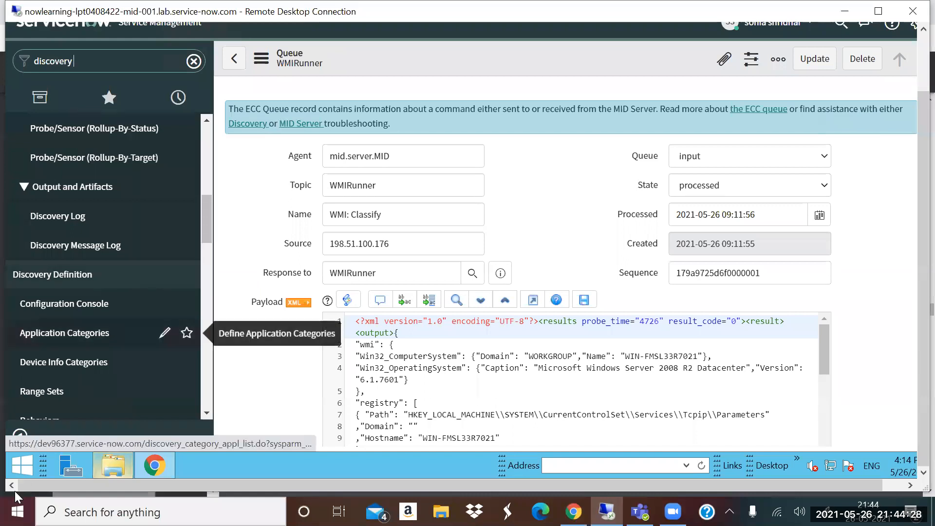
{"action": "type", "text": "sched"}
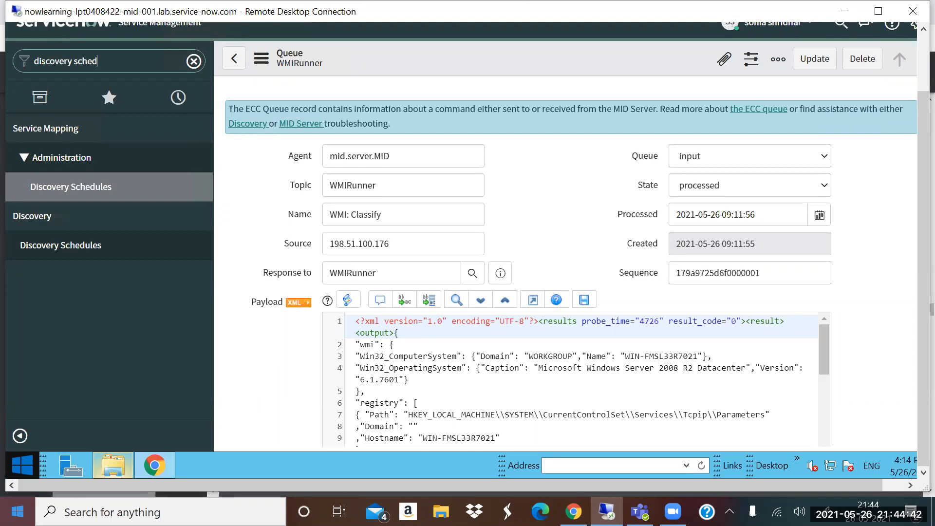
- Filter the navigator by "itom gui", open ITOM Guided Setup and continue past its welcome page
{"action": "left_click", "coordinate": [194, 62]}
{"action": "type", "text": "it"}
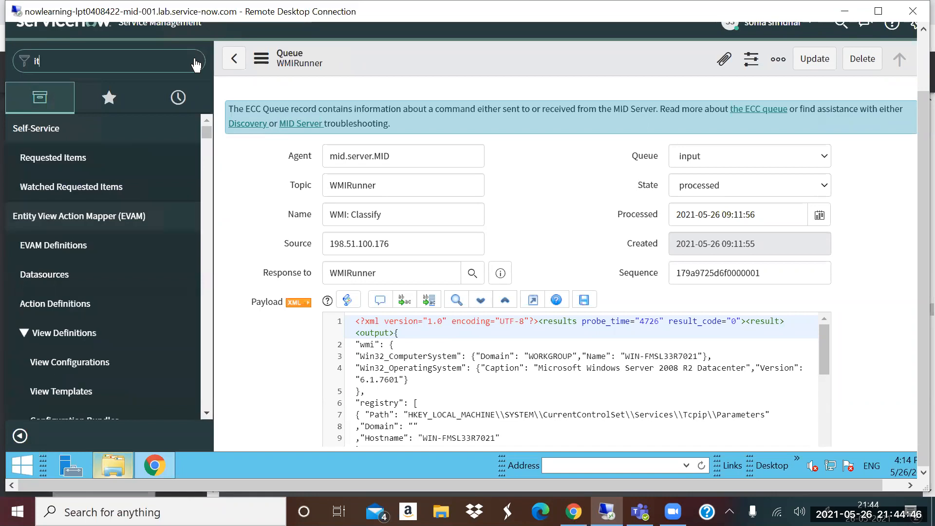
{"action": "type", "text": "om gui"}
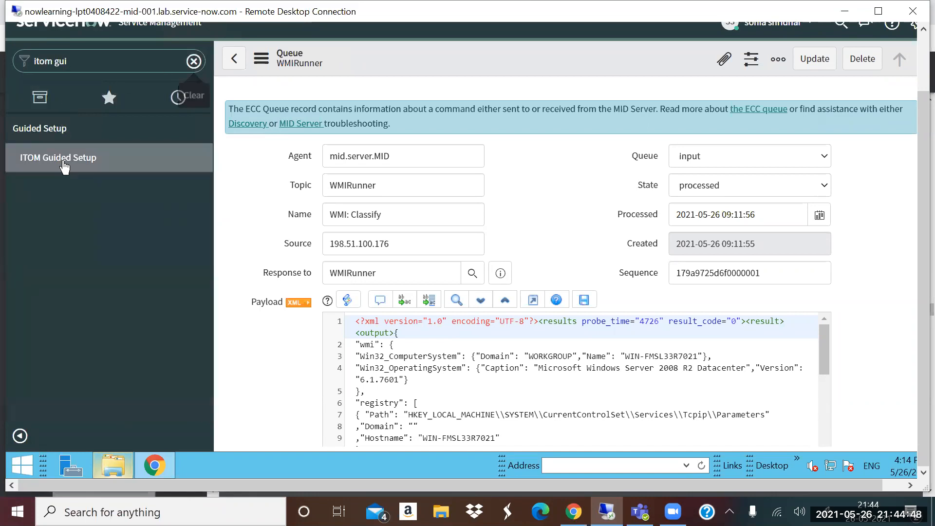
{"action": "left_click", "coordinate": [59, 163]}
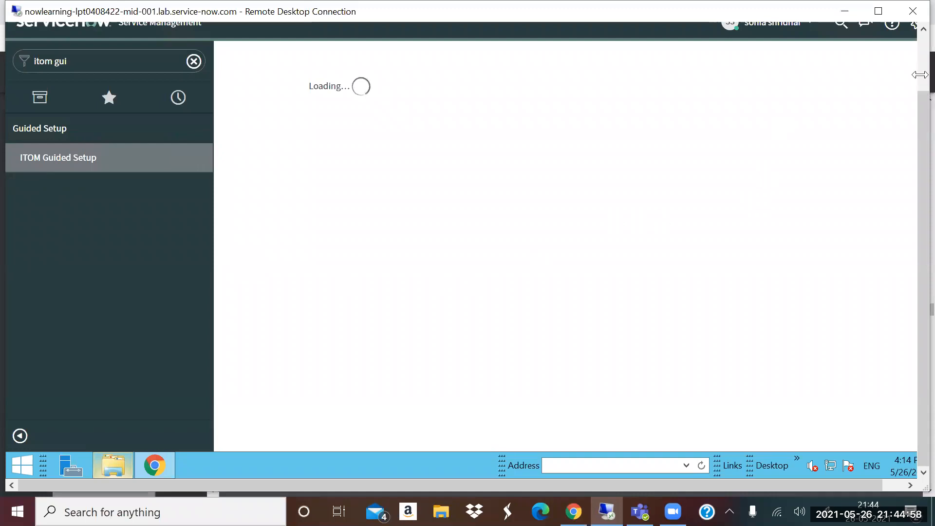
{"action": "left_click", "coordinate": [923, 57]}
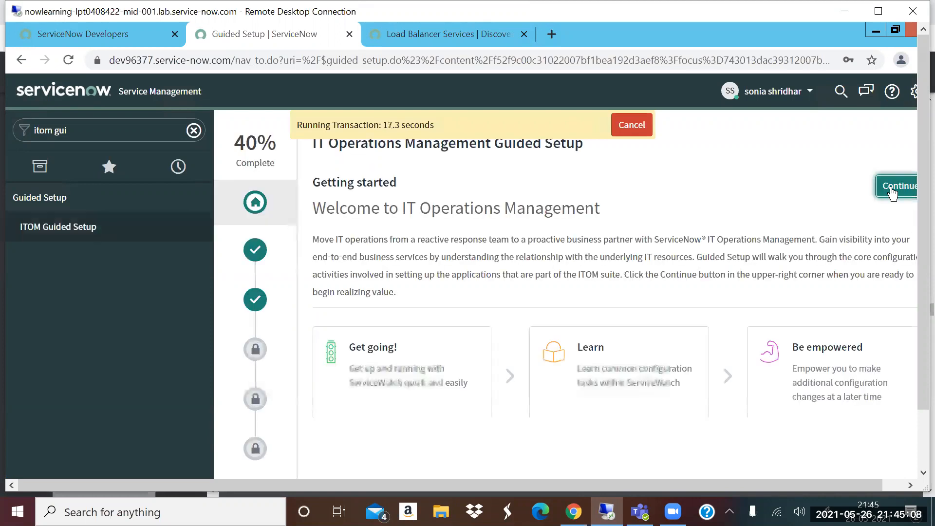
{"action": "left_click", "coordinate": [892, 190]}
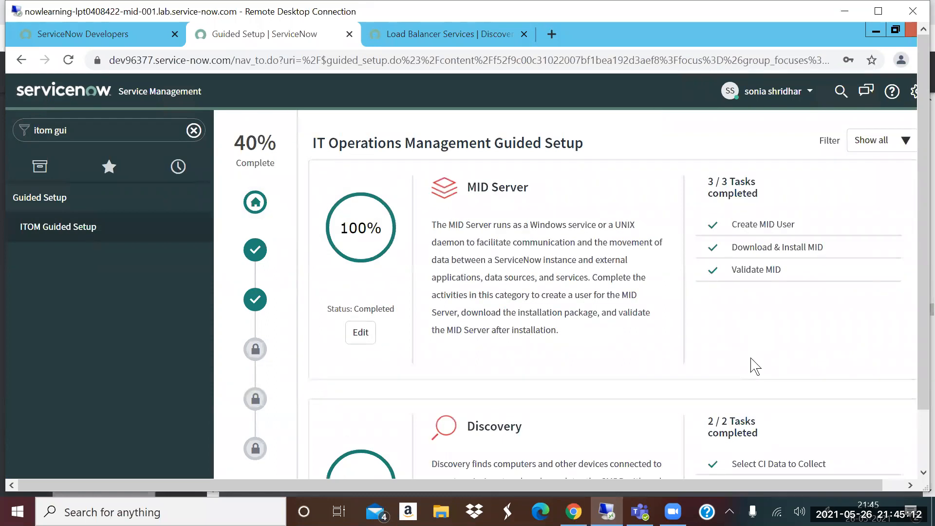
- Open the configuration of the Quick-Start Discovery task in the Discovery category of the guided setup
{"action": "scroll", "coordinate": [755, 366], "scroll_direction": "down", "scroll_amount": 1}
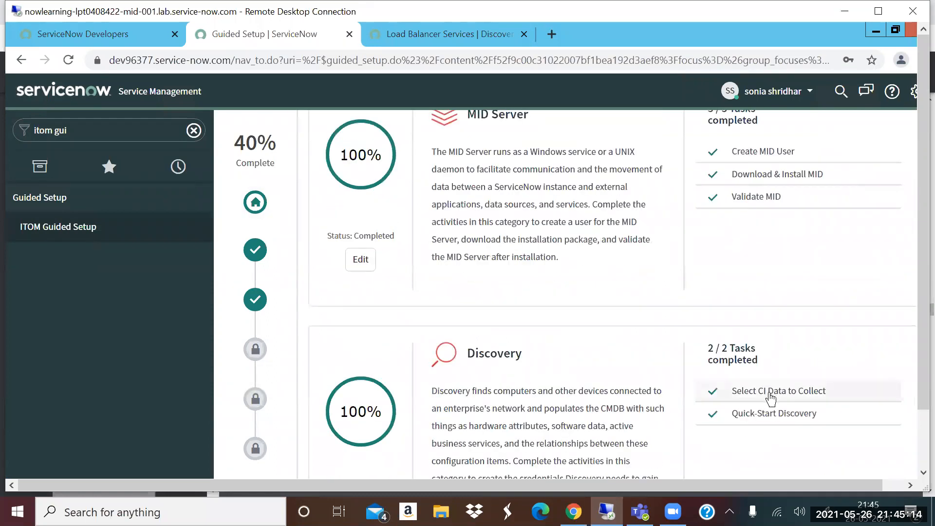
{"action": "left_click", "coordinate": [706, 415]}
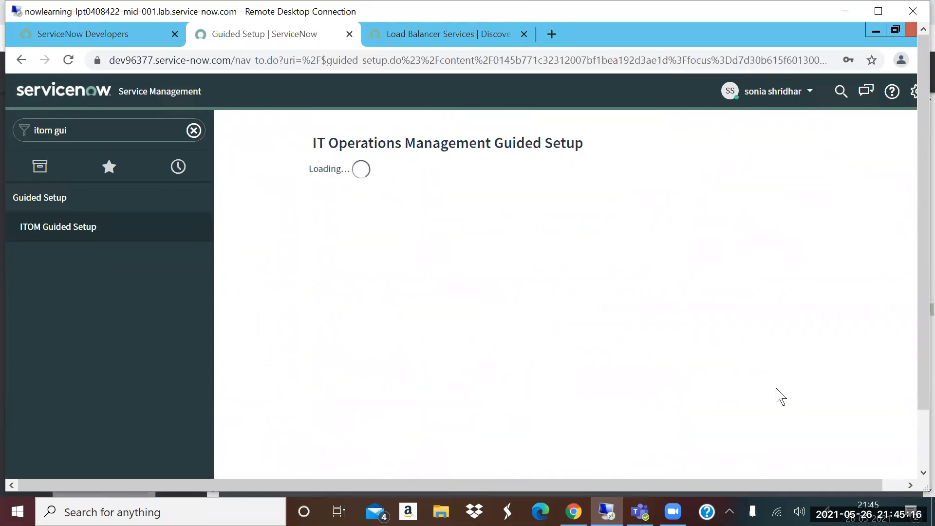
{"action": "left_click", "coordinate": [865, 142]}
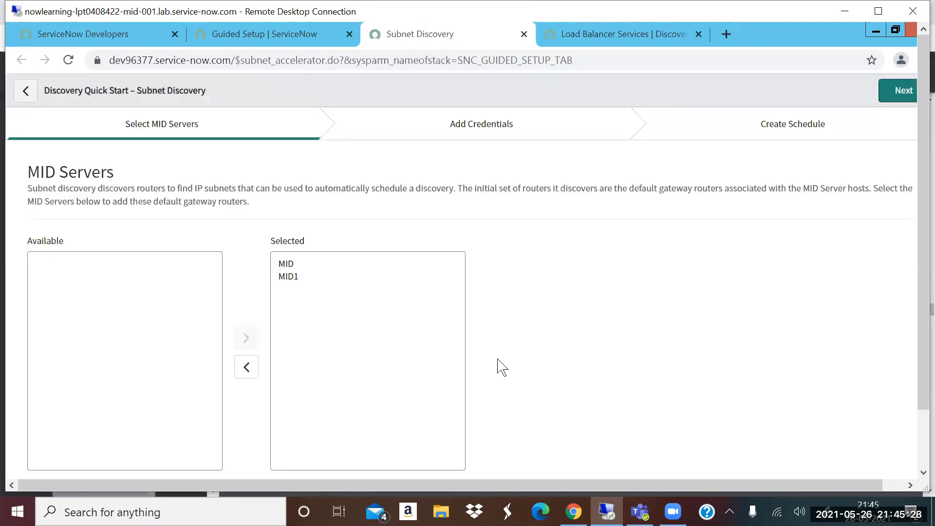
- Return to Guided Setup, open the configuration of the Select CI Data to Collect task and close the Subnet Discovery page
{"action": "left_click", "coordinate": [247, 39]}
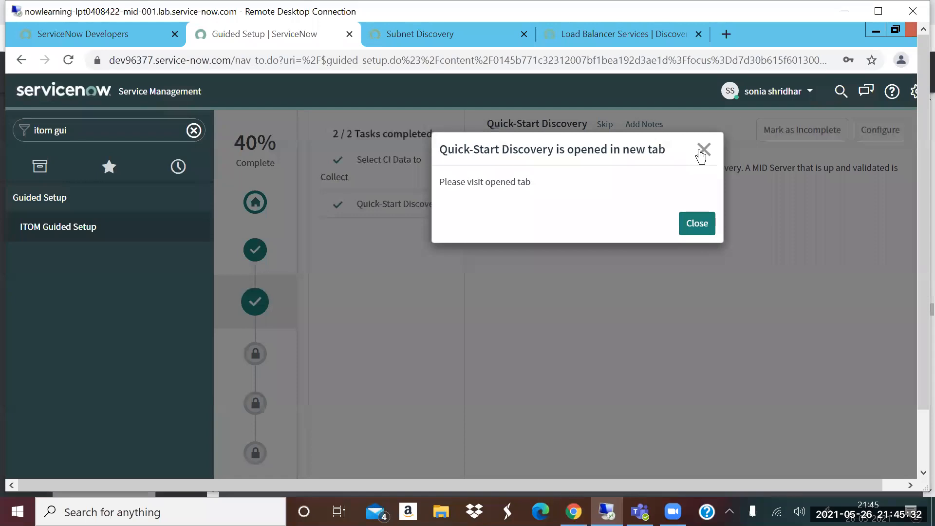
{"action": "left_click", "coordinate": [826, 294]}
{"action": "scroll", "coordinate": [808, 294], "scroll_direction": "up", "scroll_amount": 5}
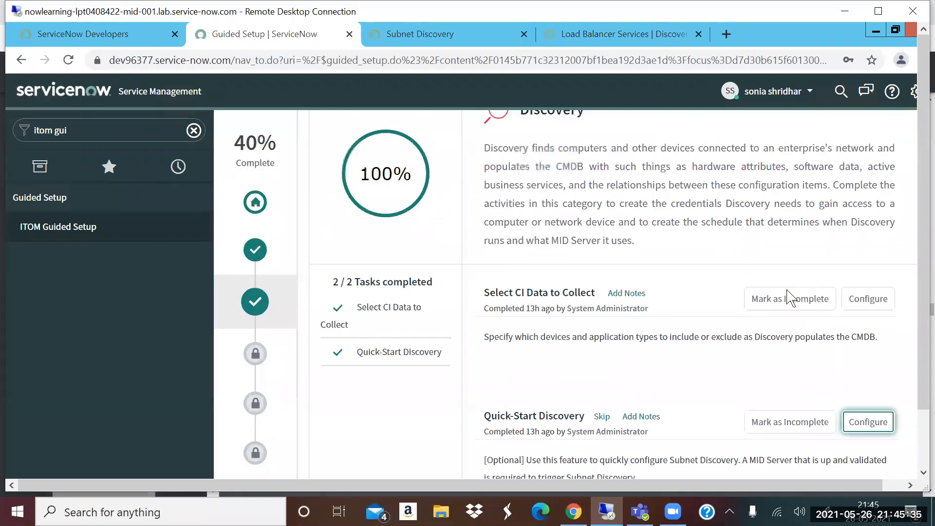
{"action": "left_click", "coordinate": [866, 298]}
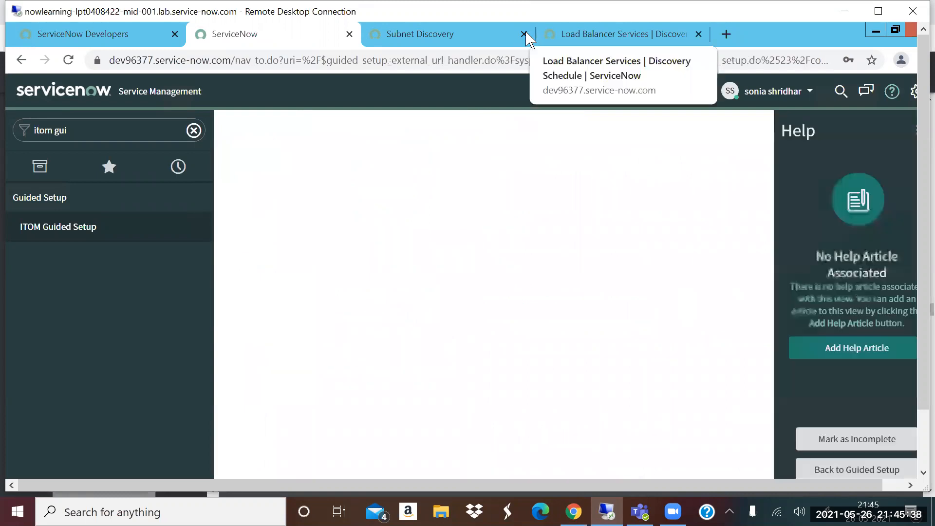
{"action": "left_click", "coordinate": [523, 34]}
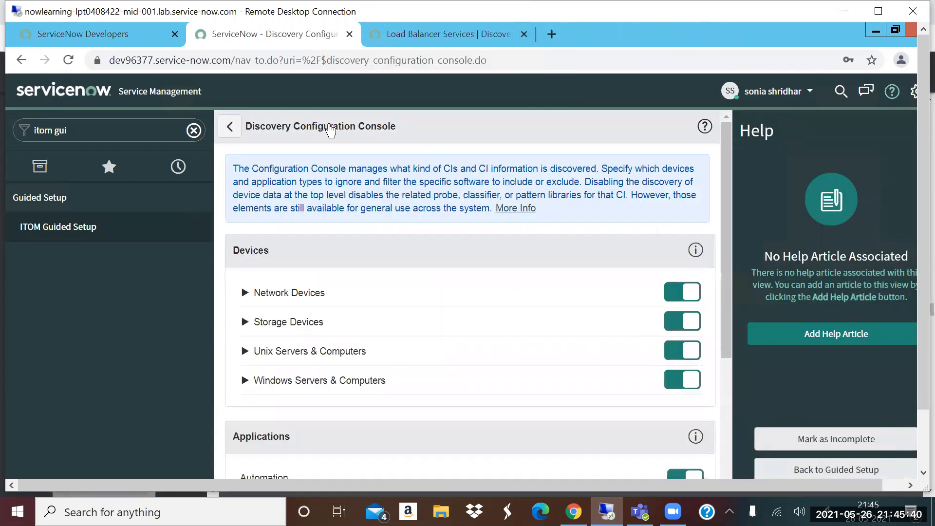
- Hide the help pane and review the Windows software filter and the expanded Unix Servers & Computers settings in the Discovery Configuration Console
{"action": "left_click", "coordinate": [891, 93]}
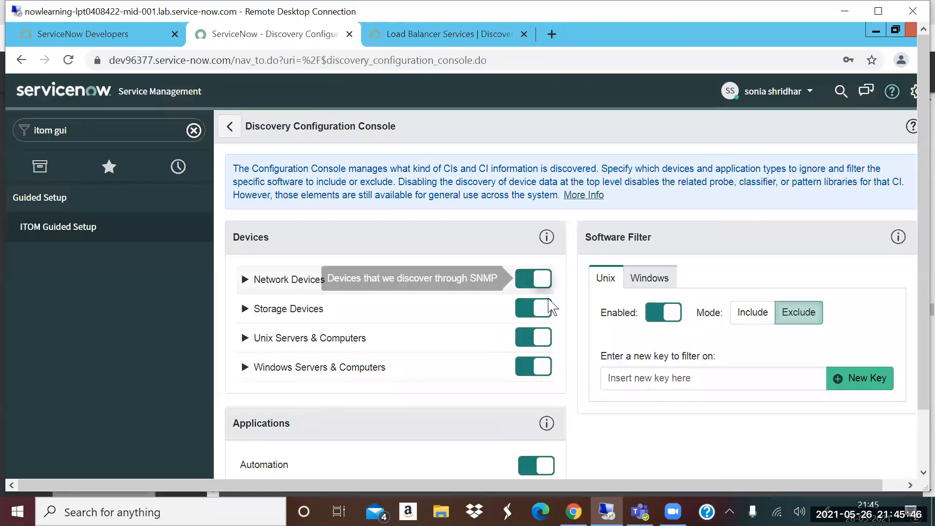
{"action": "left_click", "coordinate": [670, 280]}
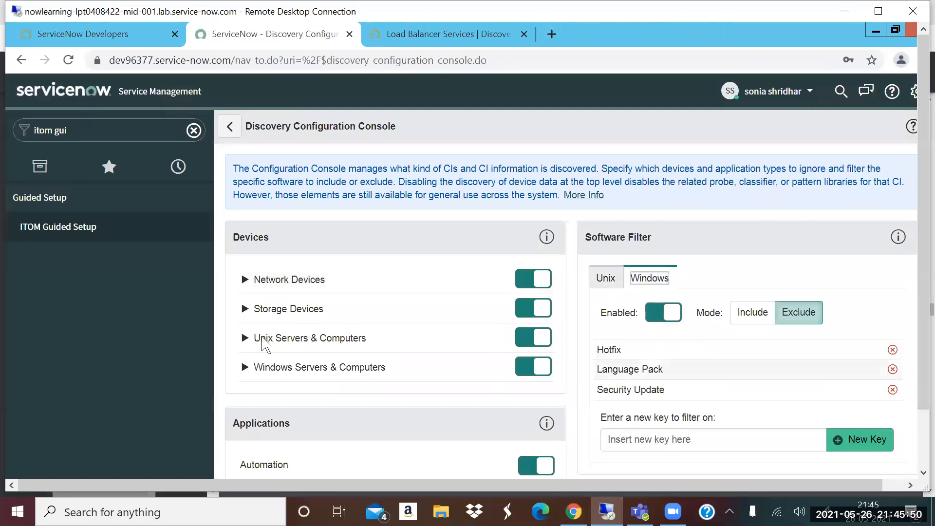
{"action": "left_click", "coordinate": [246, 338]}
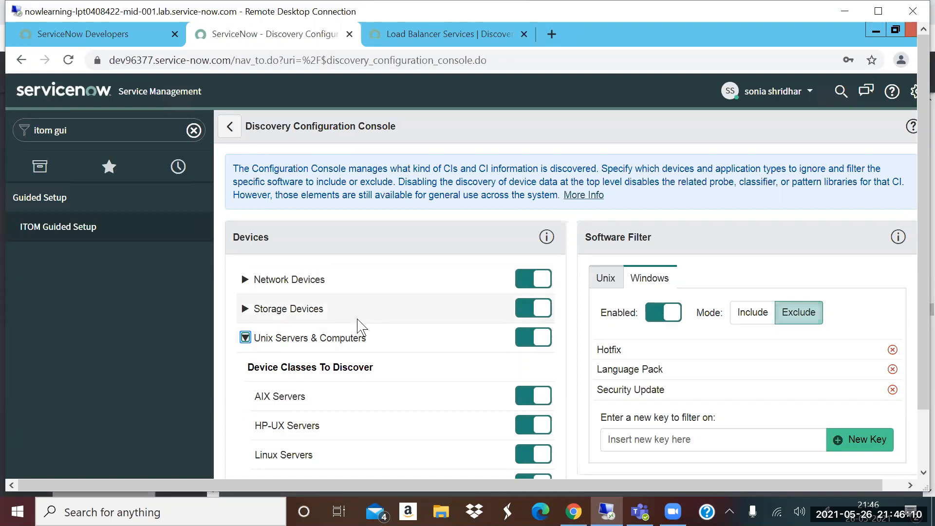
{"action": "scroll", "coordinate": [363, 329], "scroll_direction": "down", "scroll_amount": 8}
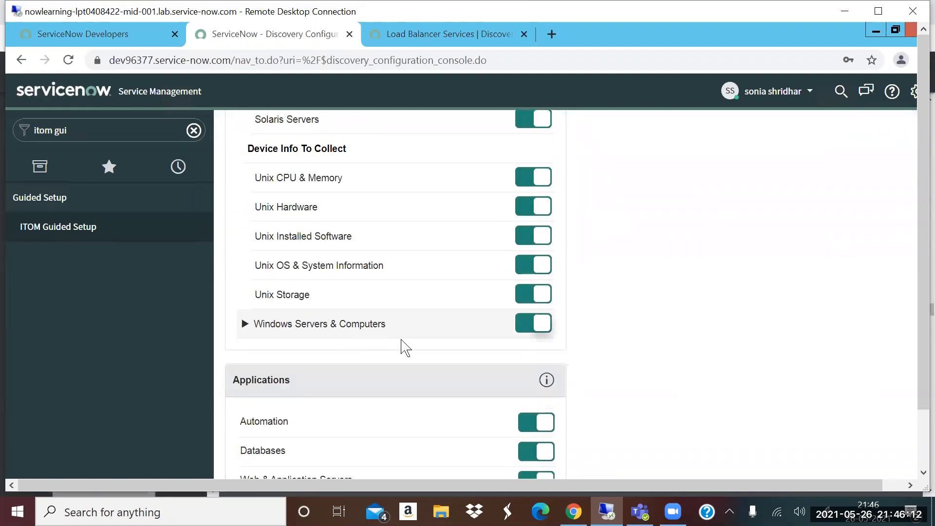
{"action": "scroll", "coordinate": [399, 348], "scroll_direction": "up", "scroll_amount": 8}
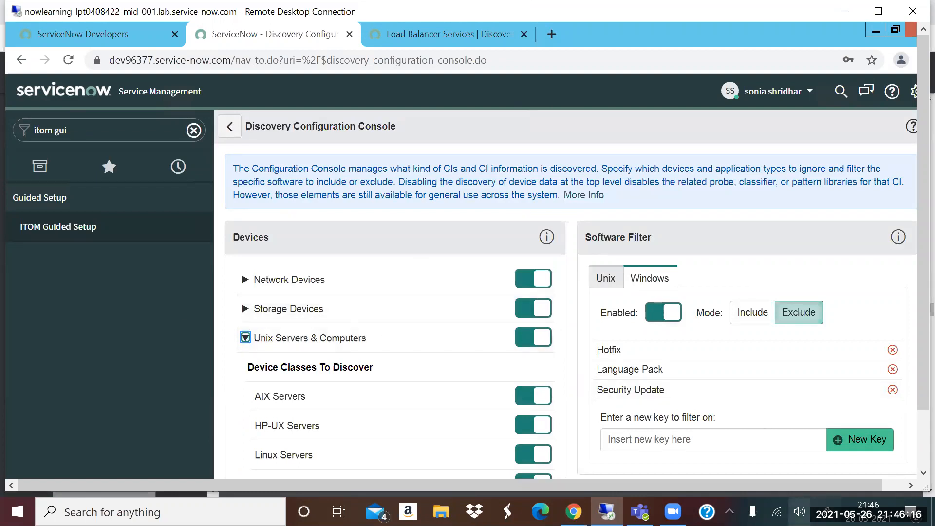
- Switch to the QBrainX-Webinar-CMDB,Discovery.pdf presentation in Chrome and view the Discovery Home dashboard page and the Credentials page
{"action": "left_click", "coordinate": [574, 511]}
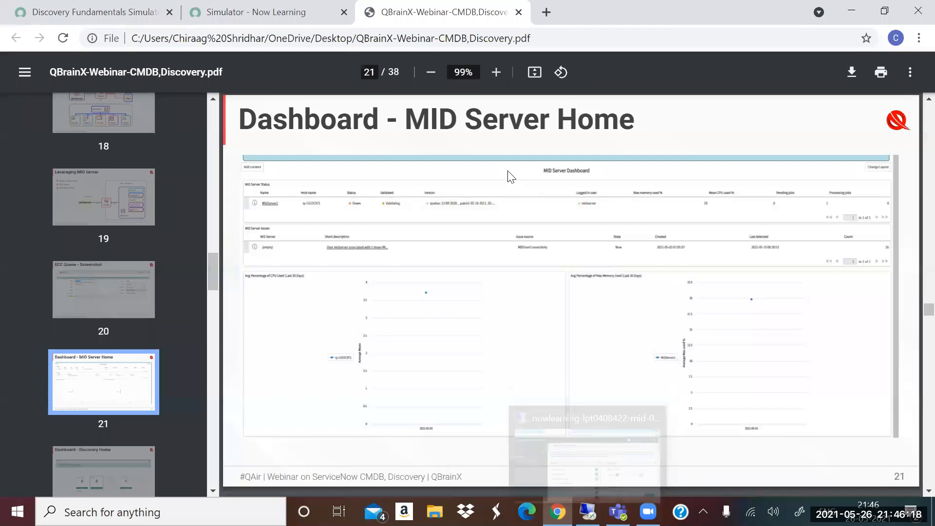
{"action": "scroll", "coordinate": [126, 337], "scroll_direction": "down", "scroll_amount": 1}
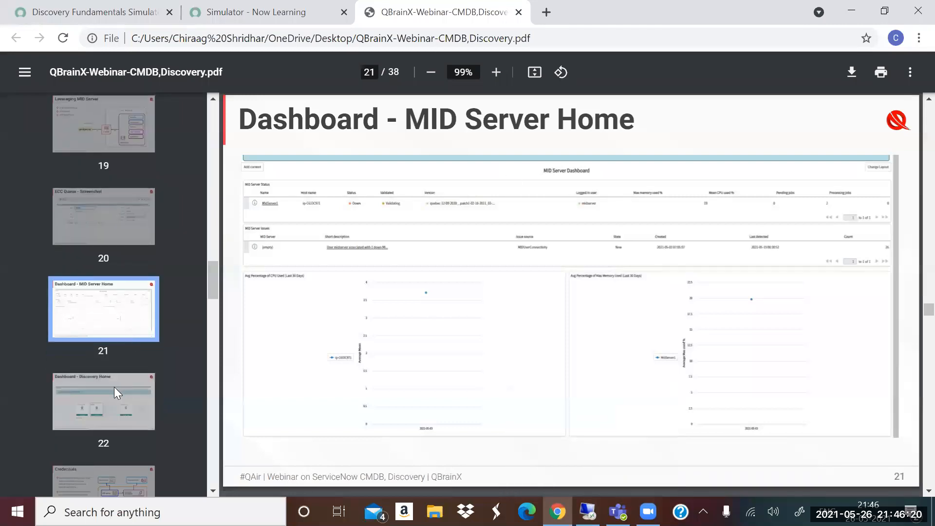
{"action": "left_click", "coordinate": [110, 391]}
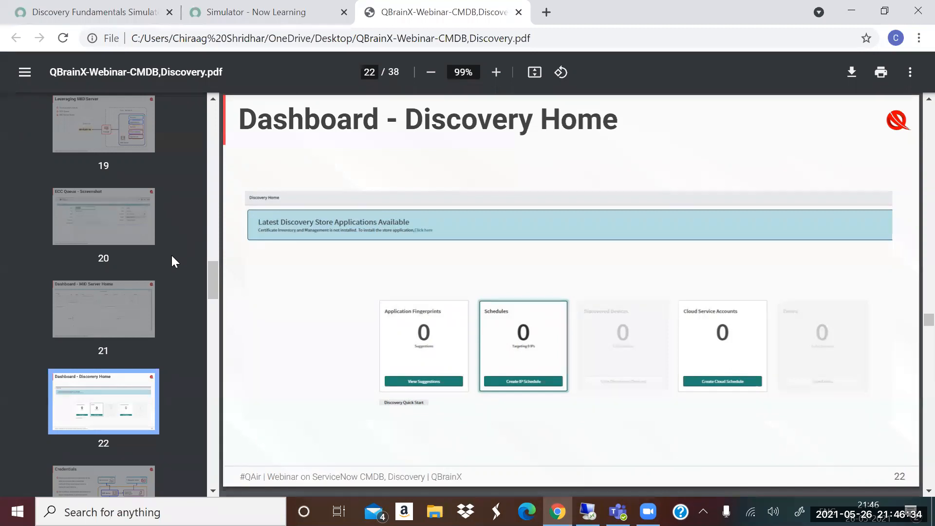
{"action": "scroll", "coordinate": [146, 292], "scroll_direction": "down", "scroll_amount": 3}
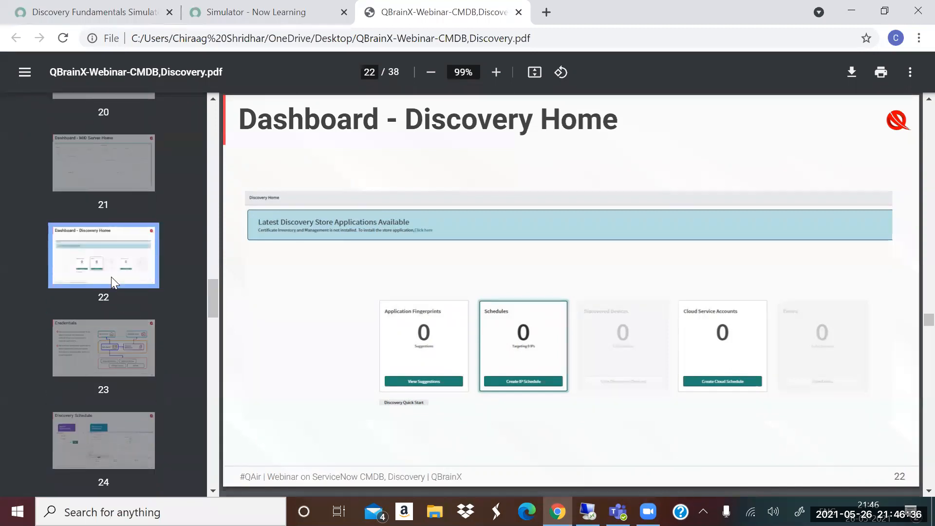
{"action": "left_click", "coordinate": [117, 338]}
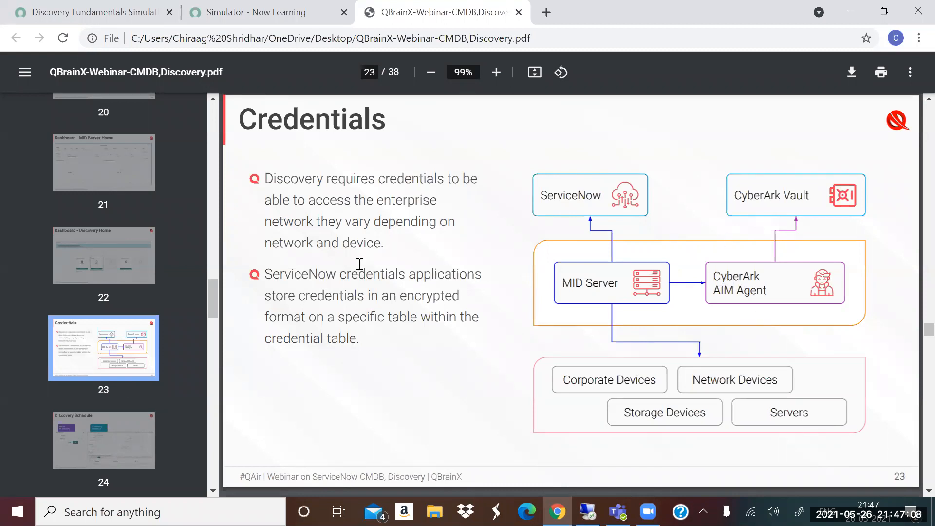
- Advance through the Discovery Schedule page of the presentation to the Probes, Sensors & Patterns page
{"action": "scroll", "coordinate": [249, 249], "scroll_direction": "down", "scroll_amount": 3}
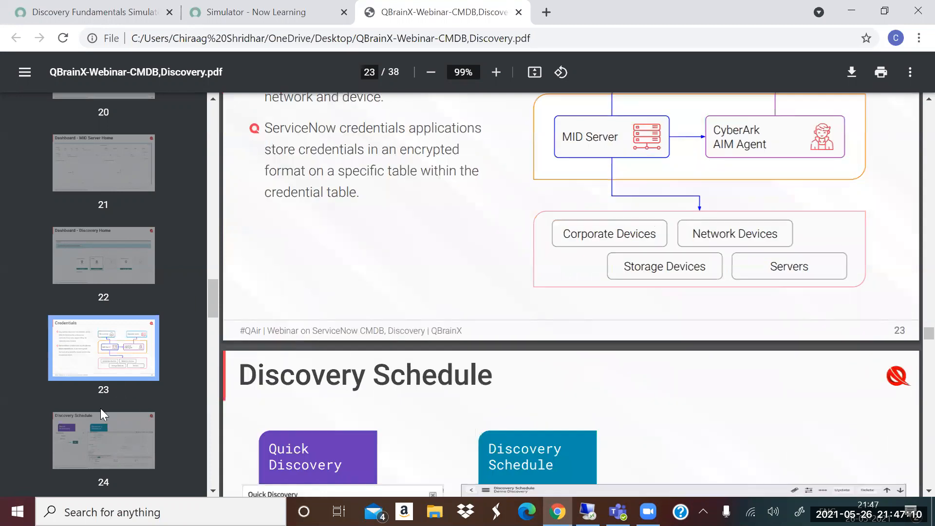
{"action": "scroll", "coordinate": [263, 355], "scroll_direction": "down", "scroll_amount": 2}
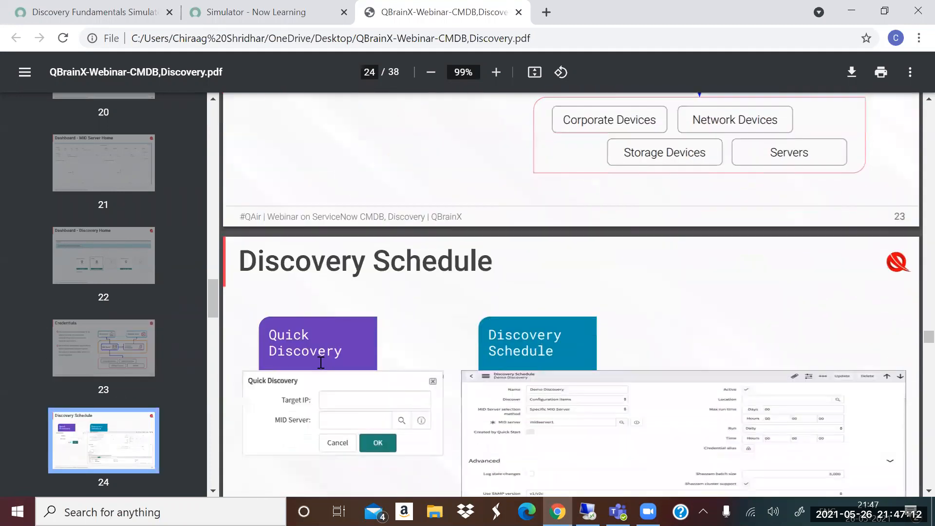
{"action": "scroll", "coordinate": [332, 354], "scroll_direction": "down", "scroll_amount": 1}
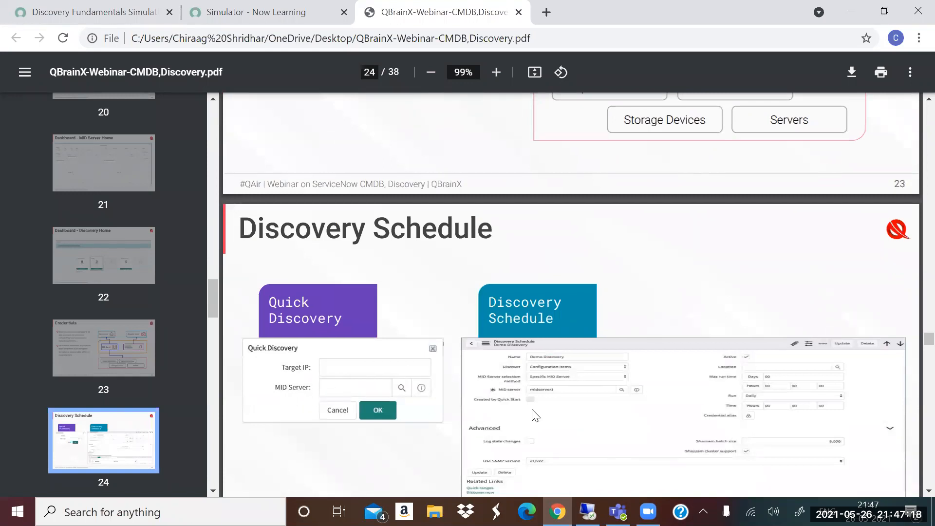
{"action": "scroll", "coordinate": [544, 358], "scroll_direction": "down", "scroll_amount": 3}
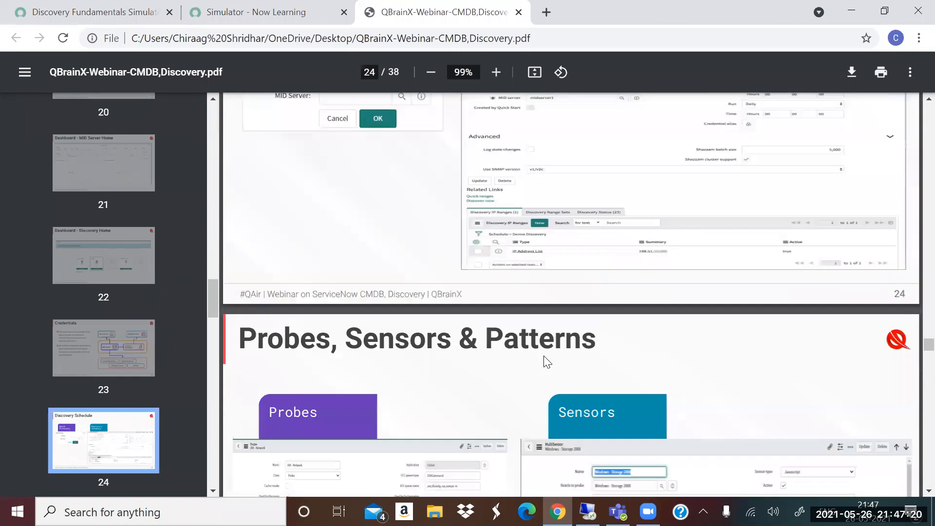
{"action": "scroll", "coordinate": [464, 297], "scroll_direction": "down", "scroll_amount": 3}
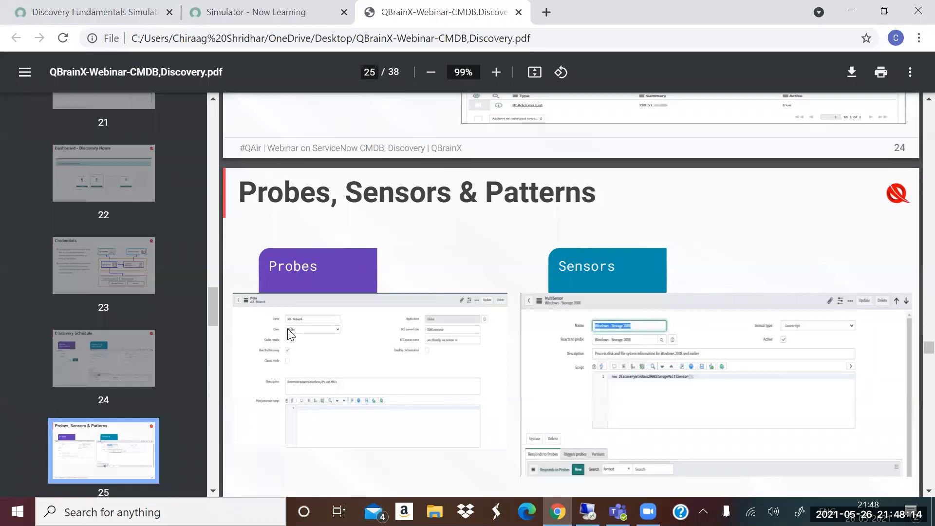
{"action": "scroll", "coordinate": [294, 335], "scroll_direction": "down", "scroll_amount": 2}
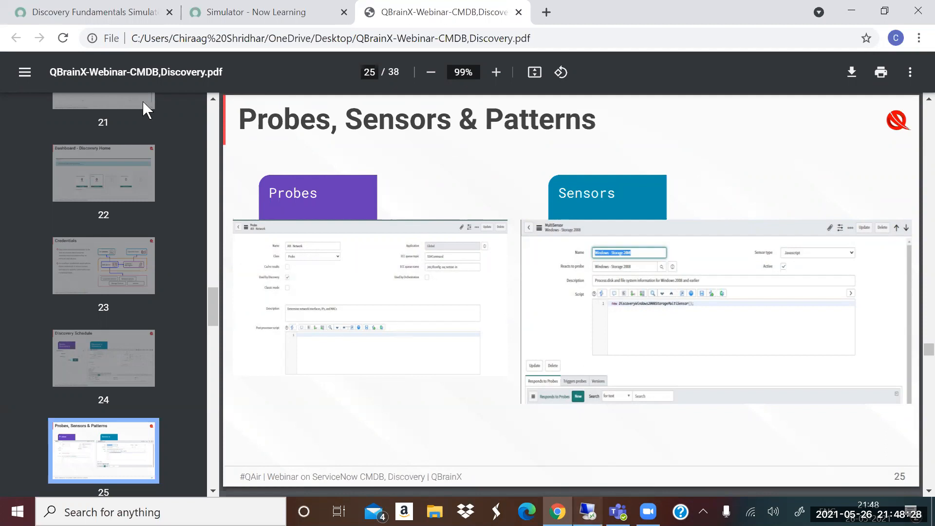
- Switch to the ServiceNow instance in Remote Desktop, filter the navigator for "probes" and open the AIX - Active Processes record from the Probes list
{"action": "key", "text": "alt+Tab"}
{"action": "left_click", "coordinate": [146, 130]}
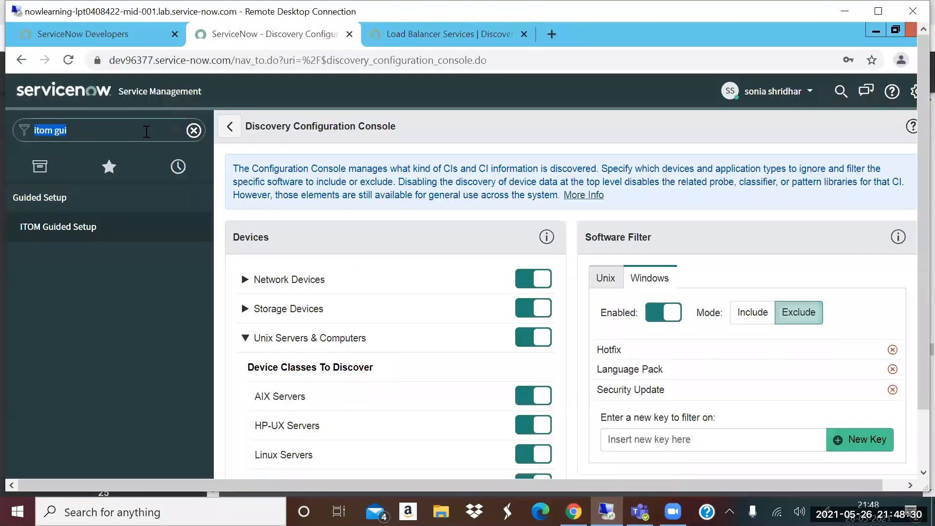
{"action": "key", "text": "BackSpace"}
{"action": "type", "text": "pr"}
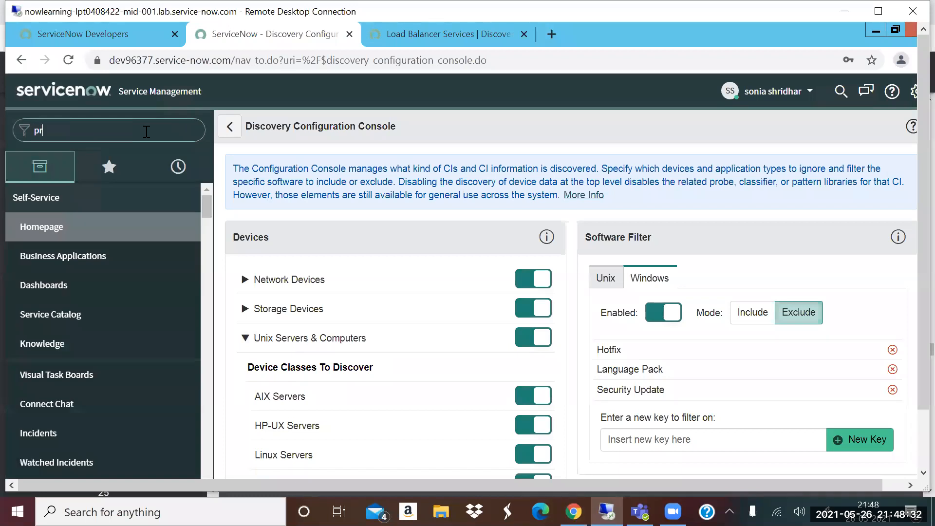
{"action": "type", "text": "obes"}
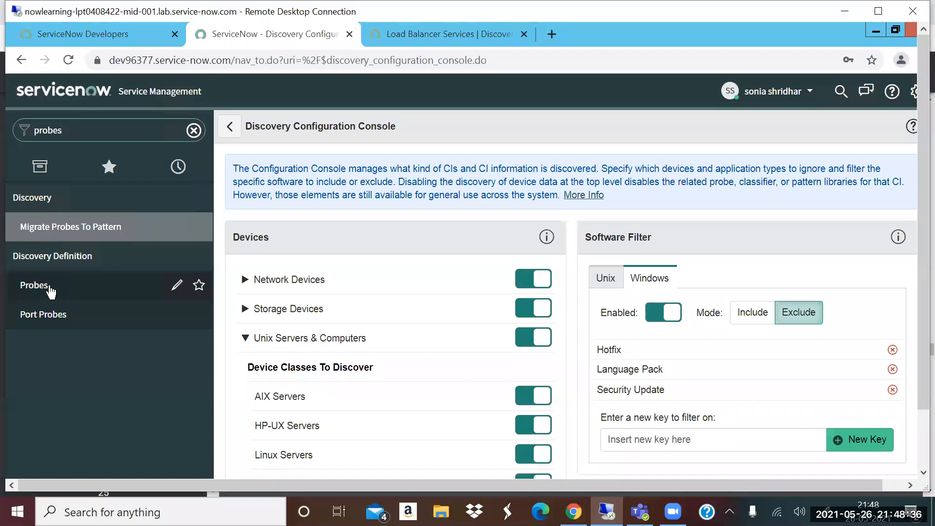
{"action": "left_click", "coordinate": [104, 277]}
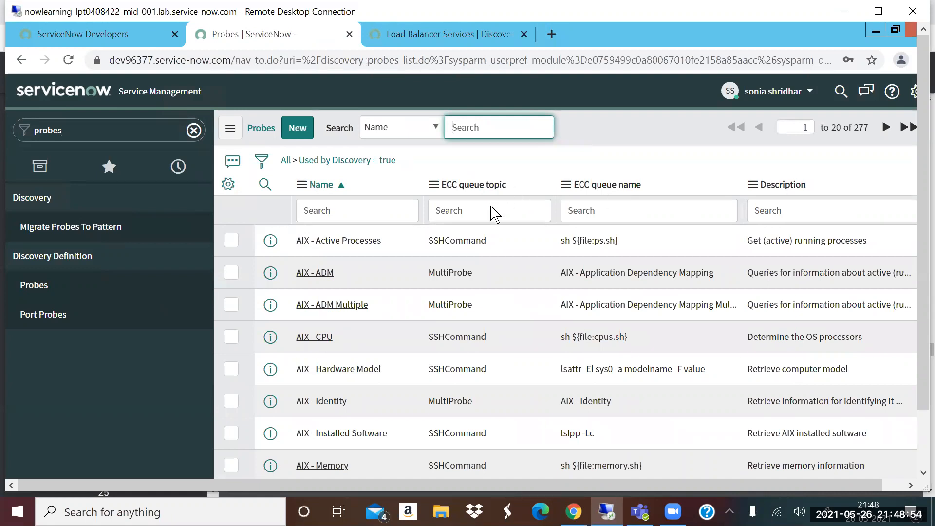
{"action": "left_click", "coordinate": [318, 241]}
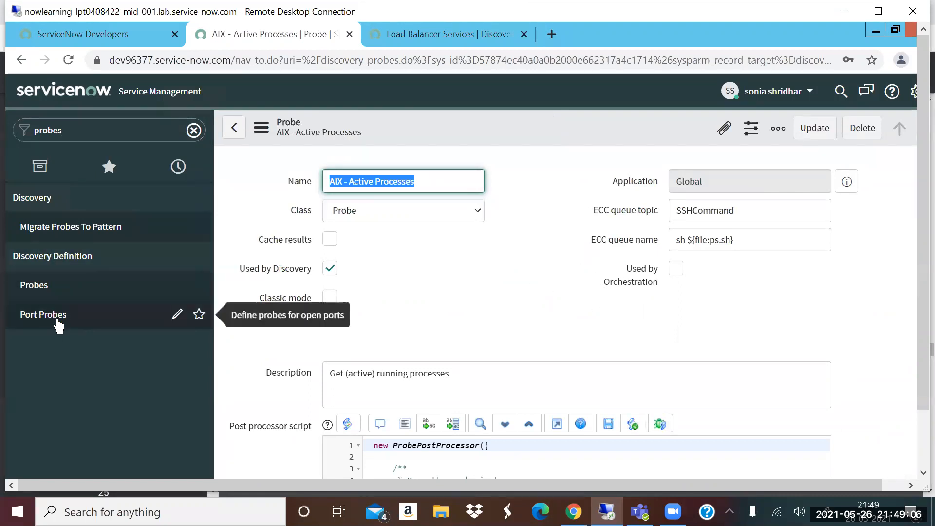
- Open the Discovery Port Probes list and review its entries, highlighting the snmp, ssh and wmi port probes
{"action": "left_click", "coordinate": [120, 309]}
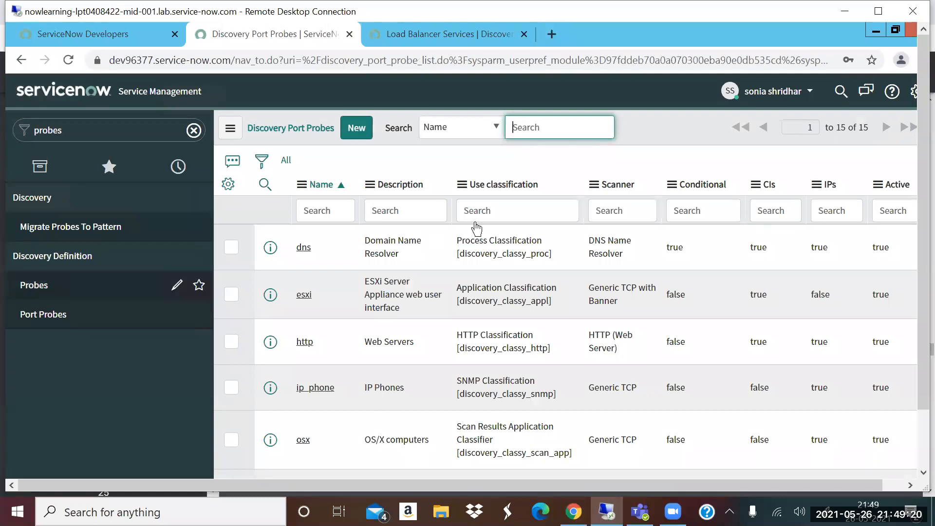
{"action": "scroll", "coordinate": [486, 303], "scroll_direction": "down", "scroll_amount": 2}
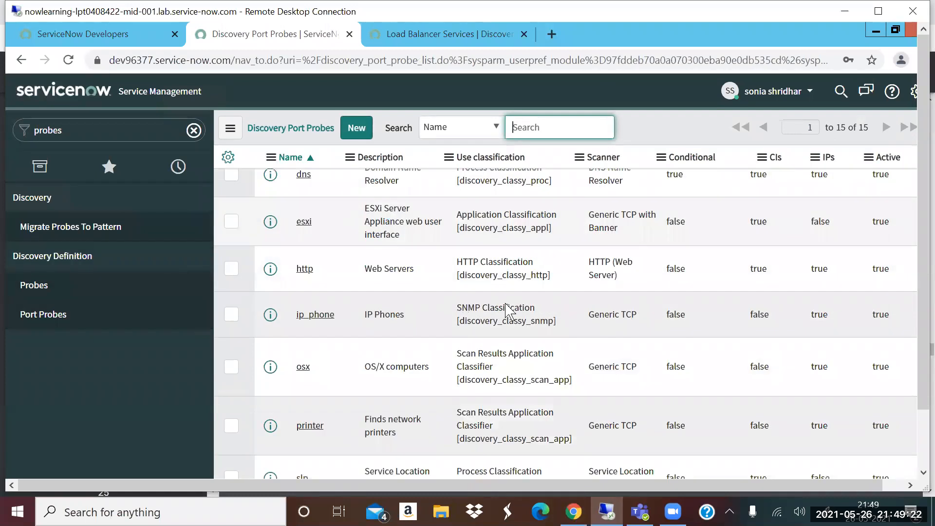
{"action": "scroll", "coordinate": [458, 314], "scroll_direction": "down", "scroll_amount": 3}
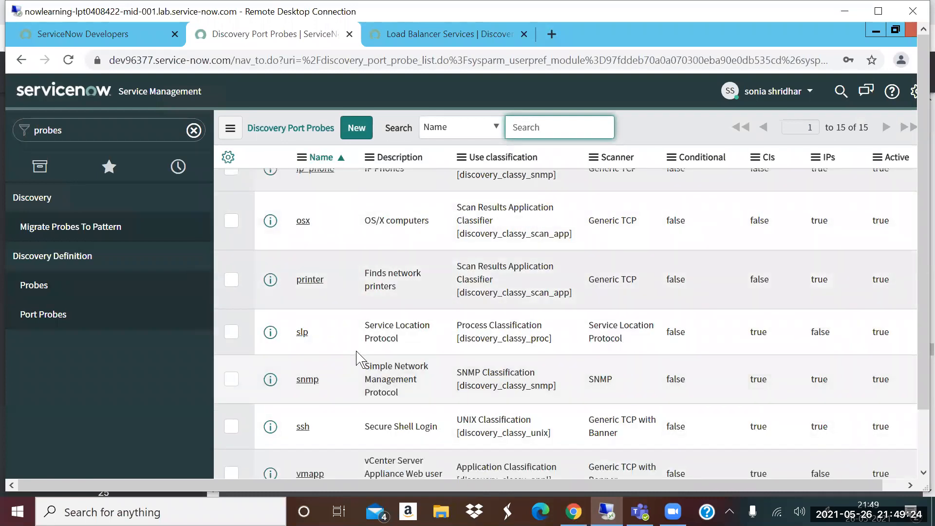
{"action": "double_click", "coordinate": [306, 380]}
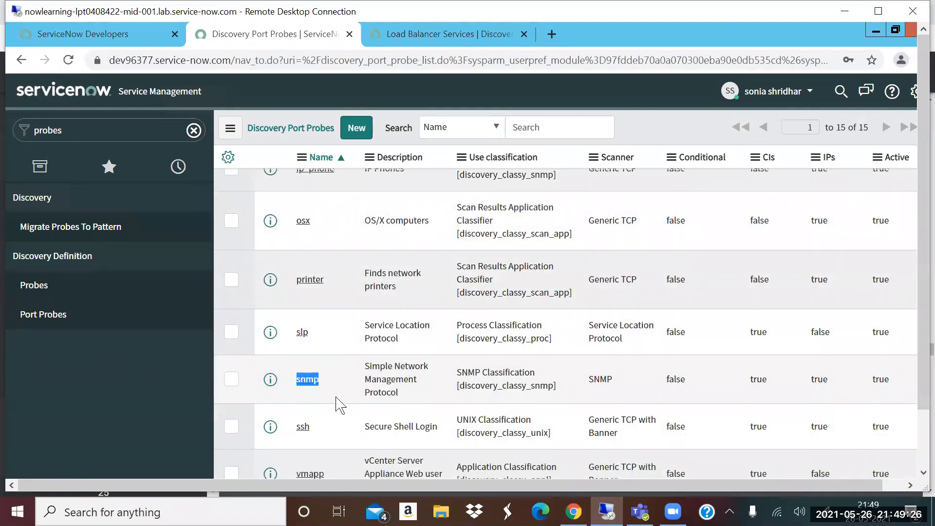
{"action": "double_click", "coordinate": [302, 427]}
{"action": "scroll", "coordinate": [322, 399], "scroll_direction": "down", "scroll_amount": 5}
{"action": "double_click", "coordinate": [305, 429]}
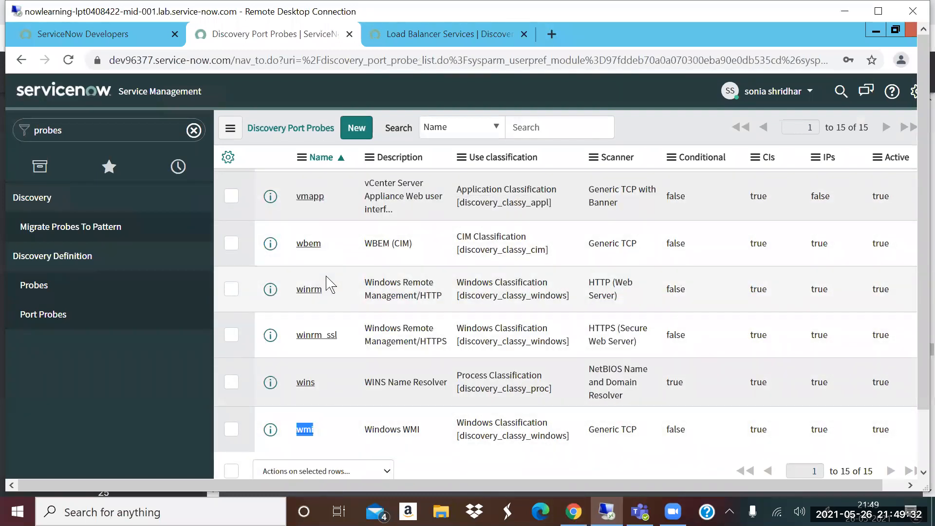
- Filter the navigator for "sensors" and open the VMWare - Standalone ESXi Server record from the Sensors list
{"action": "left_click", "coordinate": [114, 126]}
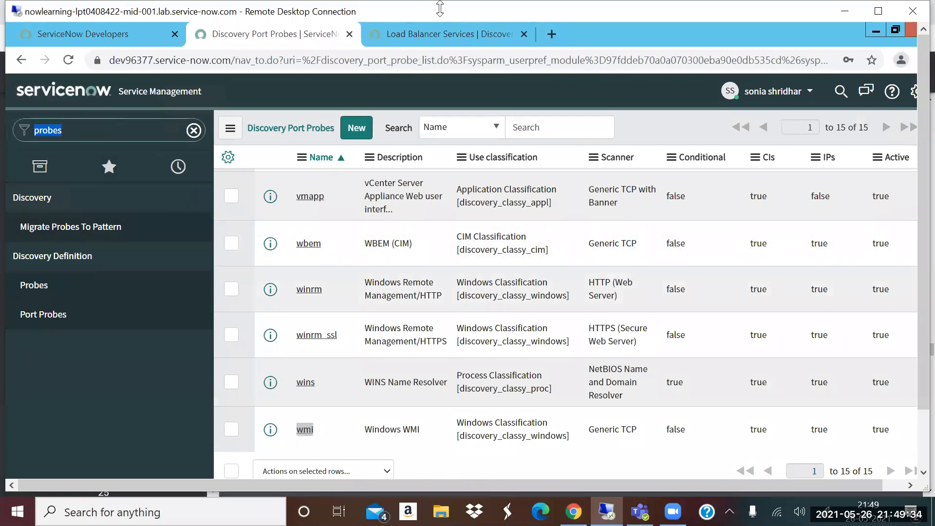
{"action": "key", "text": "BackSpace"}
{"action": "type", "text": "sensors"}
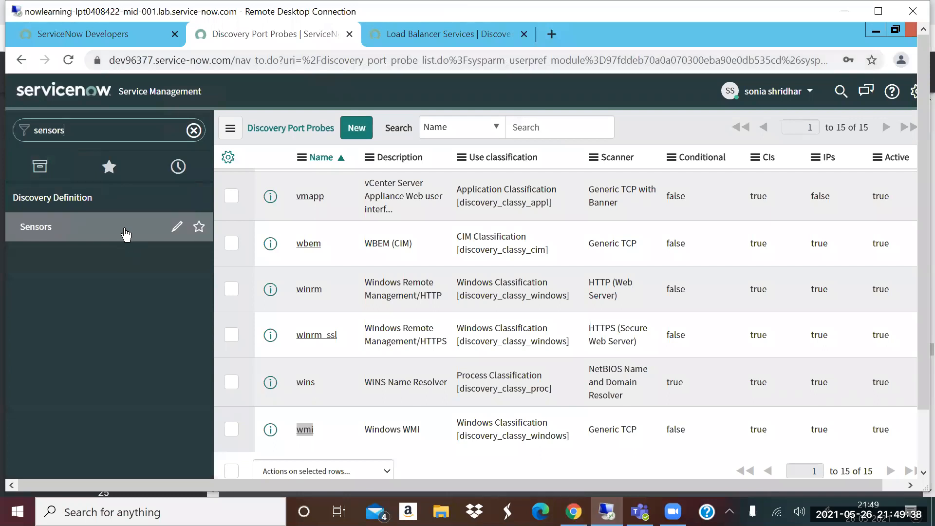
{"action": "left_click", "coordinate": [124, 235]}
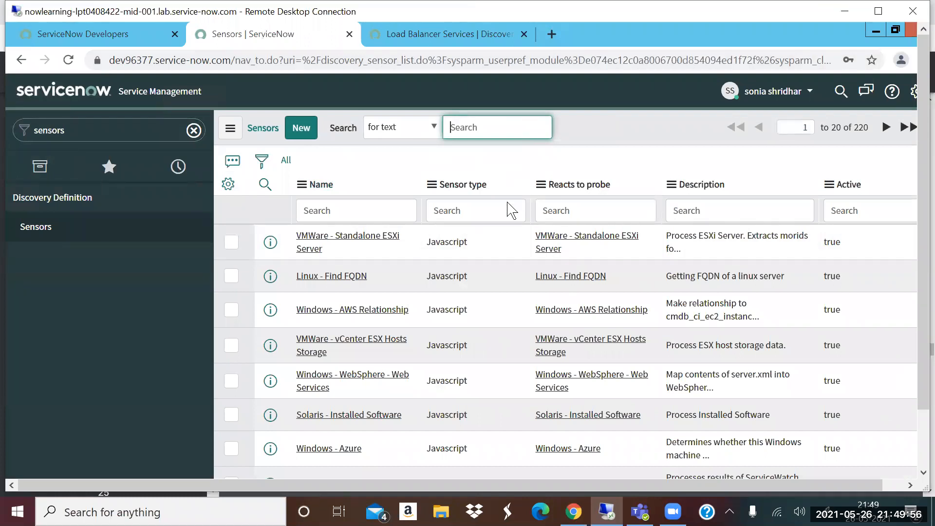
{"action": "left_click", "coordinate": [330, 240]}
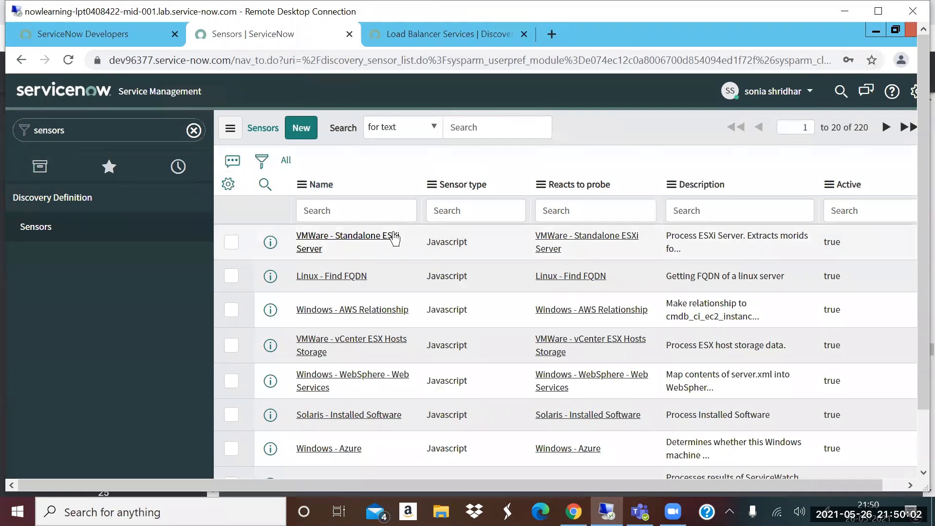
{"action": "left_click", "coordinate": [360, 240]}
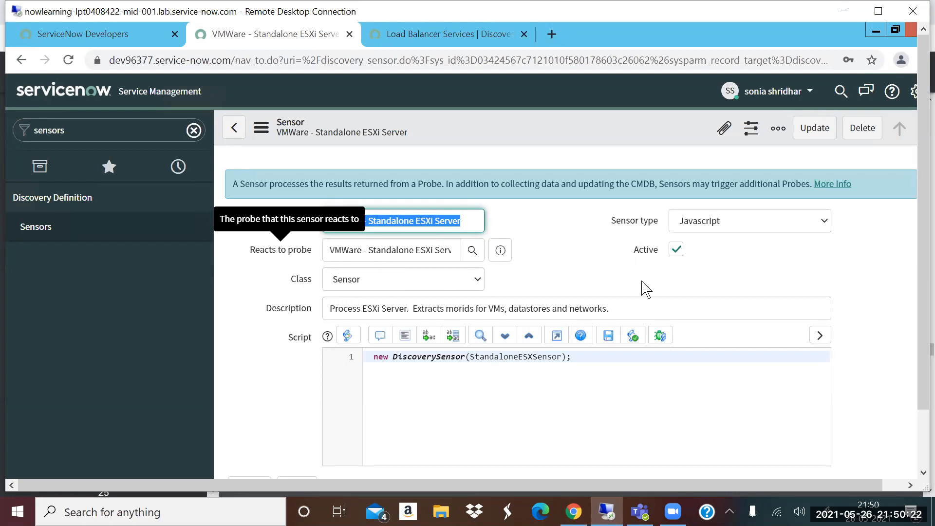
- Review the script and the Triggers probes related list of the VMWare - Standalone ESXi Server sensor
{"action": "scroll", "coordinate": [600, 278], "scroll_direction": "down", "scroll_amount": 3}
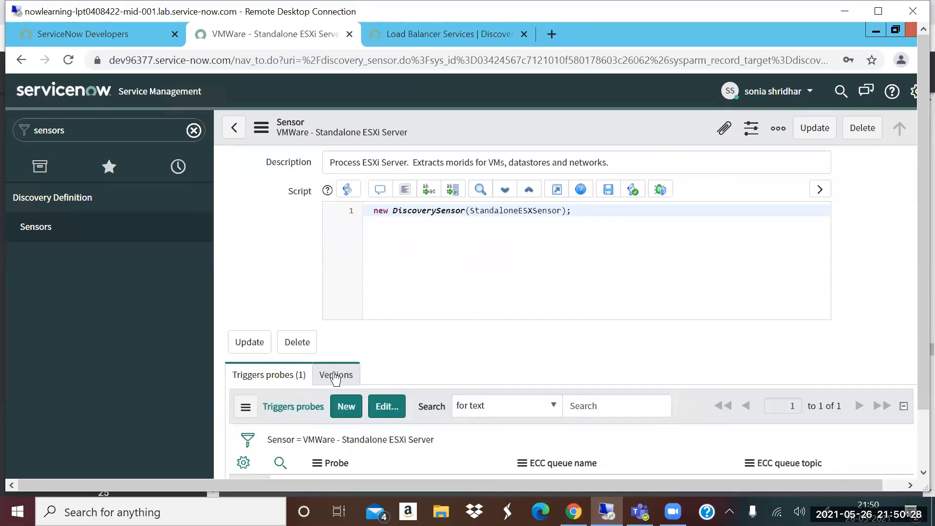
{"action": "scroll", "coordinate": [395, 370], "scroll_direction": "down", "scroll_amount": 2}
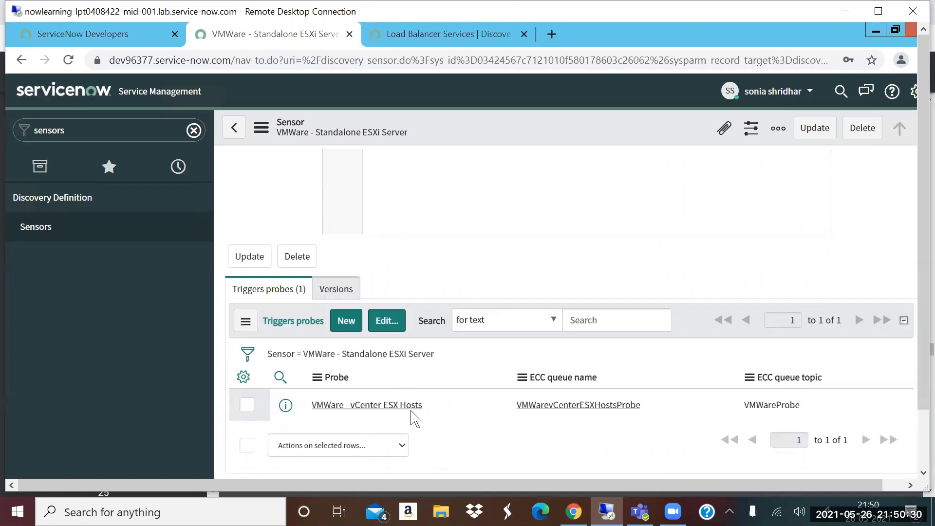
{"action": "scroll", "coordinate": [445, 394], "scroll_direction": "up", "scroll_amount": 5}
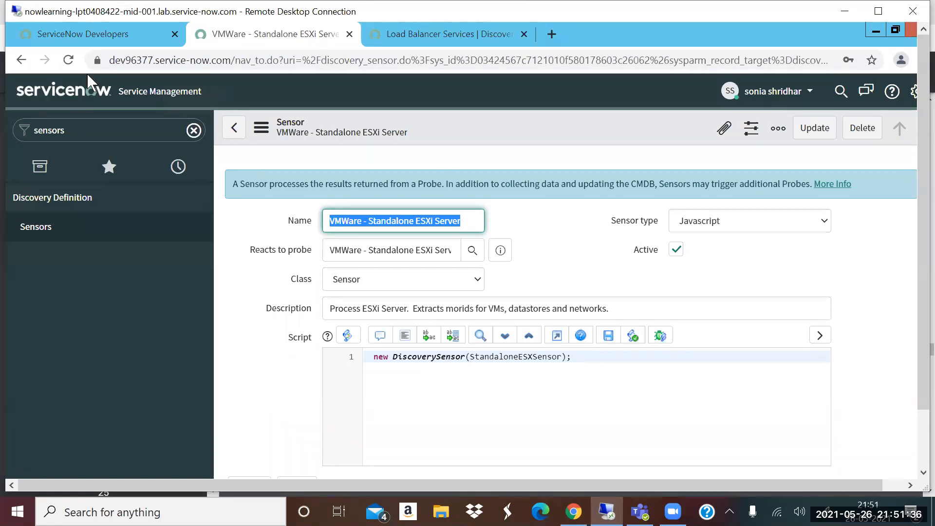
- Filter the navigator for "patterns" and open the Discovery Patterns list
{"action": "left_click", "coordinate": [105, 124]}
{"action": "key", "text": "BackSpace"}
{"action": "type", "text": "p"}
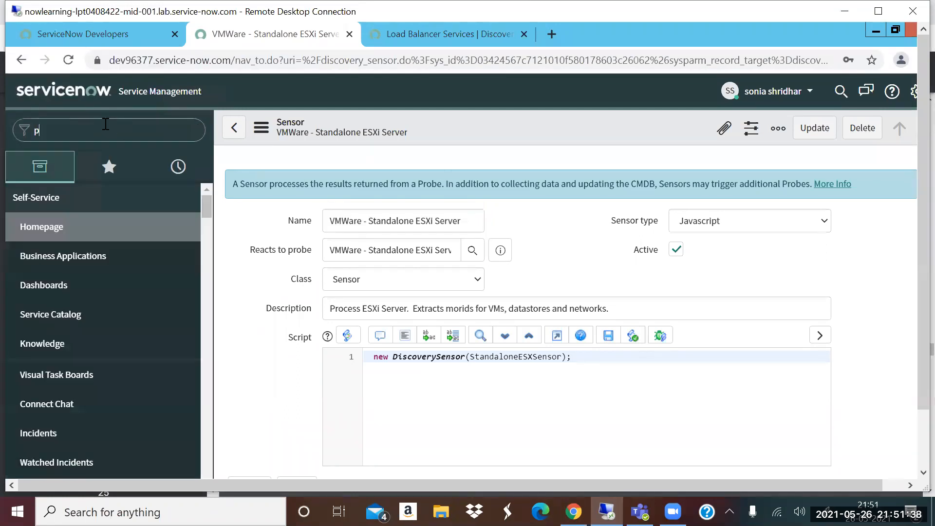
{"action": "type", "text": "atterns"}
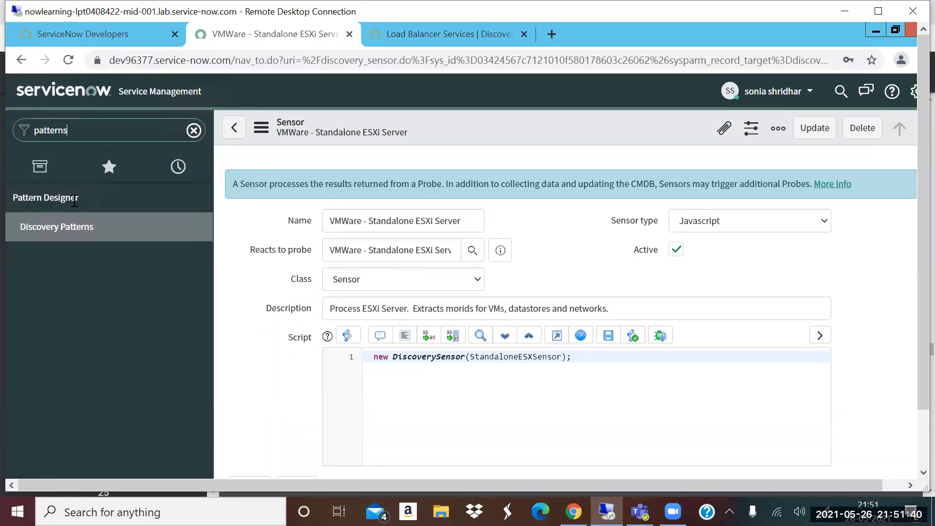
{"action": "left_click", "coordinate": [58, 229]}
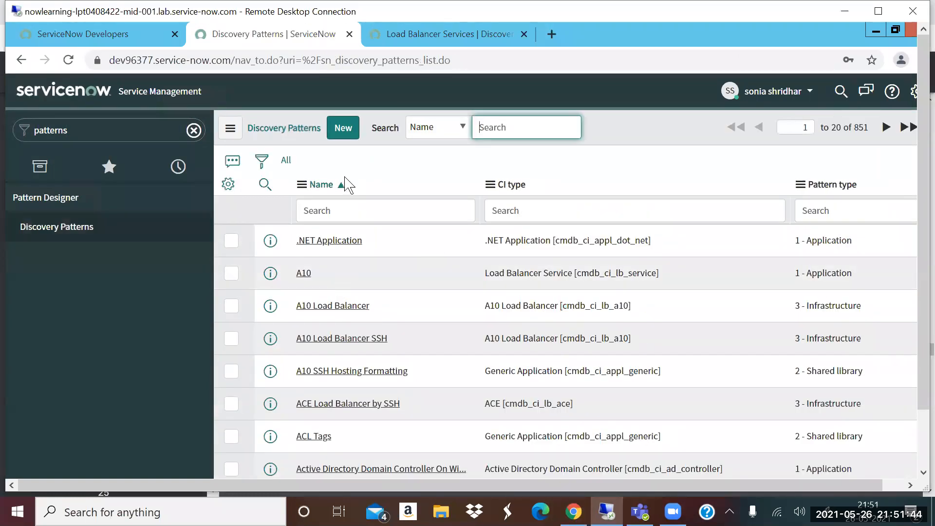
- Filter the Discovery Patterns list by the name "windows"
{"action": "left_click", "coordinate": [352, 211]}
{"action": "type", "text": "windows"}
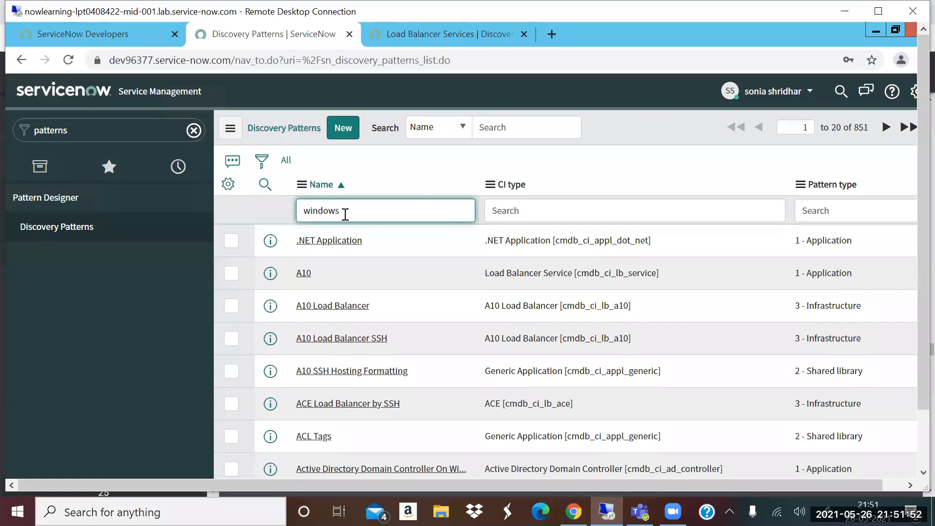
{"action": "key", "text": "Return"}
- Open the Windows OS - Servers infrastructure pattern from the filtered list in Pattern Designer
{"action": "scroll", "coordinate": [383, 317], "scroll_direction": "down", "scroll_amount": 3}
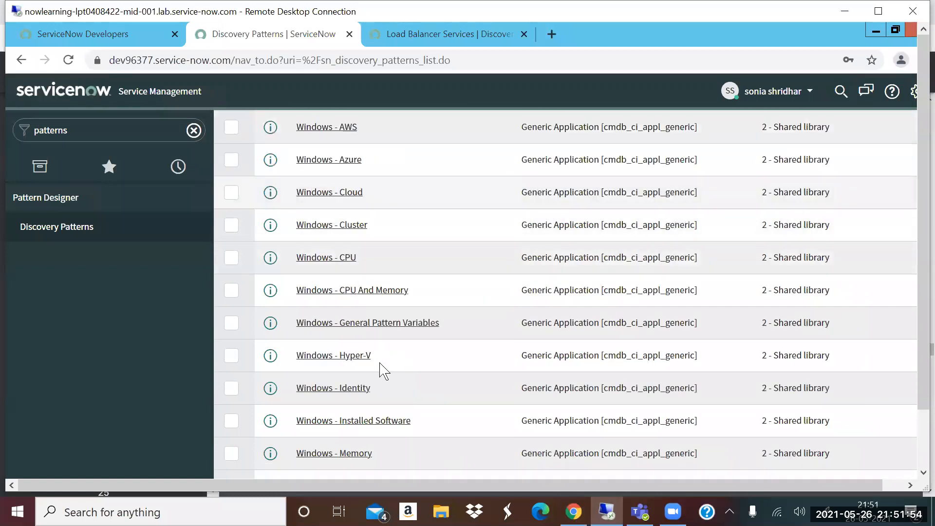
{"action": "scroll", "coordinate": [381, 369], "scroll_direction": "down", "scroll_amount": 5}
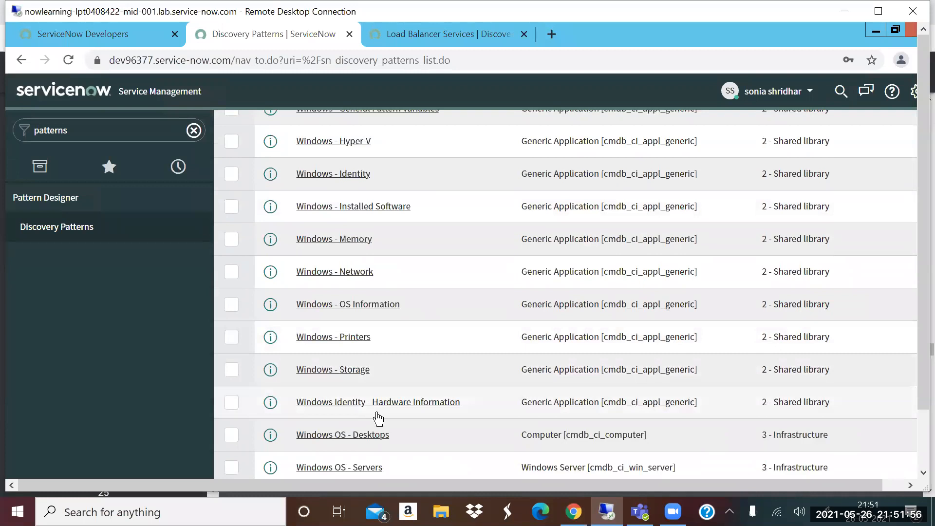
{"action": "left_click", "coordinate": [923, 450]}
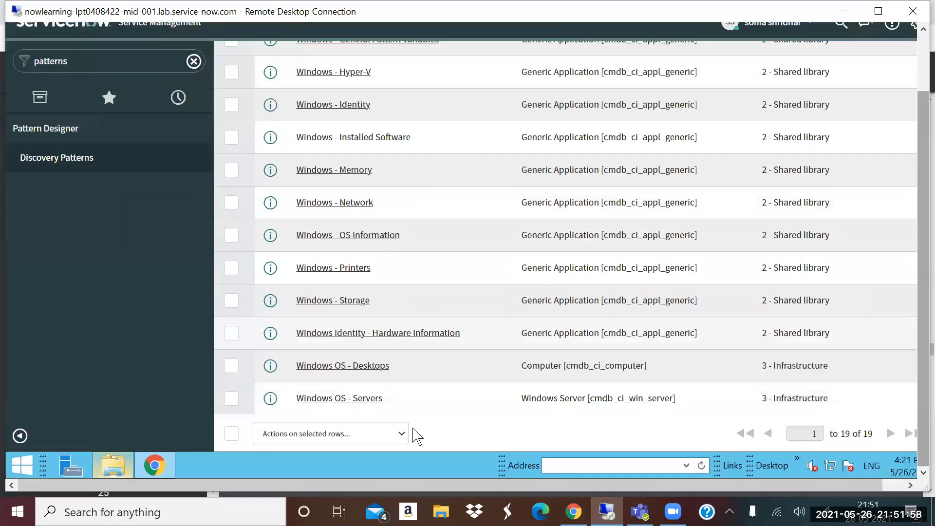
{"action": "left_click", "coordinate": [358, 399]}
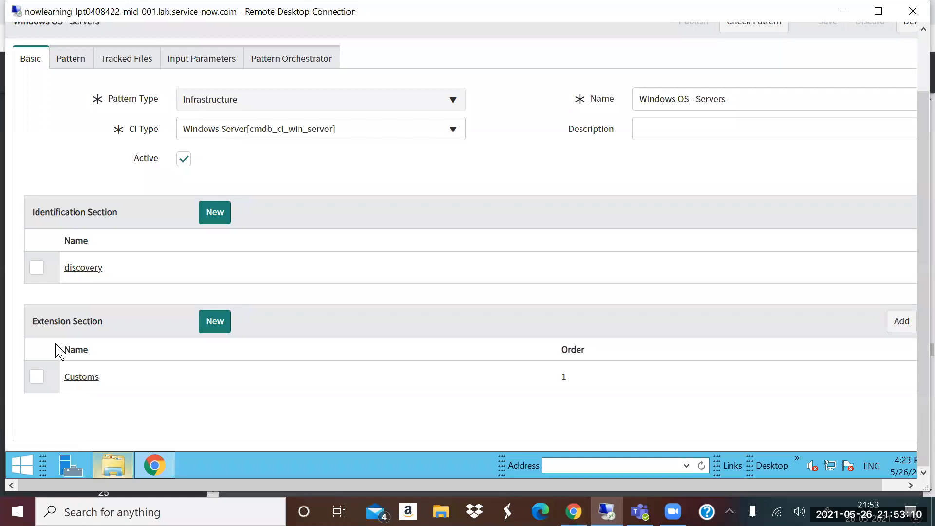
- Switch to the QBrainX-Webinar-CMDB,Discovery.pdf presentation in Chrome and view the Patterns and Access Patterns pages
{"action": "left_click", "coordinate": [574, 511]}
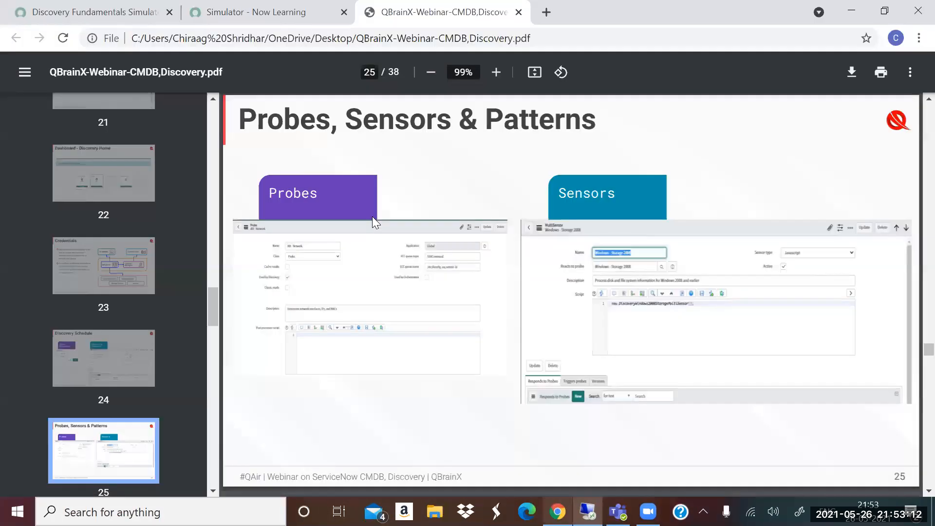
{"action": "scroll", "coordinate": [146, 360], "scroll_direction": "down", "scroll_amount": 1}
{"action": "scroll", "coordinate": [146, 350], "scroll_direction": "down", "scroll_amount": 2}
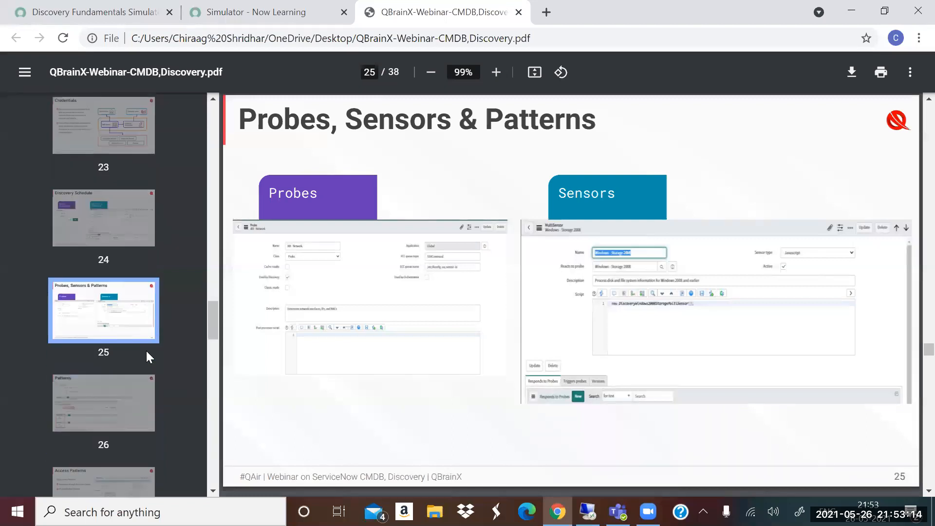
{"action": "scroll", "coordinate": [100, 342], "scroll_direction": "down", "scroll_amount": 2}
{"action": "left_click", "coordinate": [98, 305]}
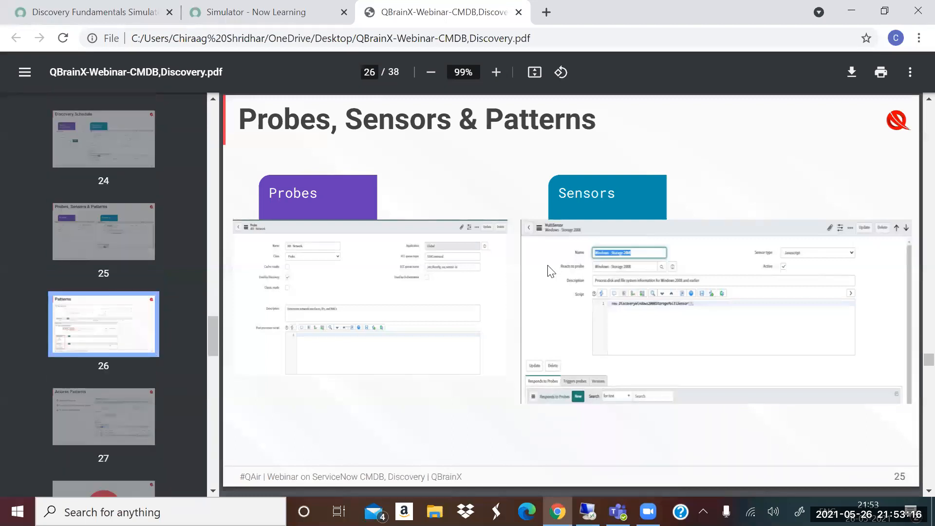
{"action": "scroll", "coordinate": [306, 338], "scroll_direction": "down", "scroll_amount": 3}
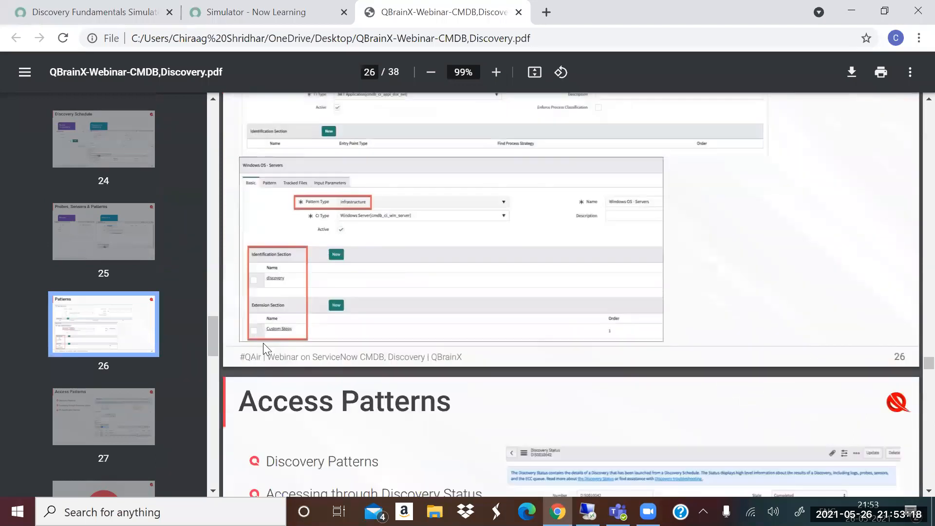
{"action": "scroll", "coordinate": [306, 338], "scroll_direction": "down", "scroll_amount": 3}
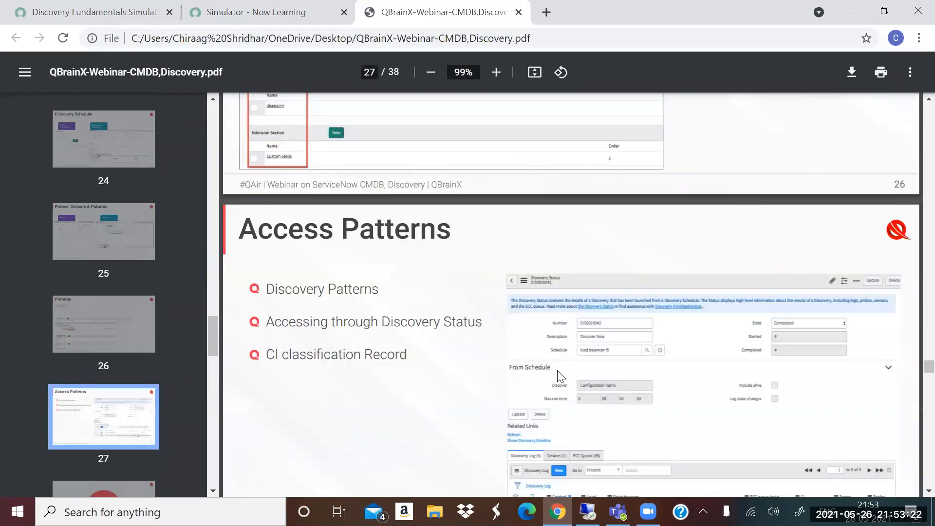
- Switch back to the ServiceNow remote session, filter the navigator for "ci class" and open the Windows classifications list
{"action": "key", "text": "alt+Tab"}
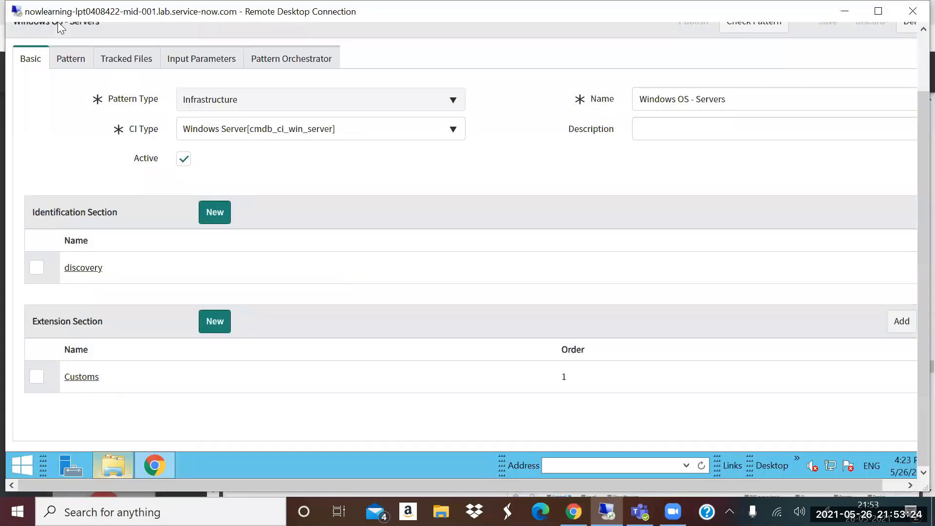
{"action": "left_click", "coordinate": [920, 45]}
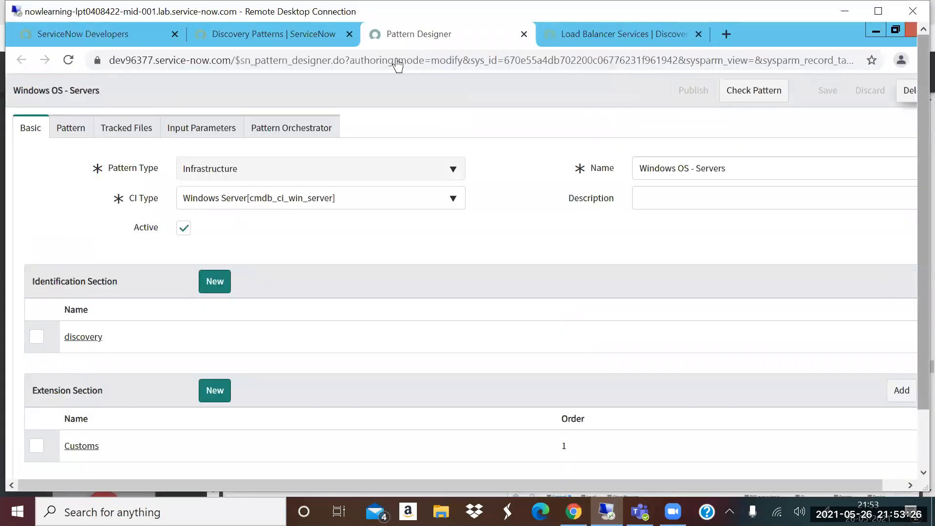
{"action": "left_click", "coordinate": [267, 34]}
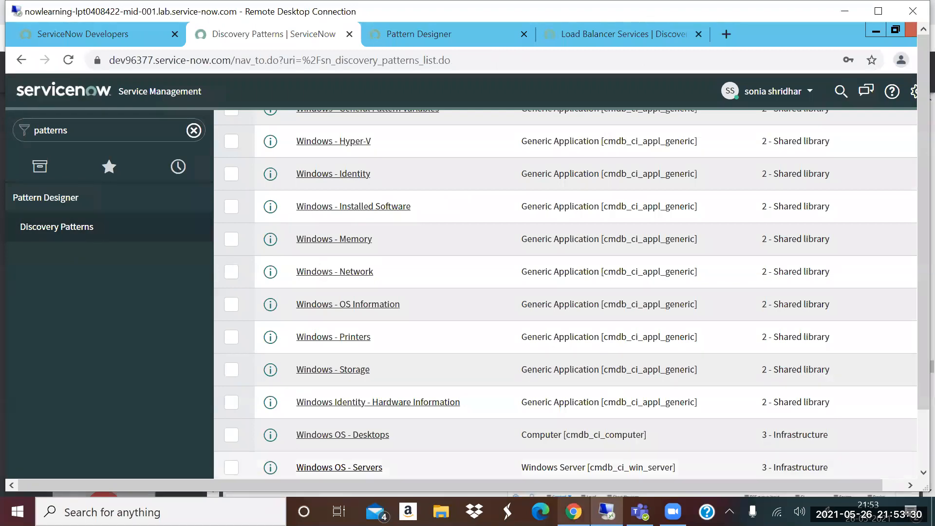
{"action": "left_click", "coordinate": [194, 130]}
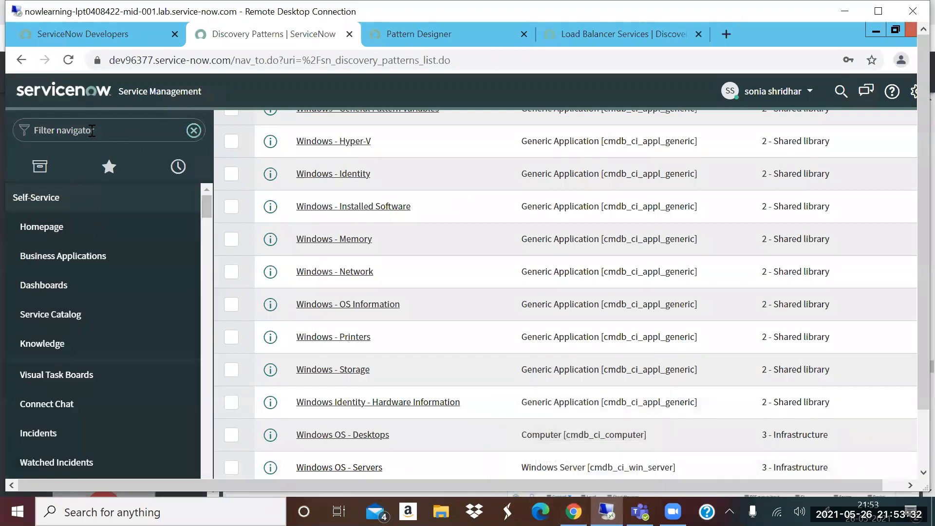
{"action": "type", "text": "ci class"}
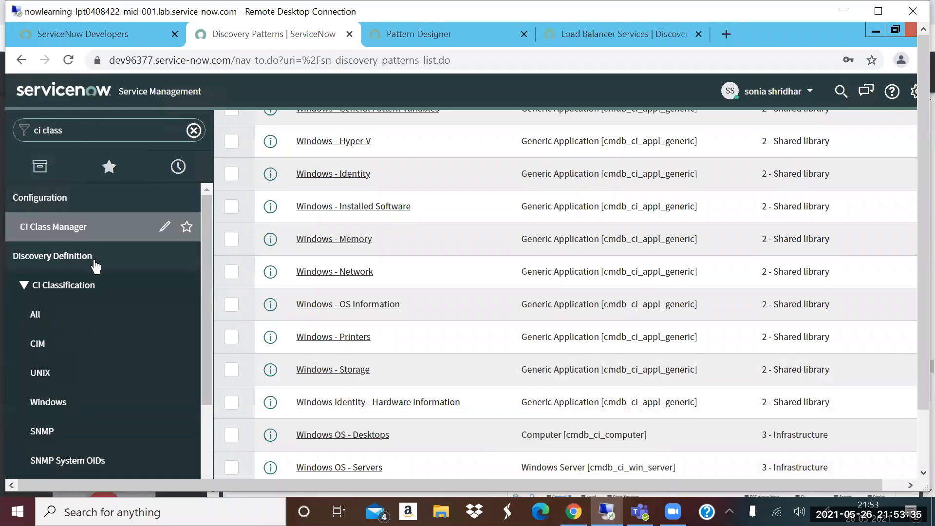
{"action": "left_click", "coordinate": [69, 403]}
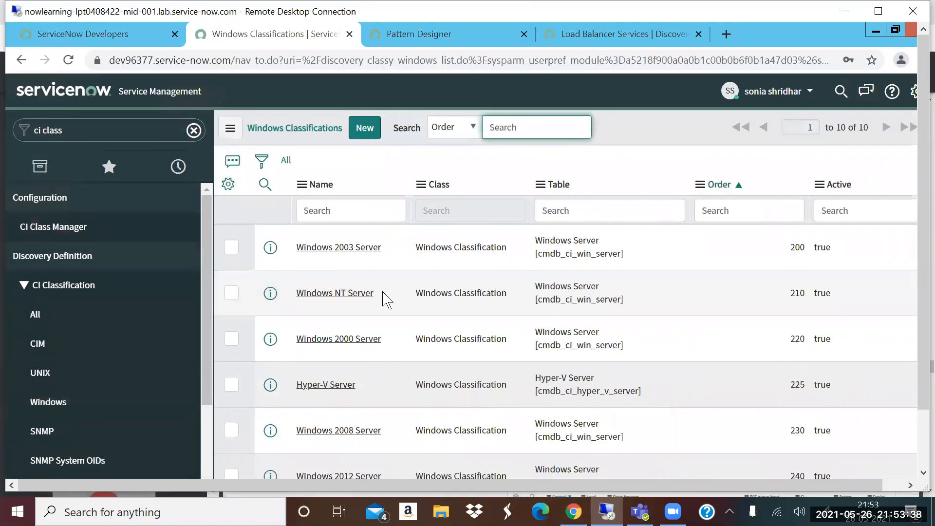
{"action": "scroll", "coordinate": [335, 210], "scroll_direction": "down", "scroll_amount": 4}
{"action": "scroll", "coordinate": [341, 175], "scroll_direction": "up", "scroll_amount": 5}
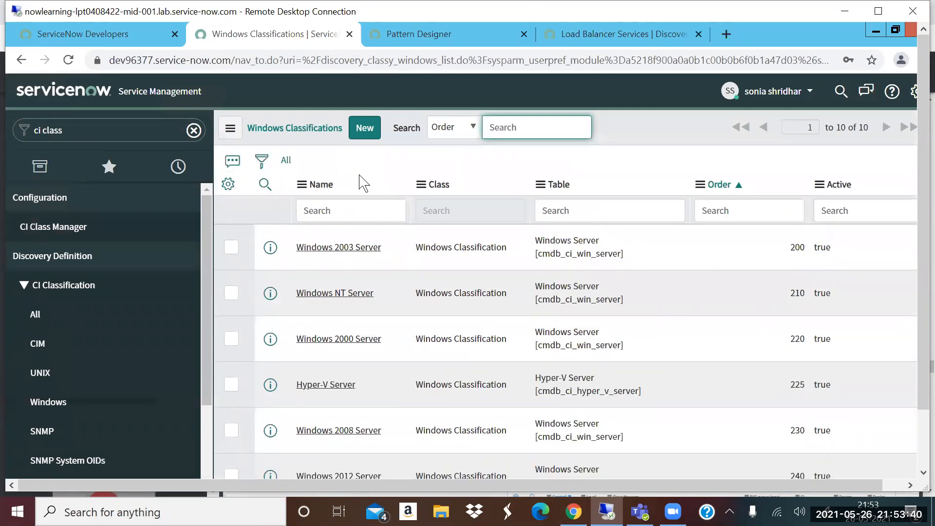
- Enter "windows 2016" as the name search and open the Windows 2016 Server classification from the list
{"action": "left_click", "coordinate": [328, 206]}
{"action": "type", "text": "windo"}
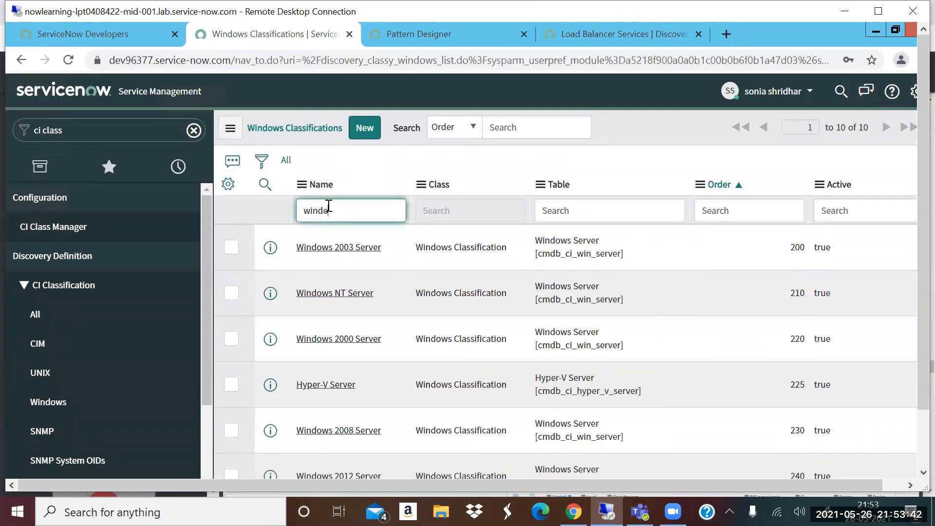
{"action": "type", "text": "ws 2016"}
{"action": "scroll", "coordinate": [344, 341], "scroll_direction": "down", "scroll_amount": 5}
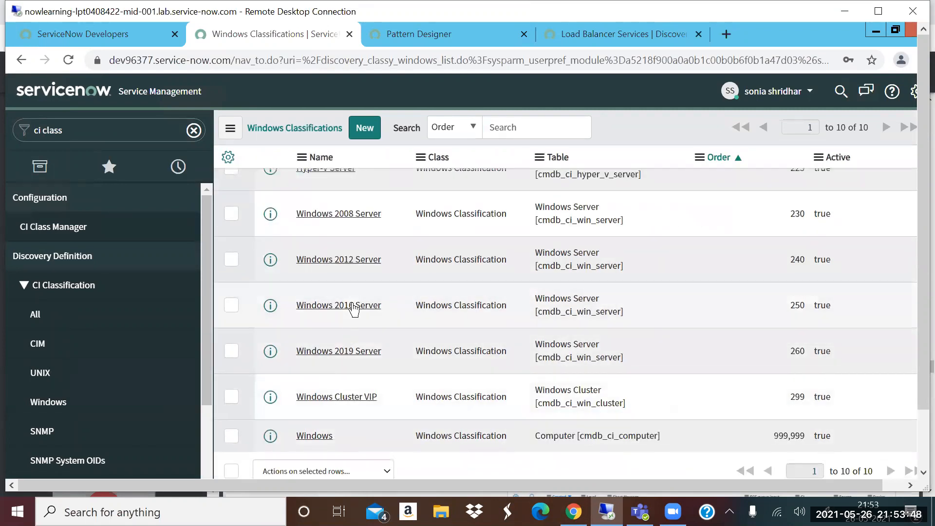
{"action": "left_click", "coordinate": [379, 309]}
- Open the HorizontalDiscoveryProbe entry among the classification's triggered probes and preview its Windows OS - Servers pattern record
{"action": "scroll", "coordinate": [406, 343], "scroll_direction": "down", "scroll_amount": 3}
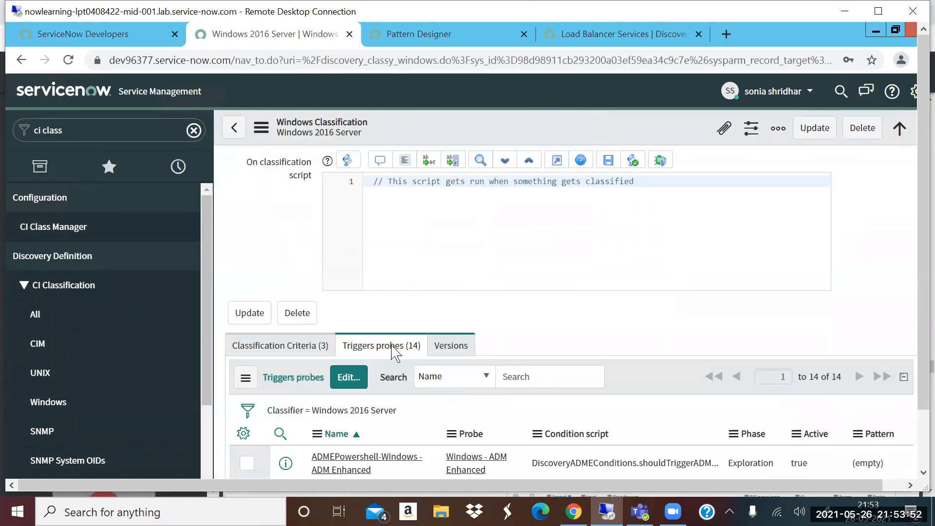
{"action": "scroll", "coordinate": [396, 350], "scroll_direction": "down", "scroll_amount": 6}
{"action": "scroll", "coordinate": [389, 311], "scroll_direction": "up", "scroll_amount": 5}
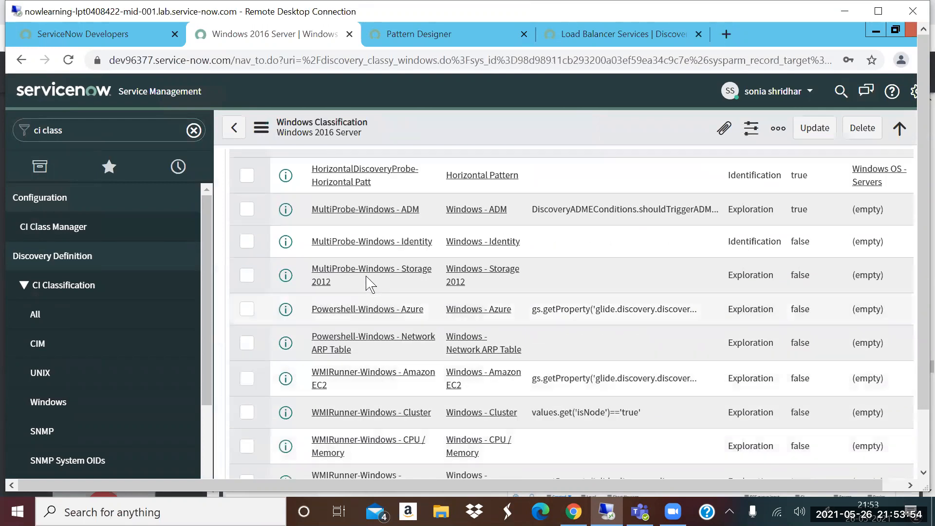
{"action": "double_click", "coordinate": [324, 251]}
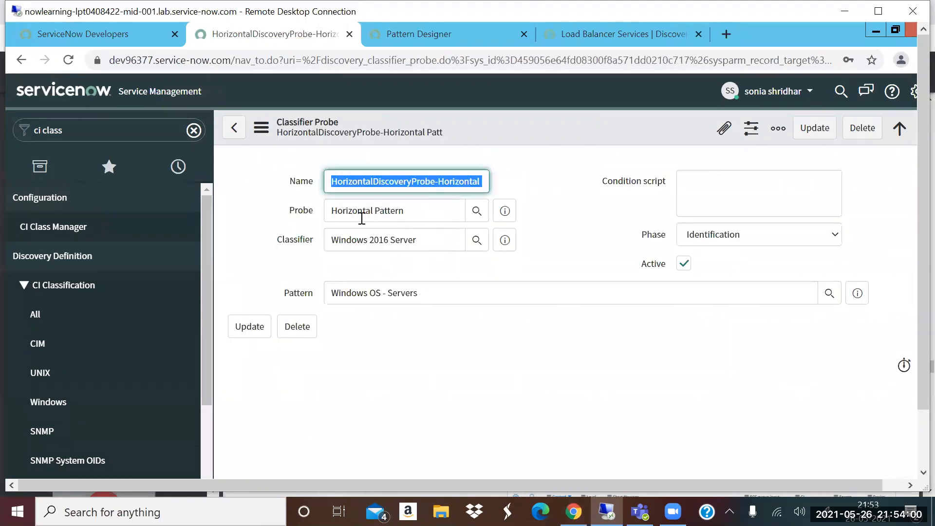
{"action": "left_click", "coordinate": [858, 293]}
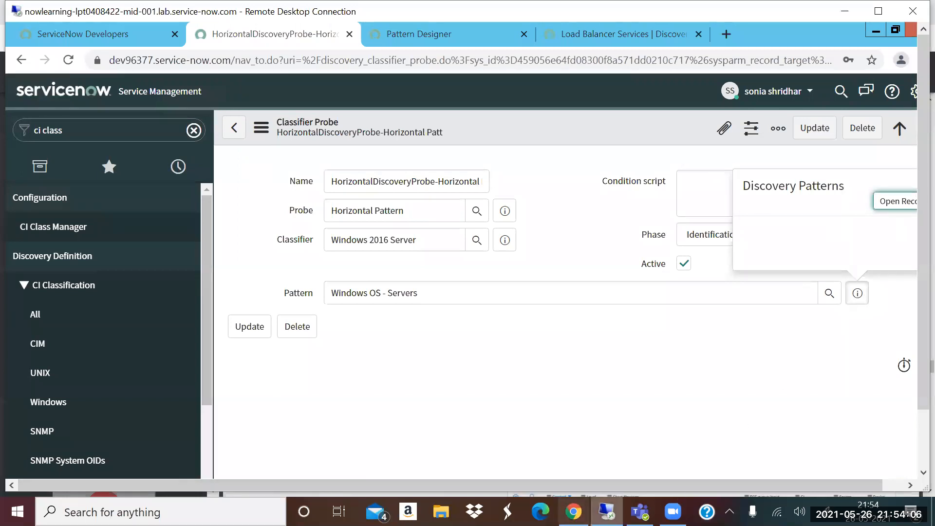
- Check the Access Patterns page of the PDF presentation in Chrome and return to the ServiceNow remote session
{"action": "left_click", "coordinate": [573, 512]}
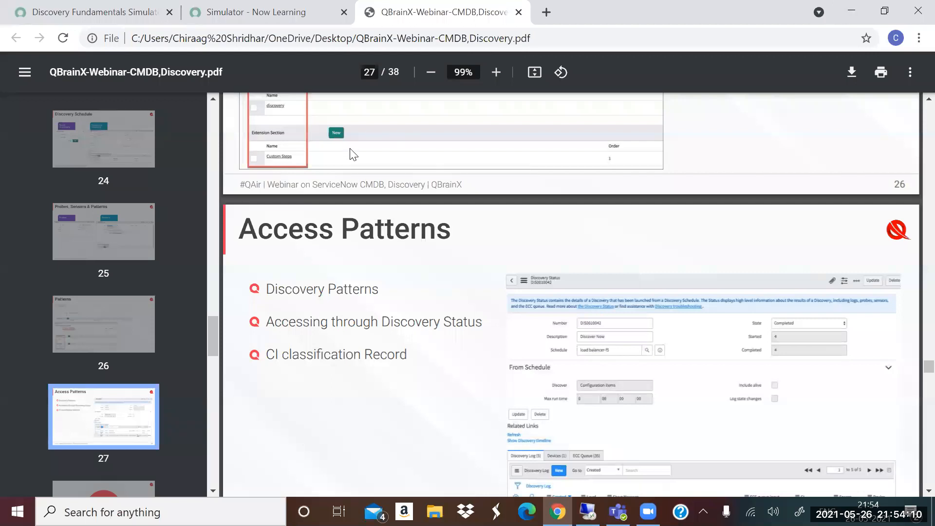
{"action": "key", "text": "alt+Tab"}
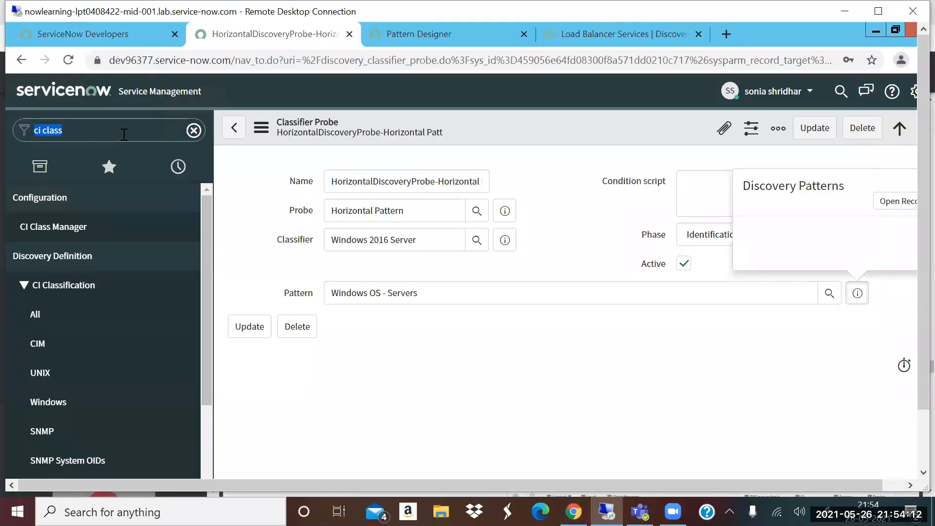
- Filter the navigator for "discovery sch" and open the Discovery Schedules list under Discovery
{"action": "key", "text": "BackSpace"}
{"action": "type", "text": "di"}
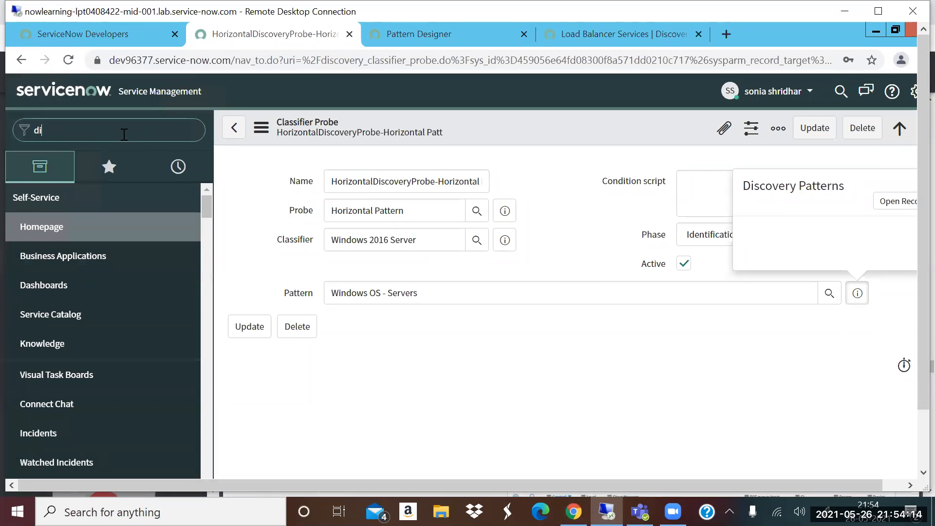
{"action": "type", "text": "s"}
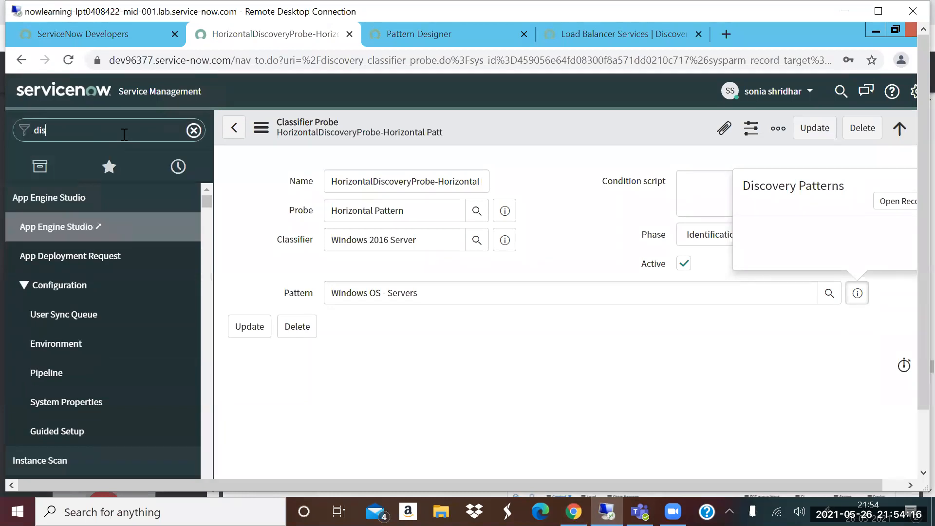
{"action": "type", "text": "covery sch"}
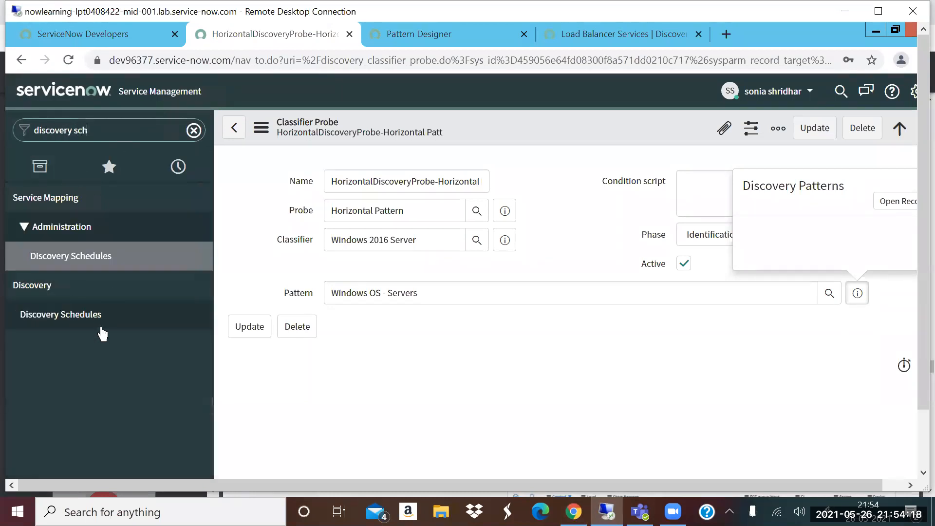
{"action": "left_click", "coordinate": [104, 314]}
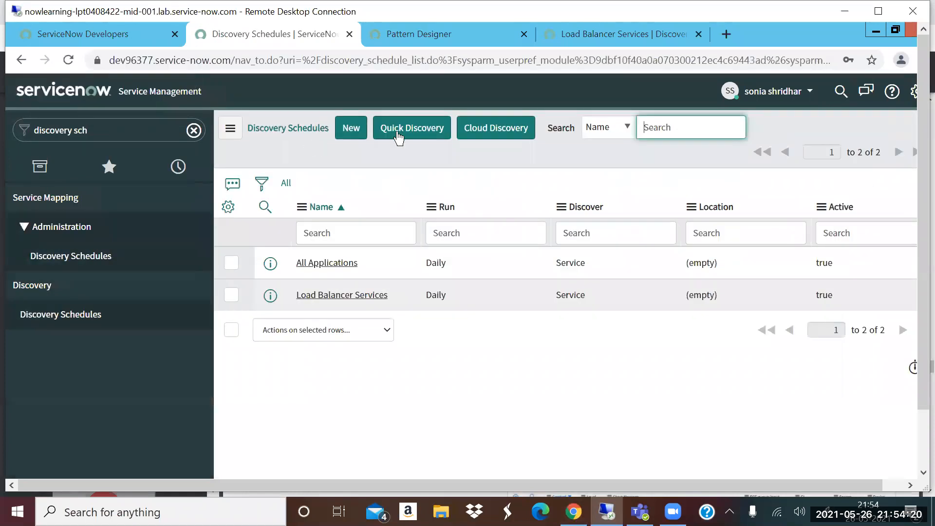
- Run a Quick Discovery on target IP 198.51.100.176 with MID server MID and open its Discovery Status record
{"action": "left_click", "coordinate": [411, 130]}
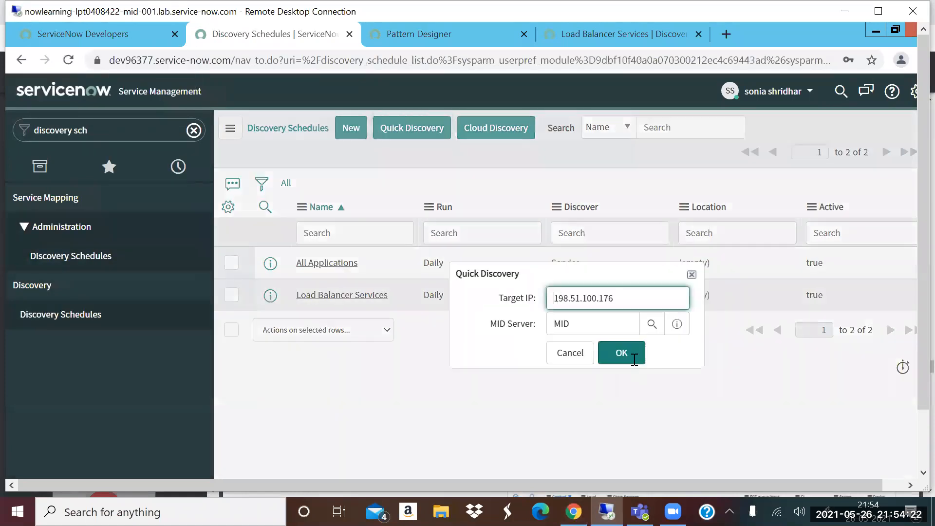
{"action": "left_click", "coordinate": [633, 360]}
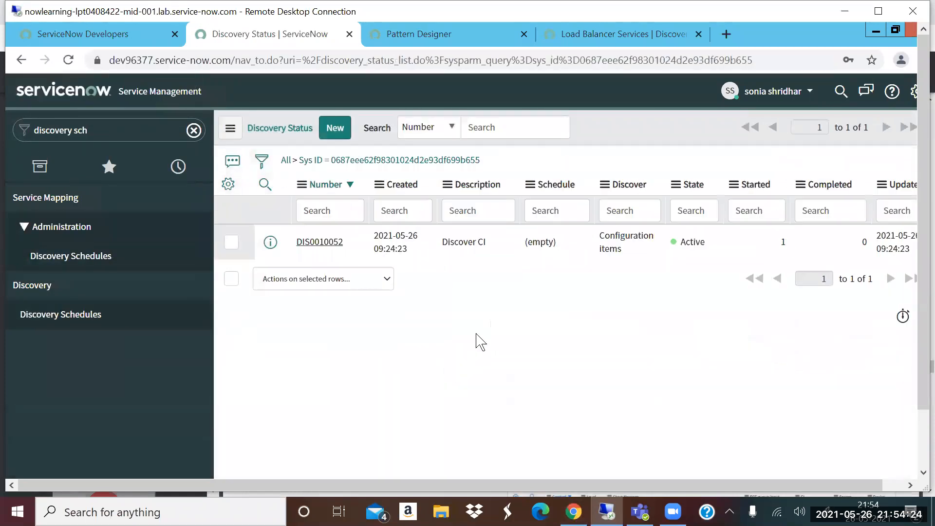
{"action": "left_click", "coordinate": [310, 242]}
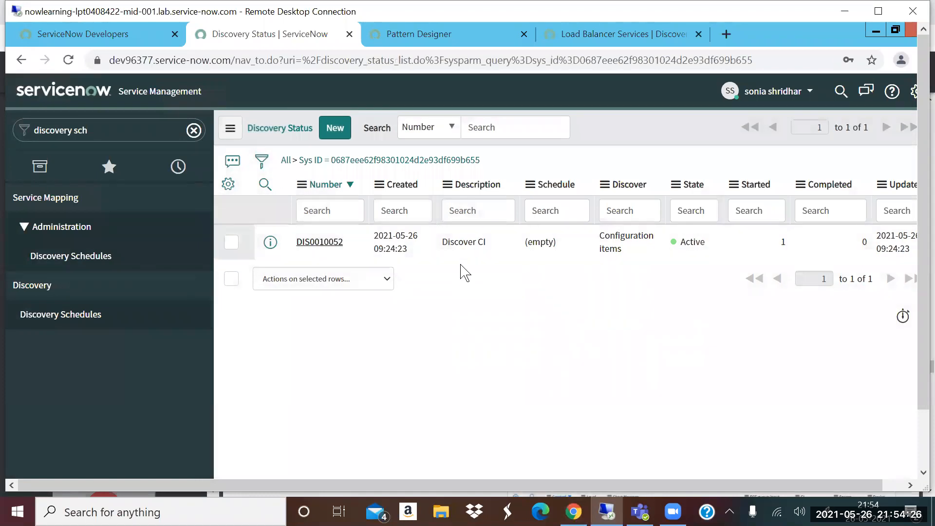
{"action": "scroll", "coordinate": [448, 283], "scroll_direction": "down", "scroll_amount": 5}
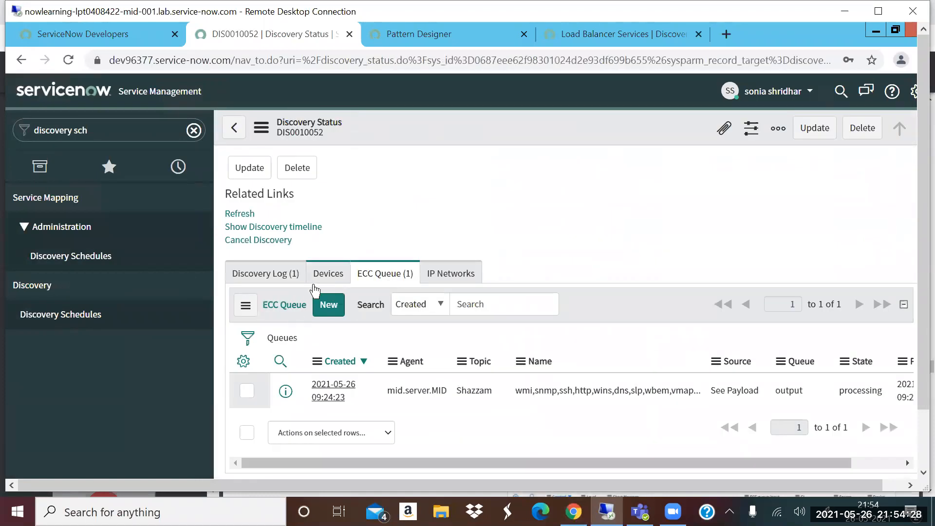
- Refresh the Discovery Status record repeatedly and highlight the Windows OS - Servers pattern launcher name in the ECC Queue
{"action": "left_click", "coordinate": [235, 214]}
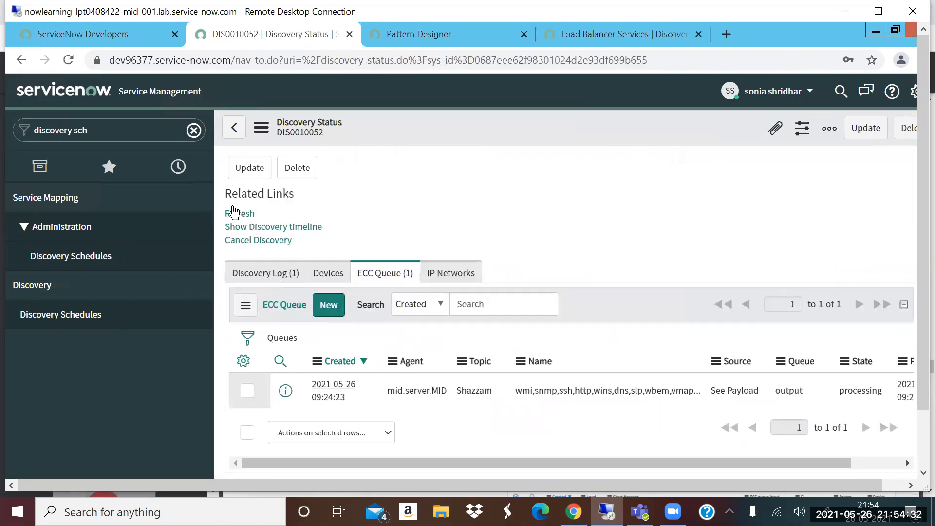
{"action": "left_click", "coordinate": [235, 214]}
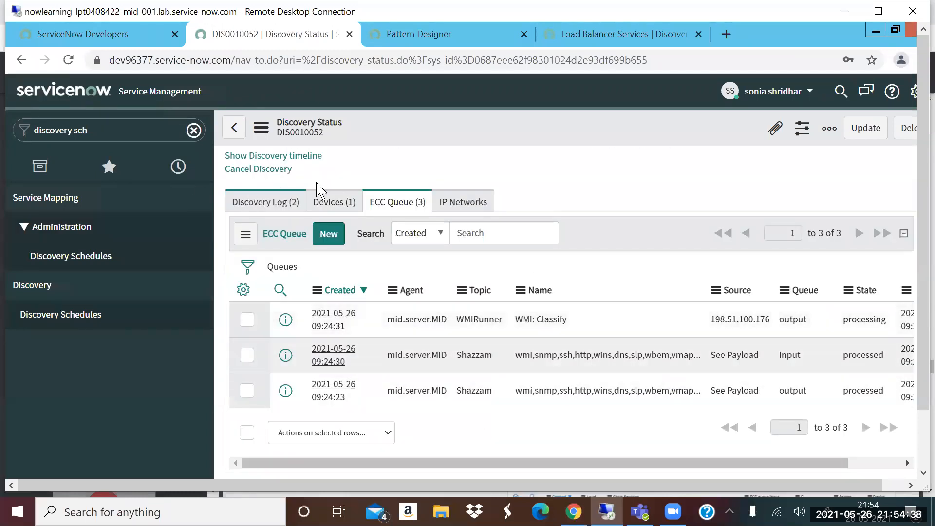
{"action": "scroll", "coordinate": [273, 233], "scroll_direction": "up", "scroll_amount": 3}
{"action": "left_click", "coordinate": [237, 289]}
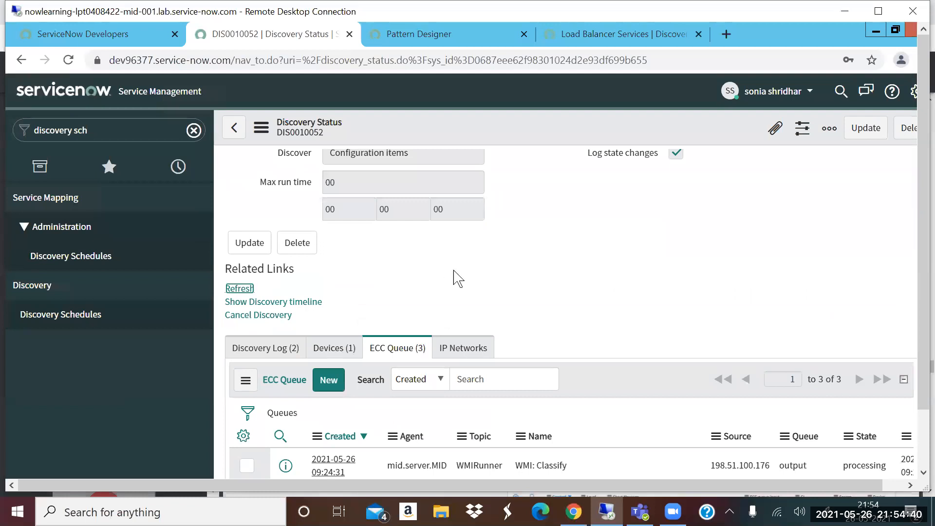
{"action": "scroll", "coordinate": [522, 356], "scroll_direction": "down", "scroll_amount": 7}
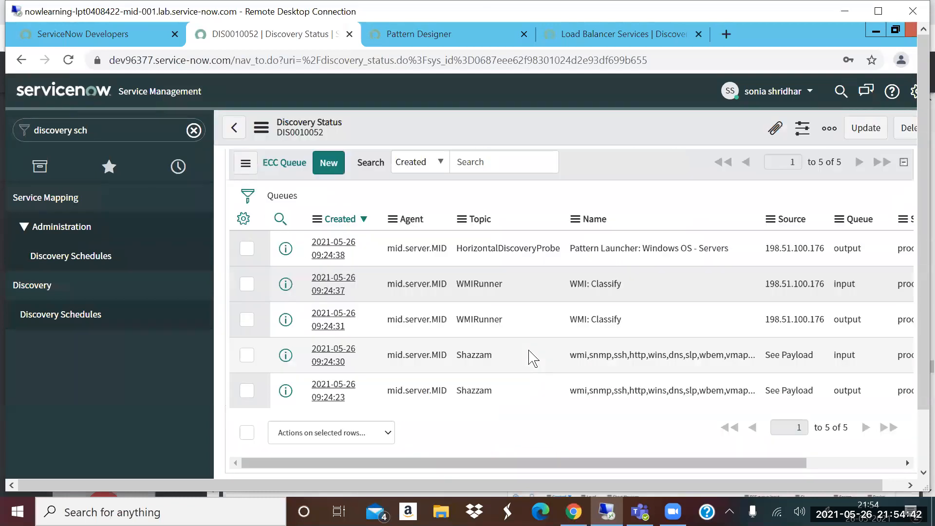
{"action": "left_click_drag", "start_coordinate": [571, 248], "coordinate": [736, 251]}
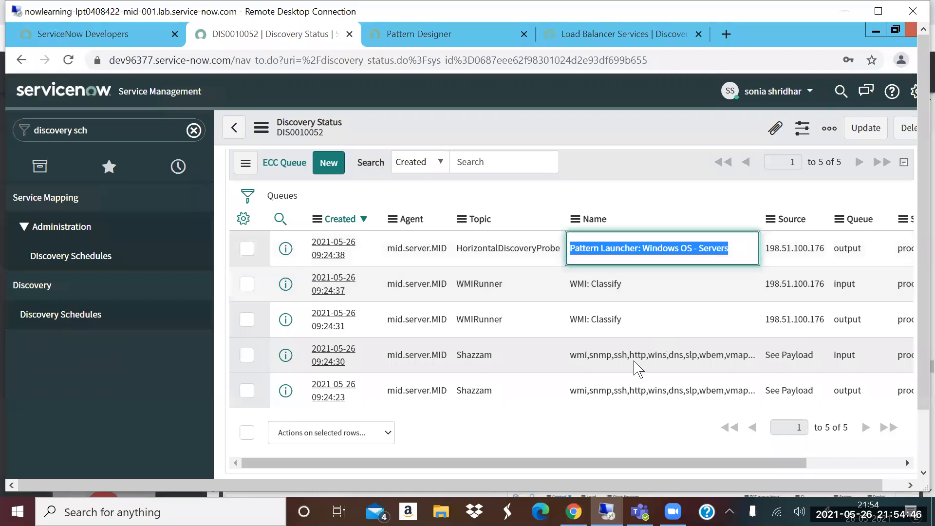
{"action": "left_click", "coordinate": [845, 464]}
{"action": "left_click_drag", "start_coordinate": [648, 469], "coordinate": [339, 249]}
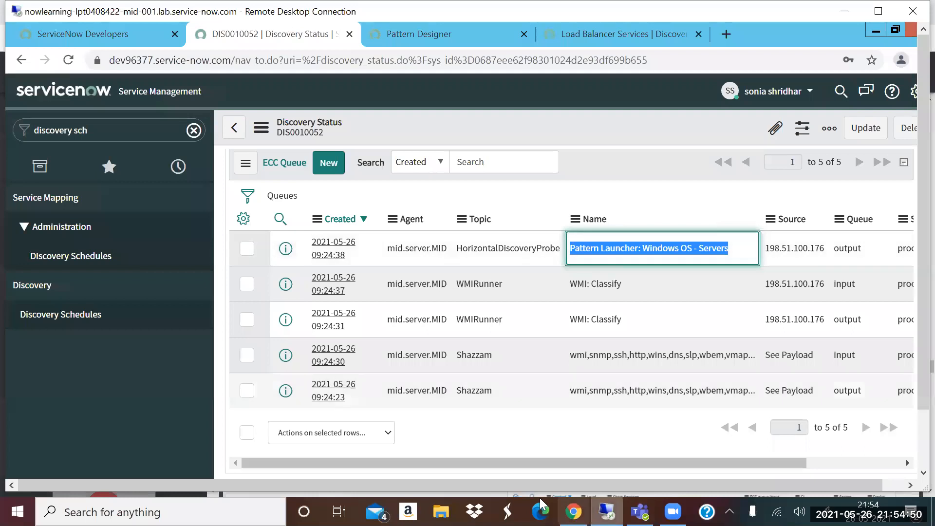
- Switch to the PDF presentation in Chrome and browse the page thumbnails to page 28
{"action": "key", "text": "alt+Tab"}
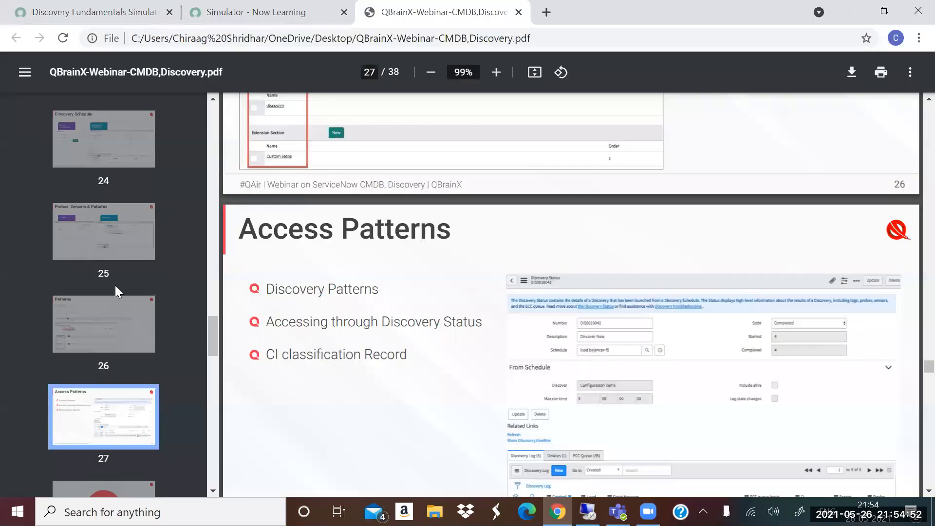
{"action": "scroll", "coordinate": [110, 288], "scroll_direction": "down", "scroll_amount": 5}
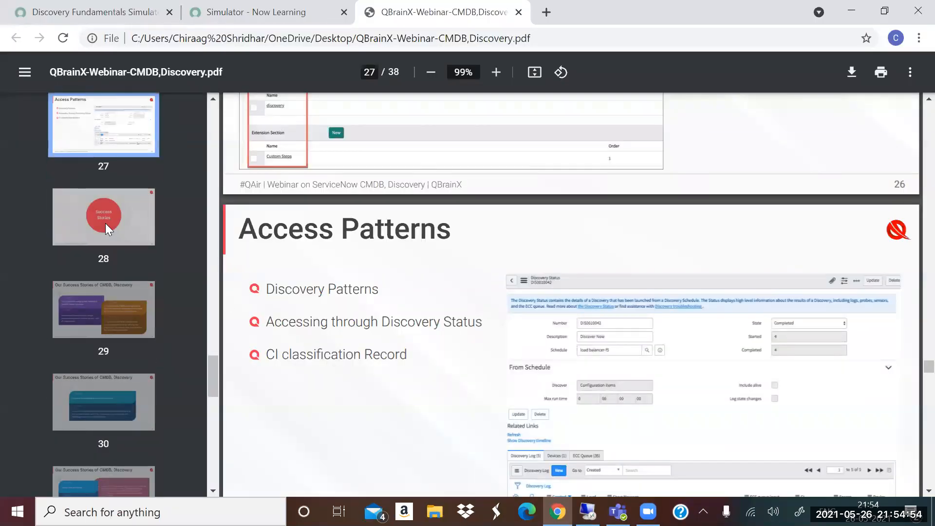